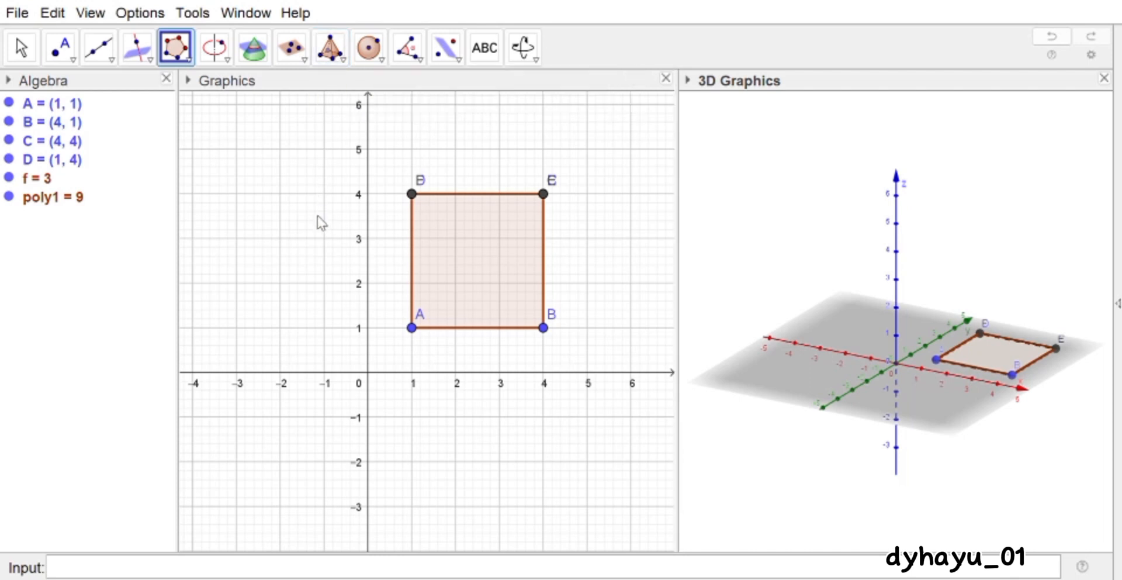
# Step: Extrude the square base in the 3D view into an upright prism with a height of 5
pyautogui.click(358, 211)
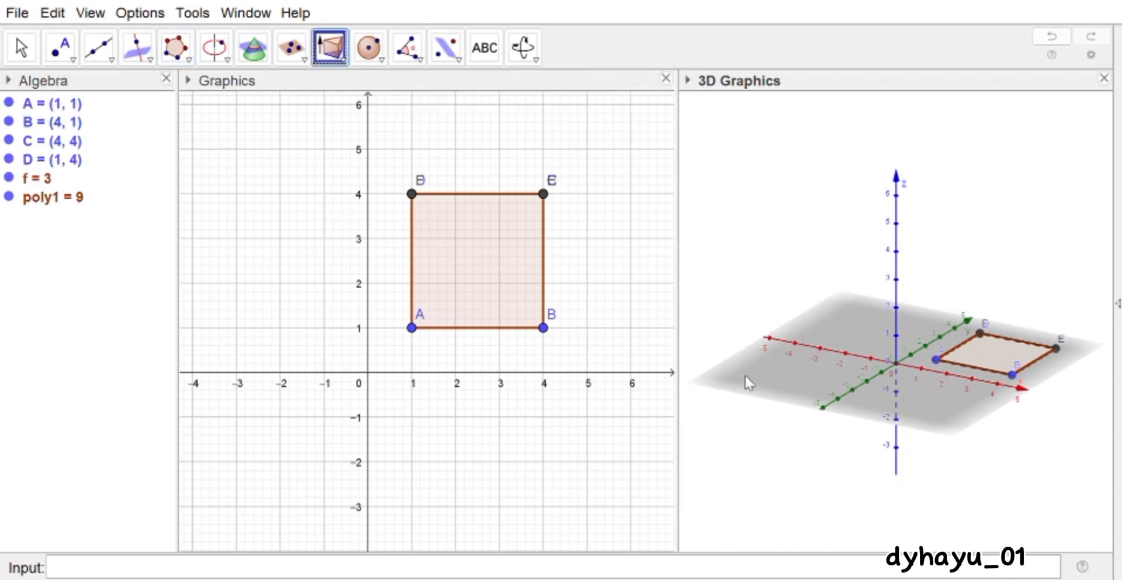
pyautogui.click(982, 355)
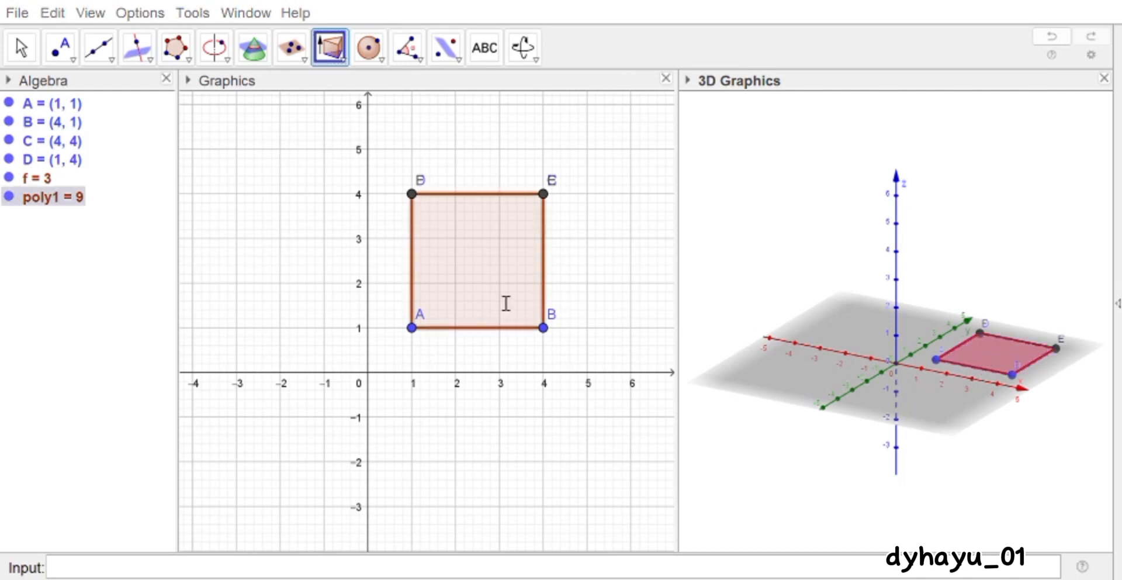
pyautogui.click(469, 304)
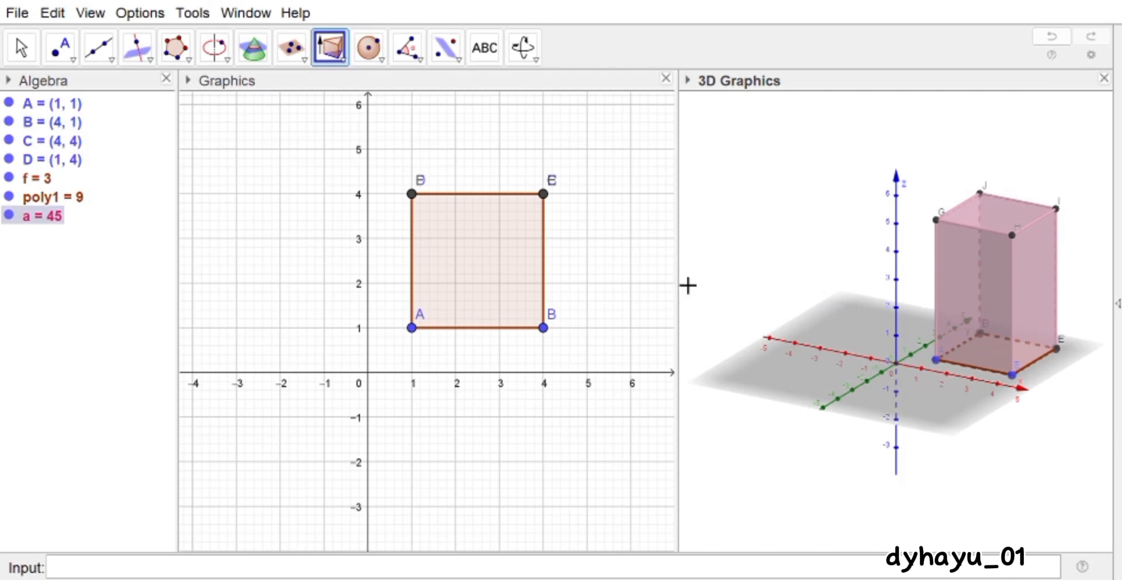
# Step: Widen the 3D Graphics view and hide its axes and ground plane
pyautogui.moveTo(687, 275); pyautogui.dragTo(594, 289)
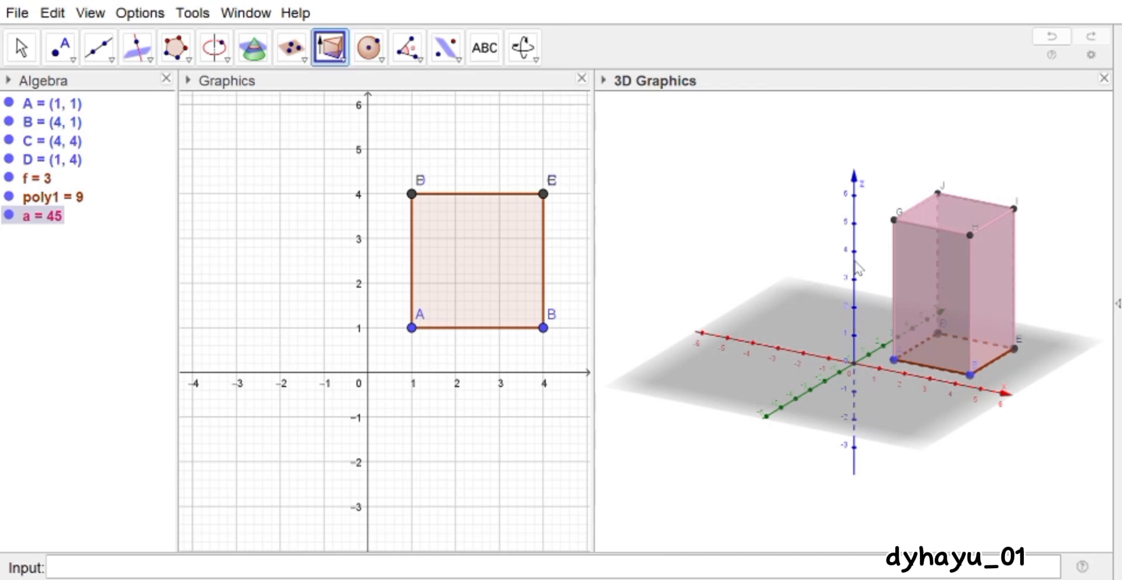
pyautogui.click(854, 311)
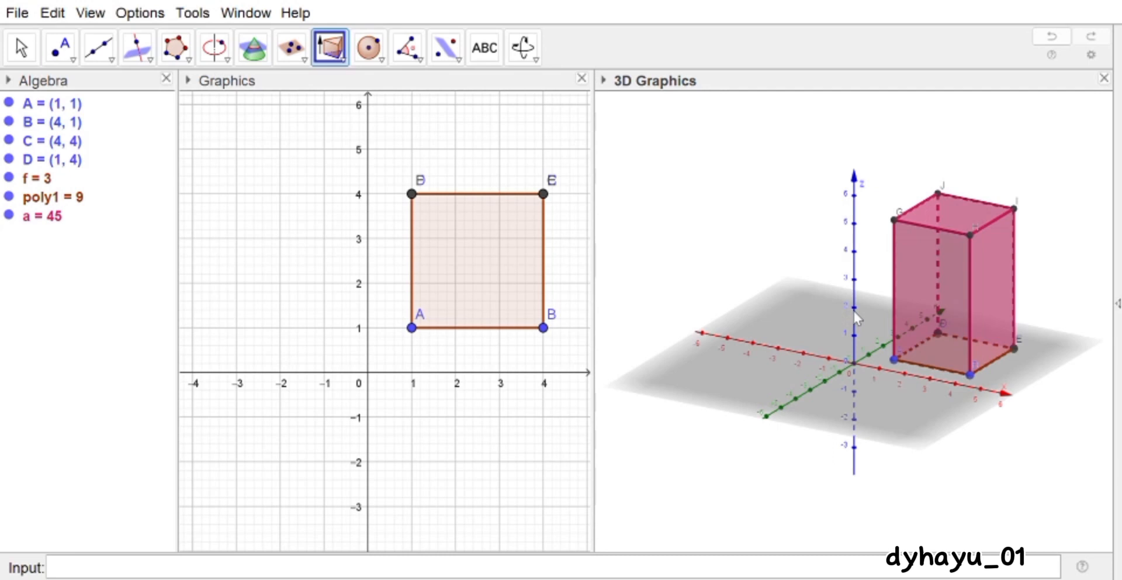
pyautogui.click(875, 353)
pyautogui.rightClick(839, 378)
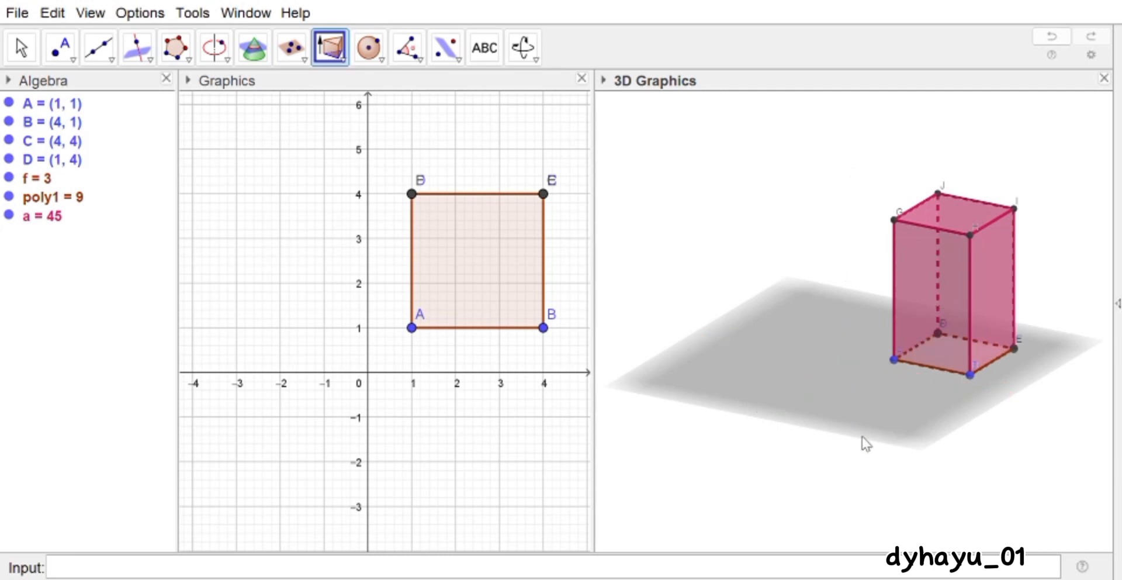
pyautogui.click(875, 461)
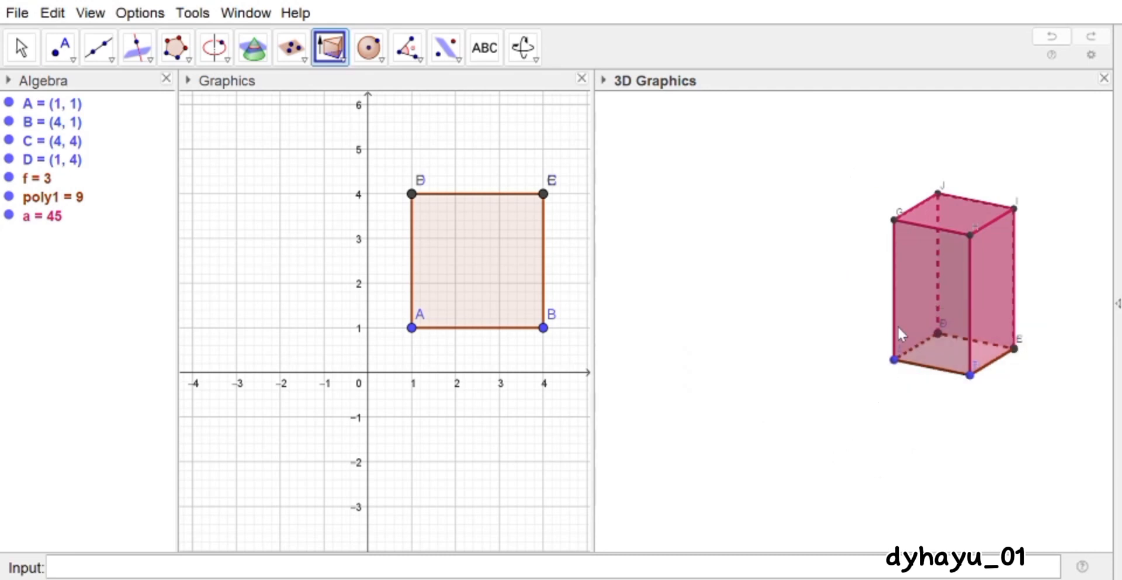
# Step: Place the text "PROYEKSI TITIK H KE GARIS ED" beside the prism in the 3D view
pyautogui.click(20, 46)
pyautogui.moveTo(806, 268); pyautogui.dragTo(716, 253)
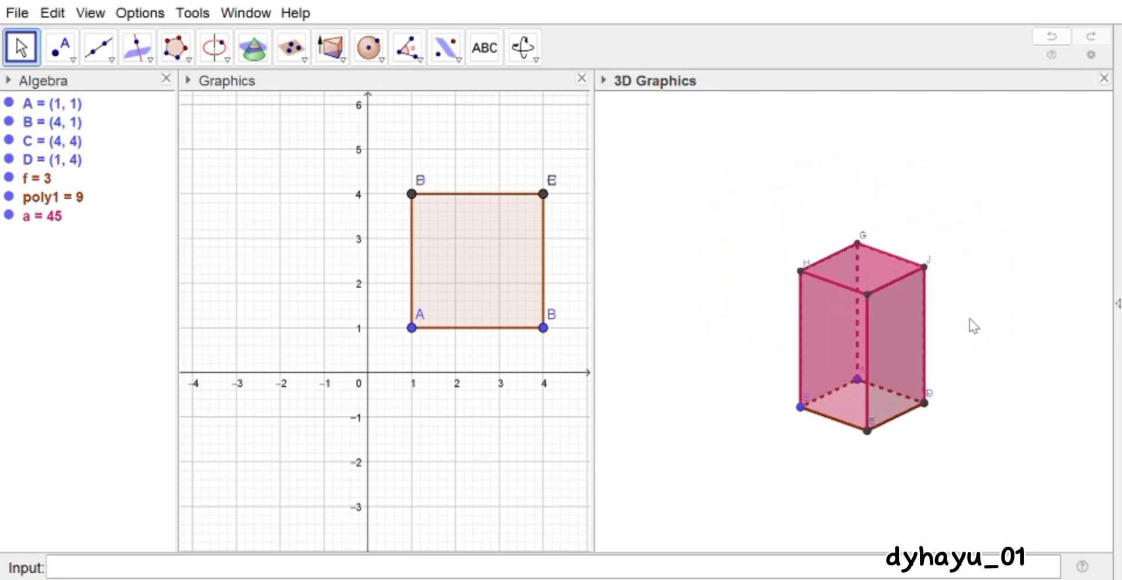
pyautogui.click(494, 58)
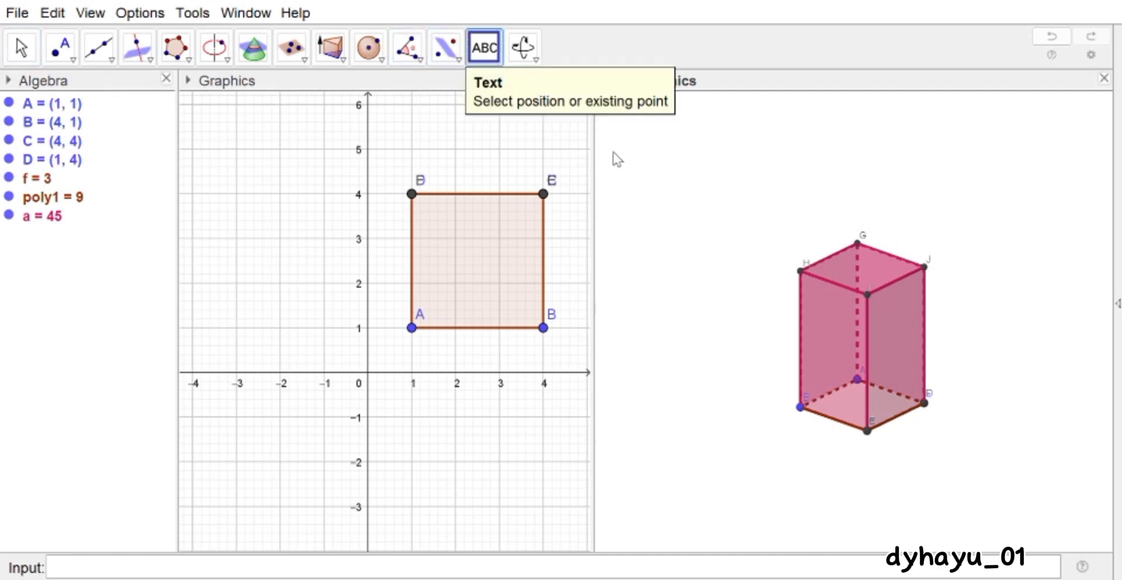
pyautogui.press('Escape')
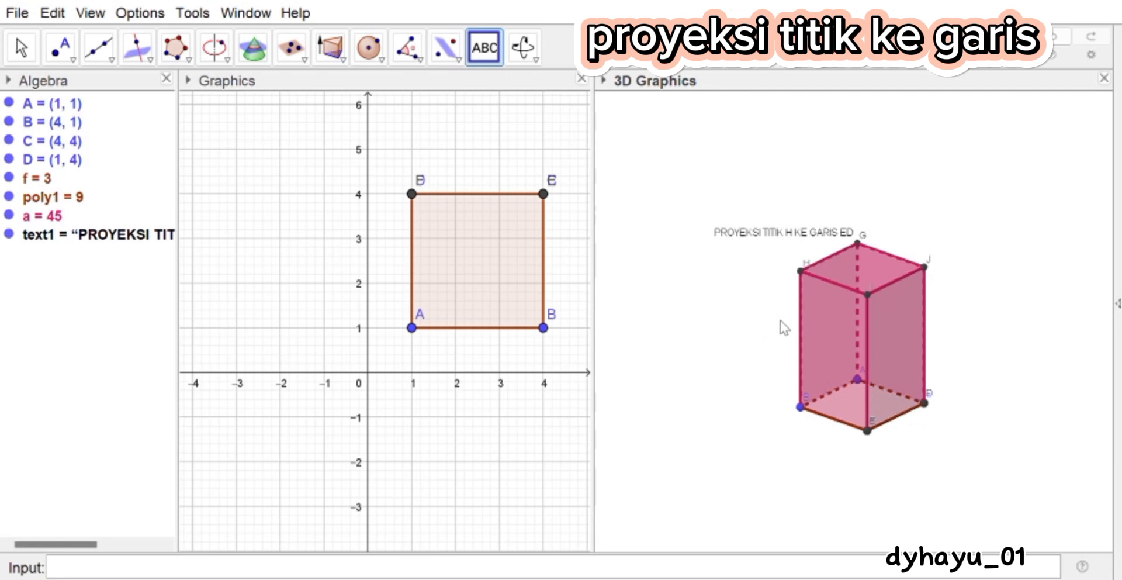
pyautogui.press('Escape')
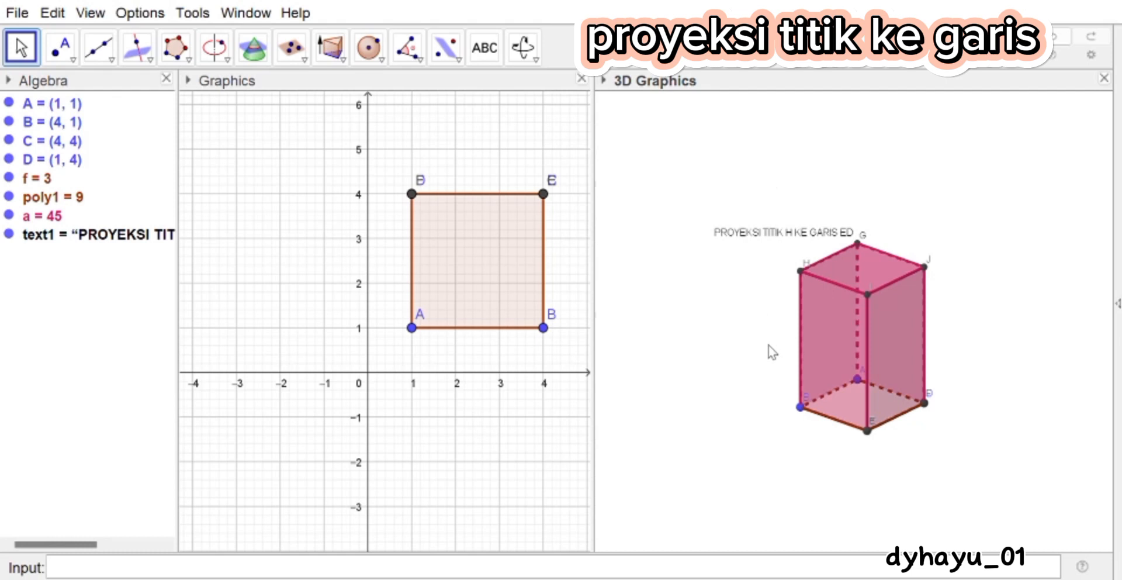
# Step: Close the 2D Graphics view so that only the prism's 3D view remains beside the algebra list
pyautogui.click(581, 79)
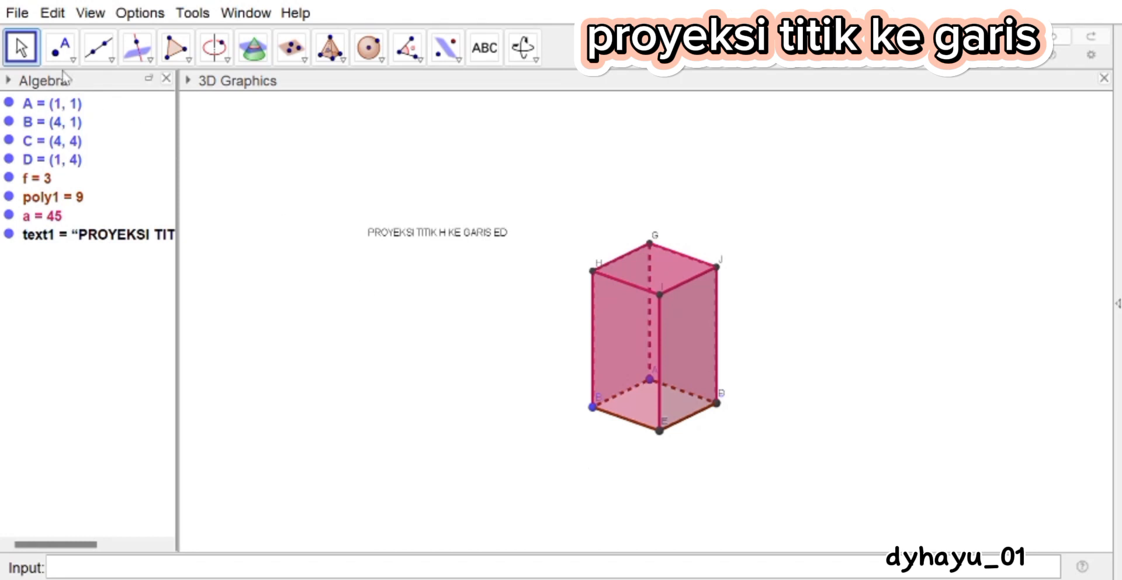
pyautogui.click(14, 41)
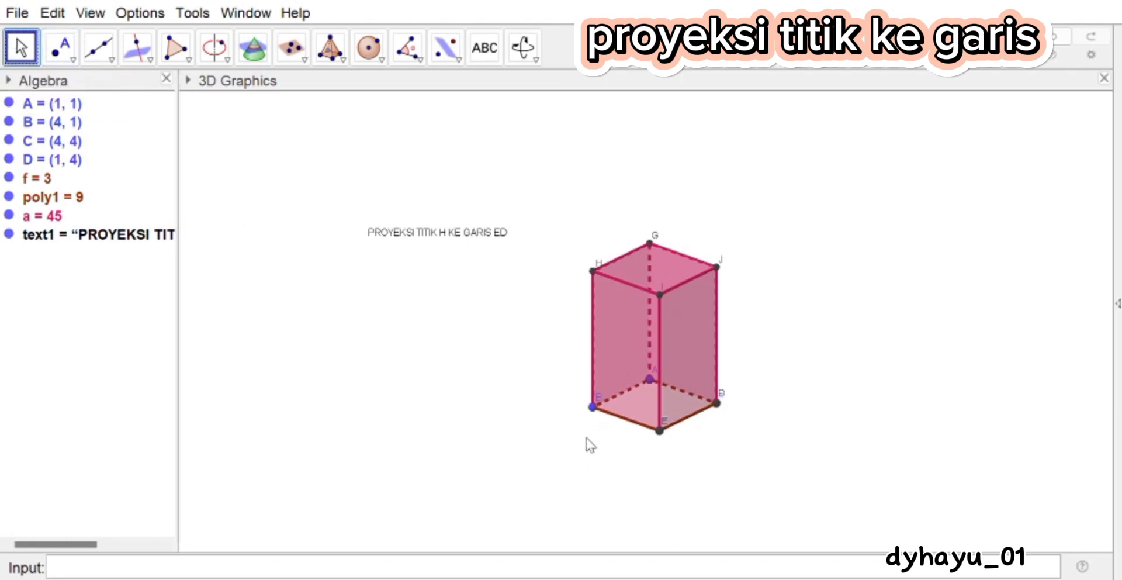
pyautogui.scroll(2, 588, 458)
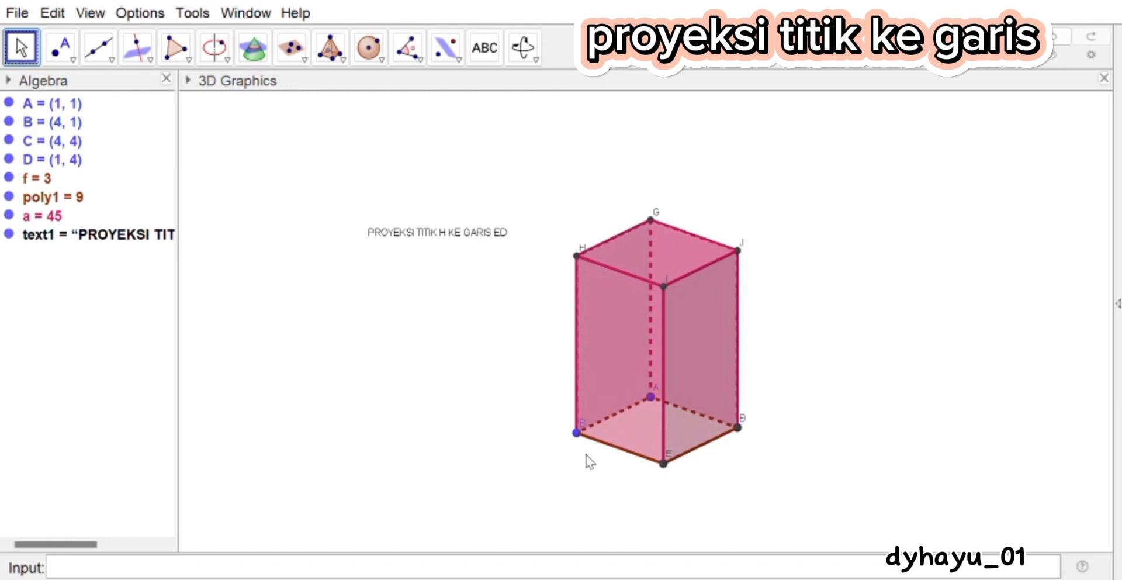
pyautogui.scroll(2, 589, 458)
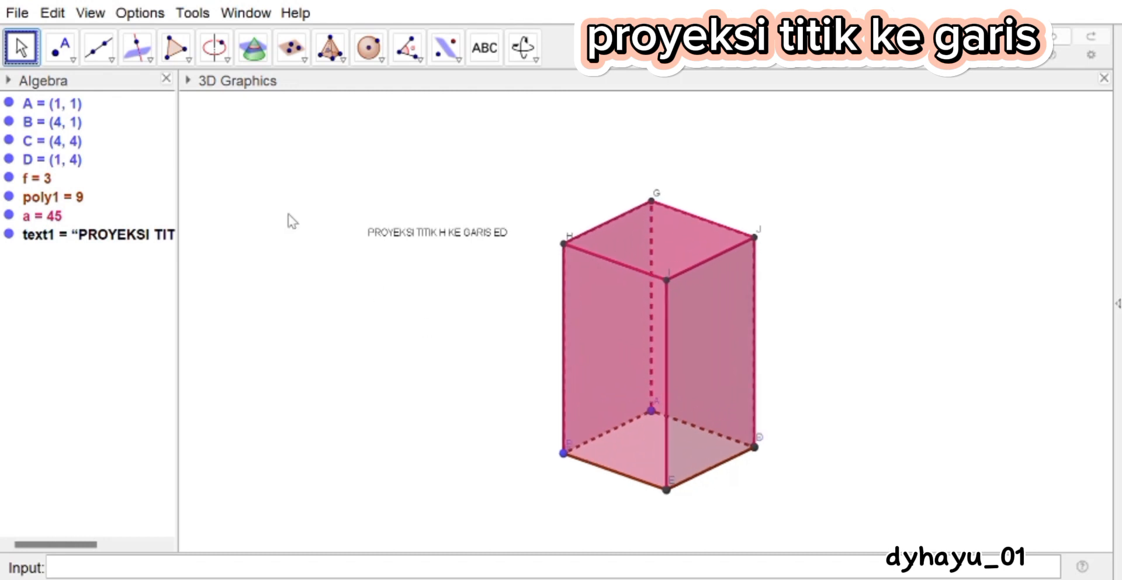
# Step: Draw a segment from top vertex H to base vertex E across the prism's side face
pyautogui.click(111, 58)
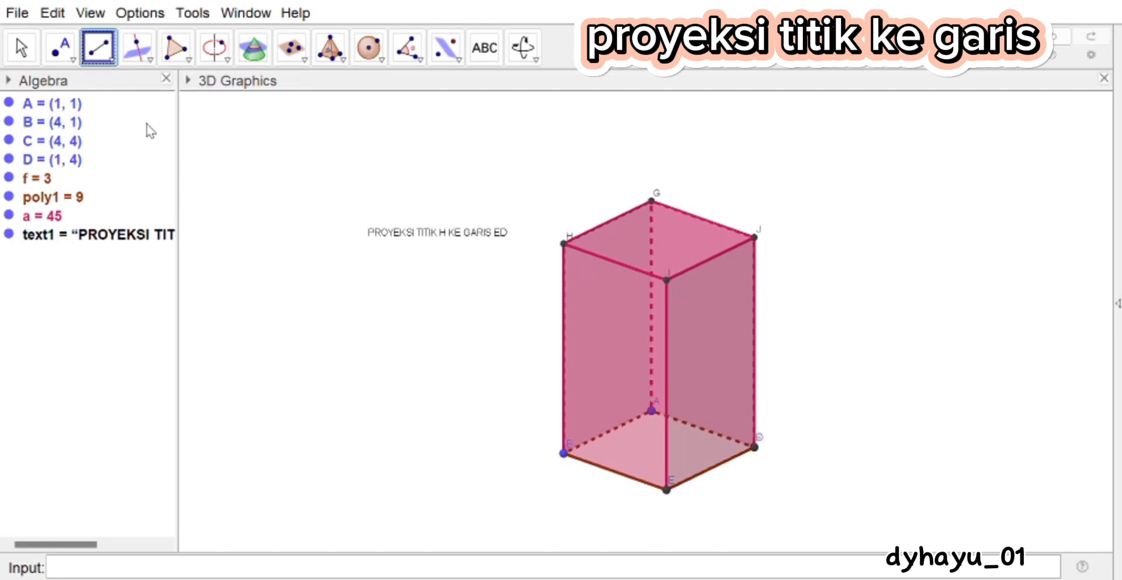
pyautogui.click(563, 243)
pyautogui.click(667, 490)
pyautogui.click(666, 490)
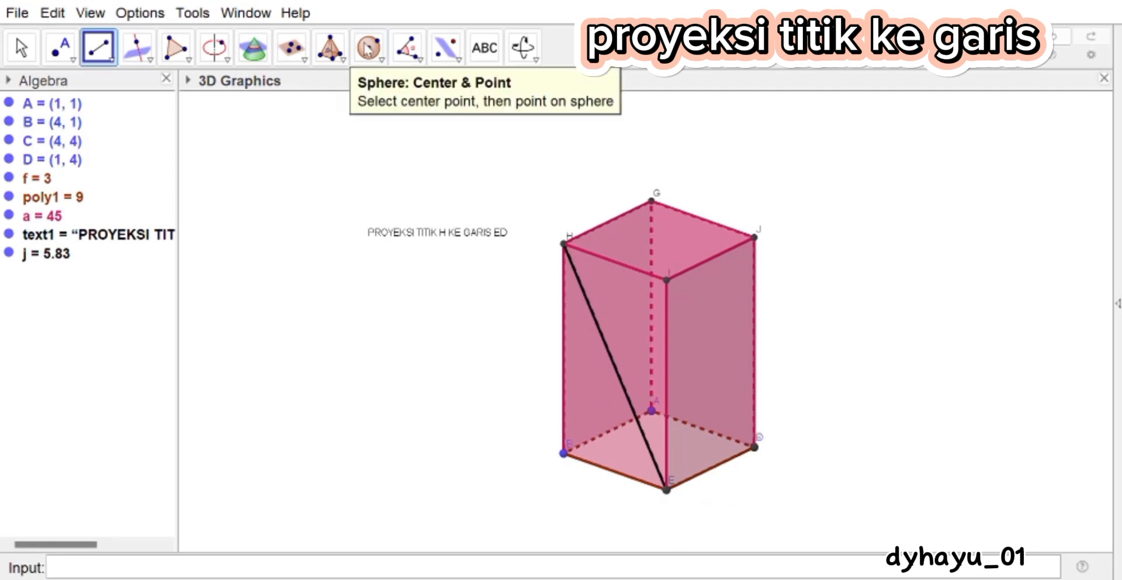
# Step: Measure the angle between segment HE and base edge ED
pyautogui.click(409, 53)
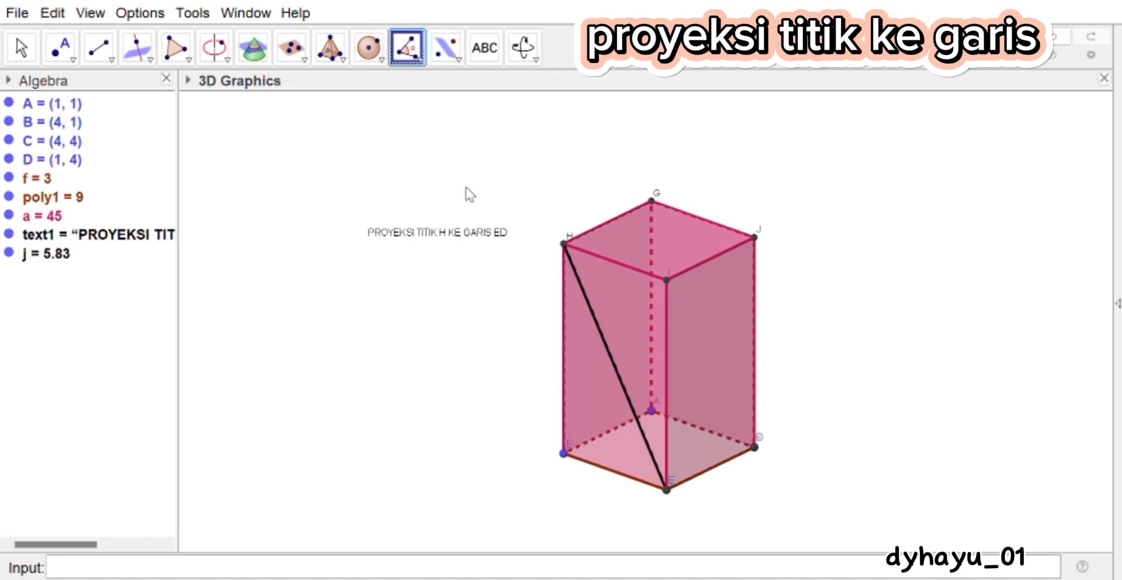
pyautogui.click(623, 381)
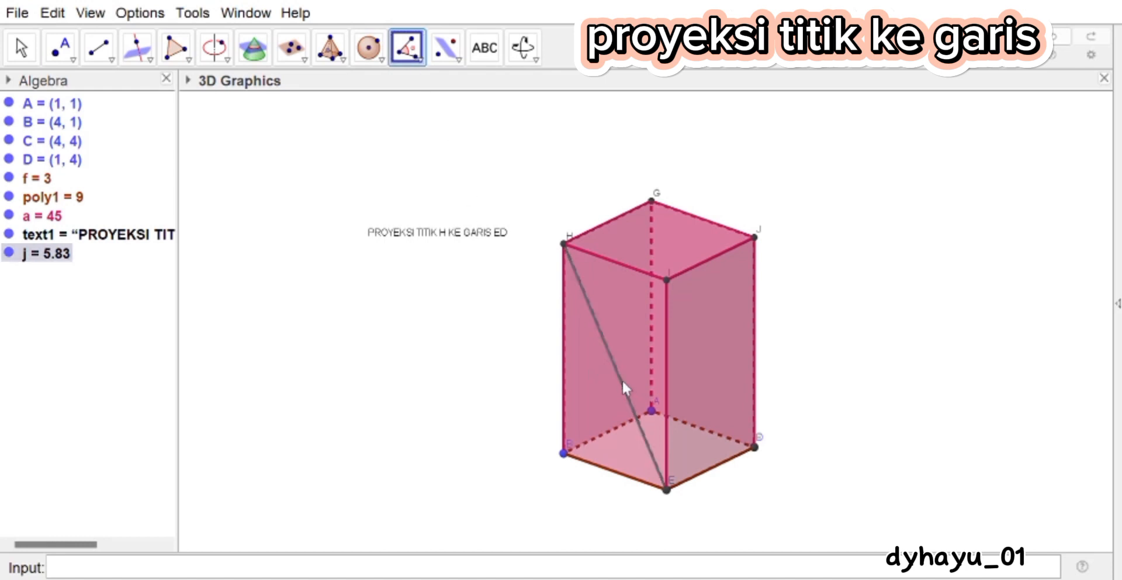
pyautogui.click(707, 471)
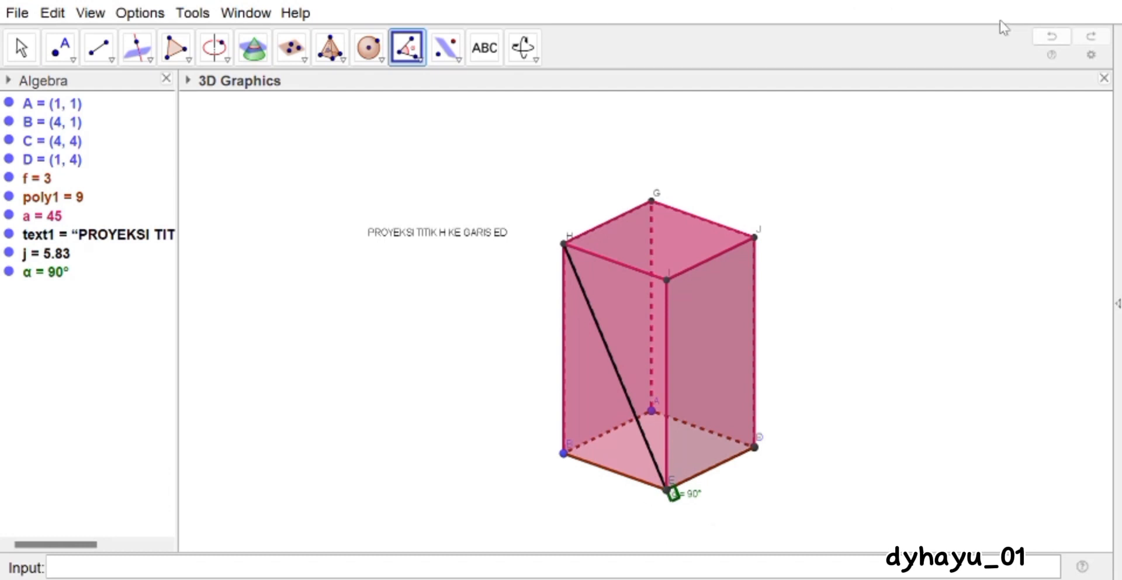
# Step: Undo the angle measurement at vertex E
pyautogui.click(1054, 33)
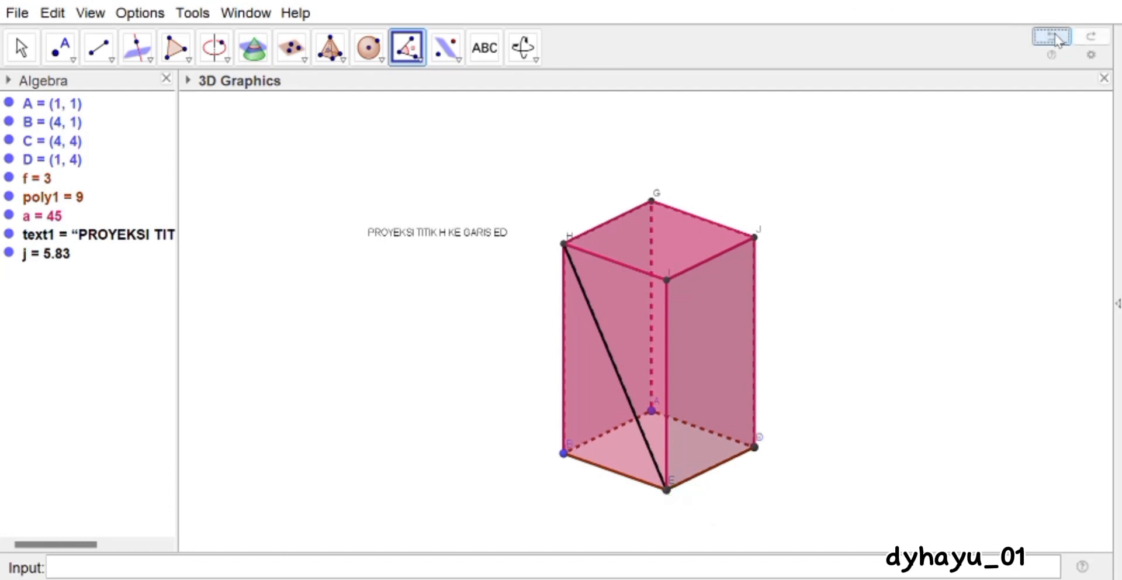
pyautogui.click(1055, 36)
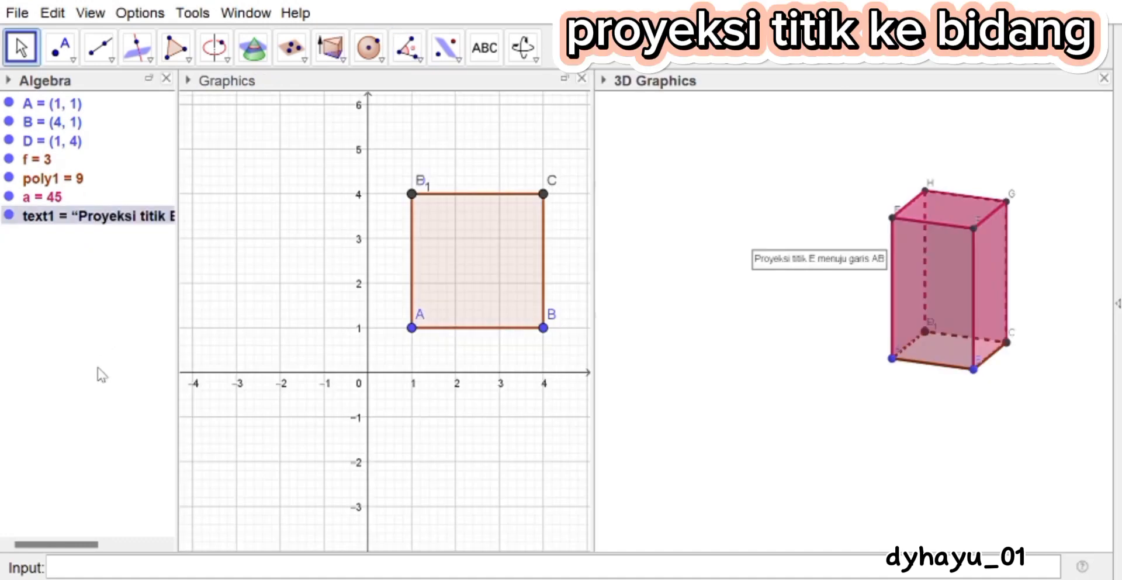
# Step: Change the caption beside the prism to "Proyeksi titik H menuju bidang ABCD"
pyautogui.click(101, 369)
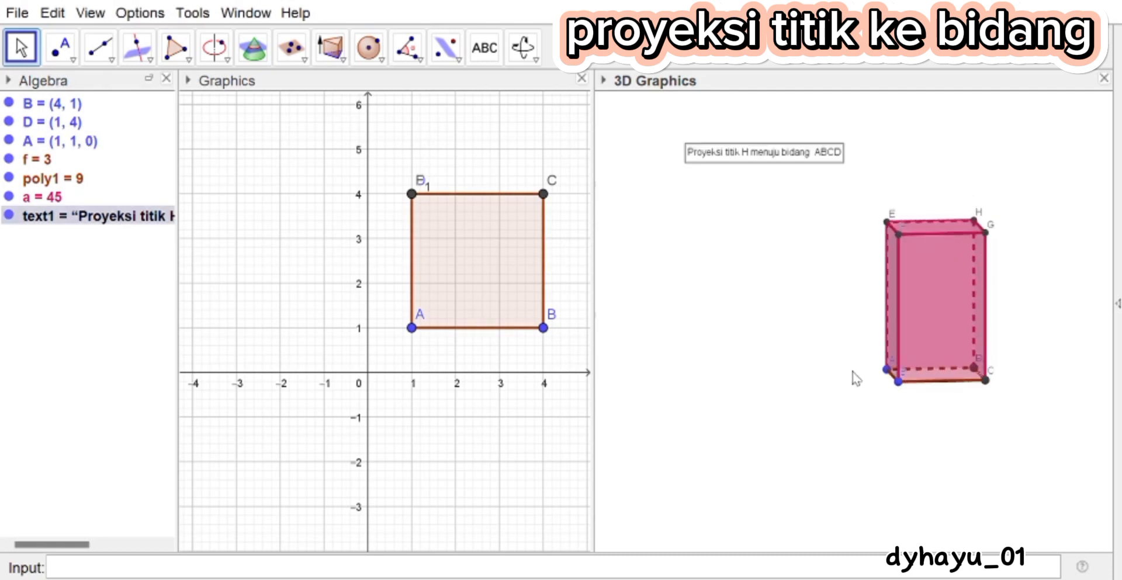
pyautogui.moveTo(851, 377); pyautogui.dragTo(661, 380)
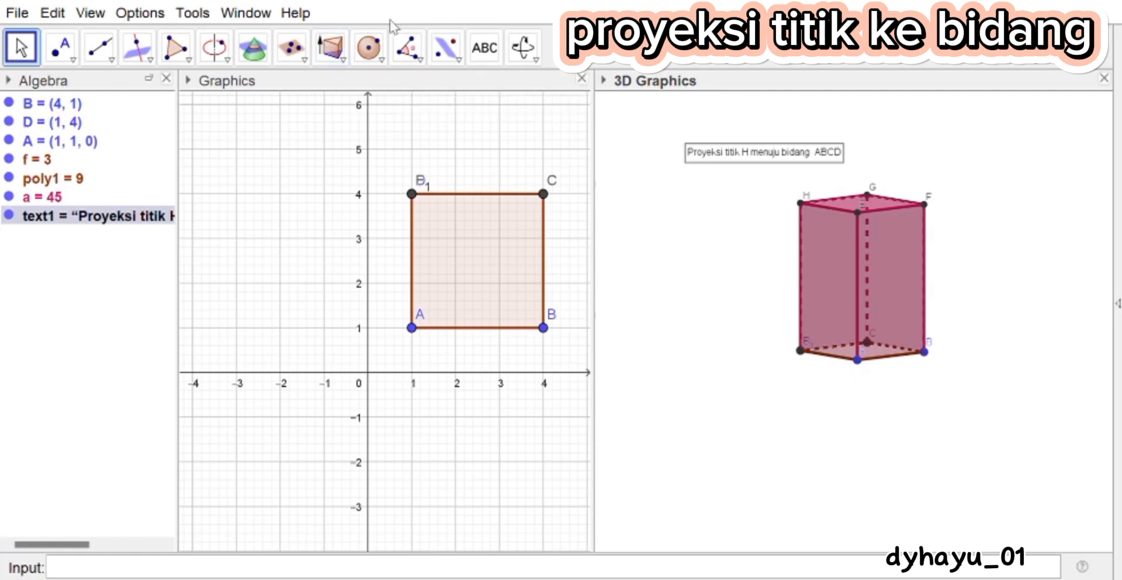
# Step: Measure the angle between the vertical edge below H and the adjoining base edge to A
pyautogui.click(411, 50)
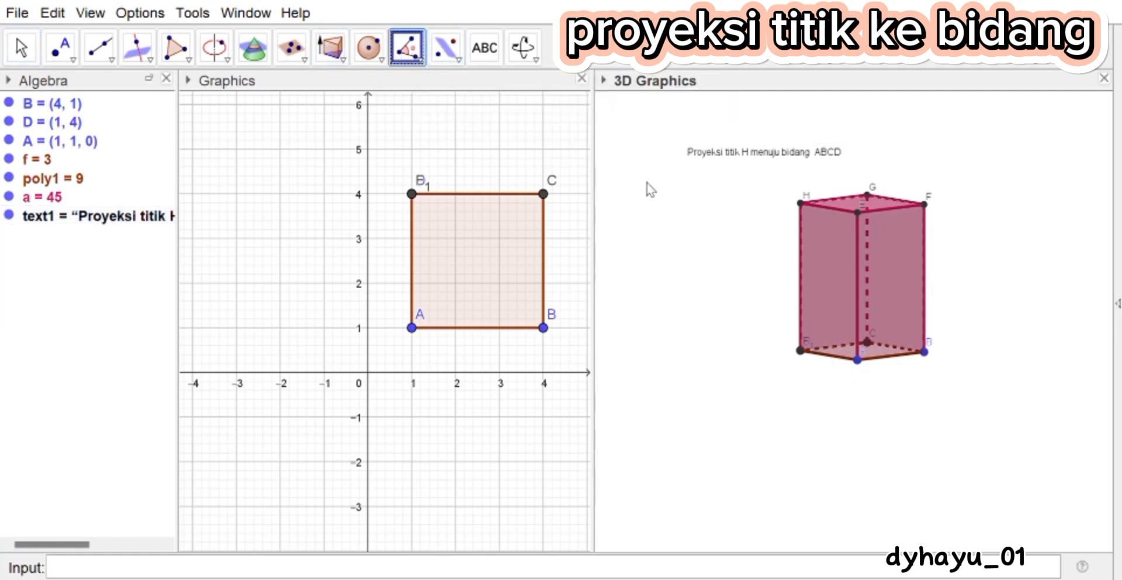
pyautogui.click(800, 238)
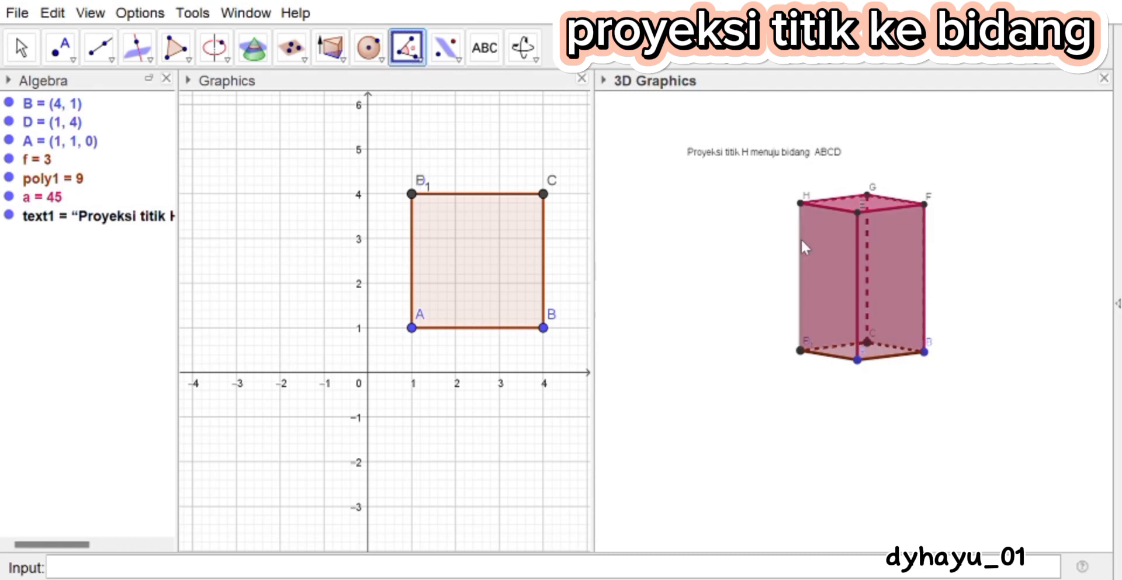
pyautogui.click(829, 354)
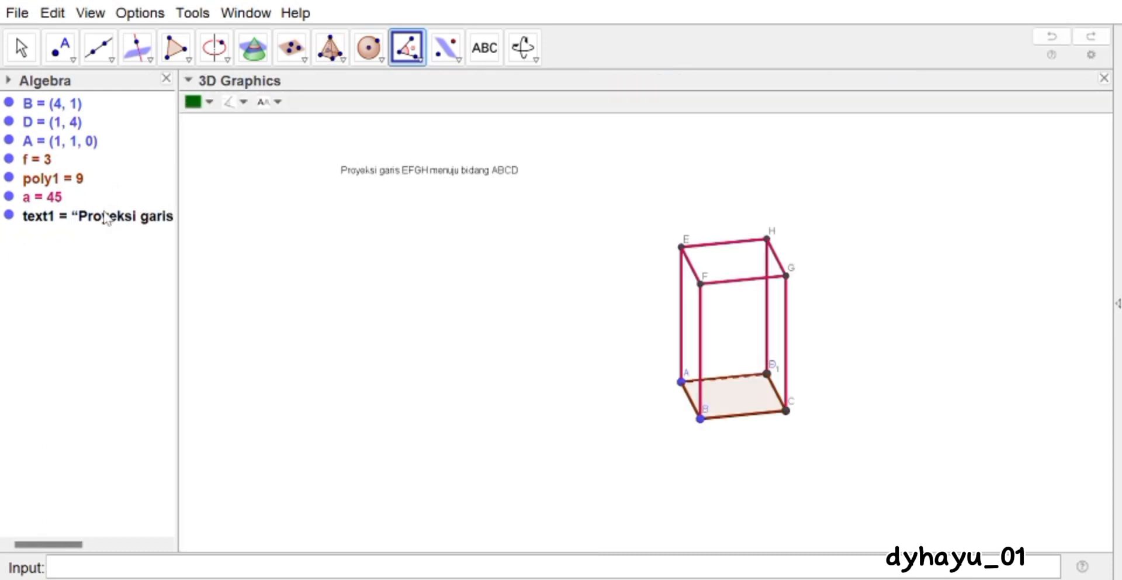
pyautogui.click(105, 217)
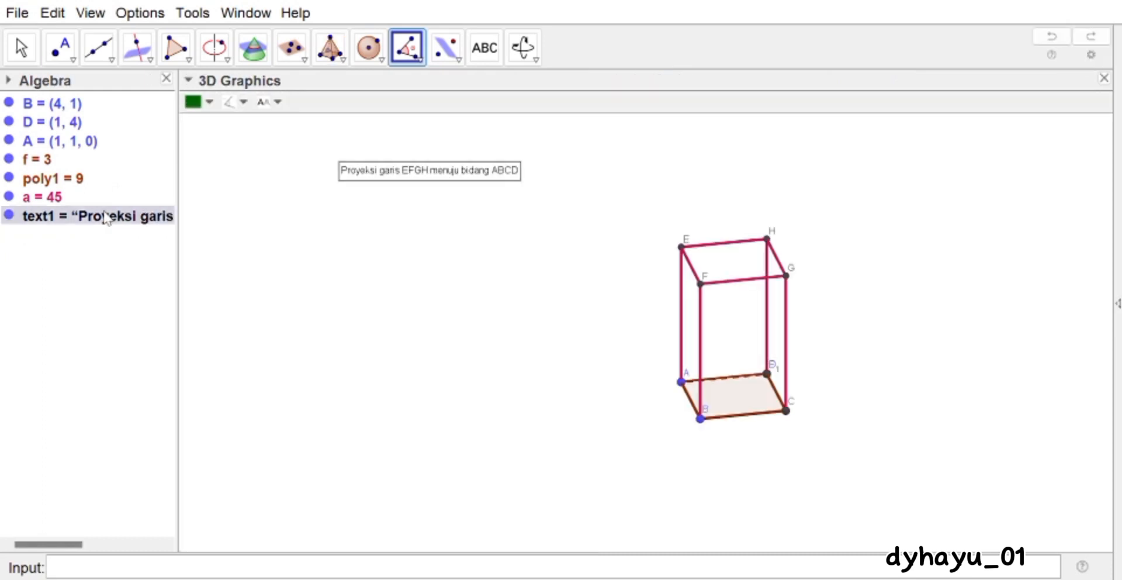
pyautogui.press('Escape')
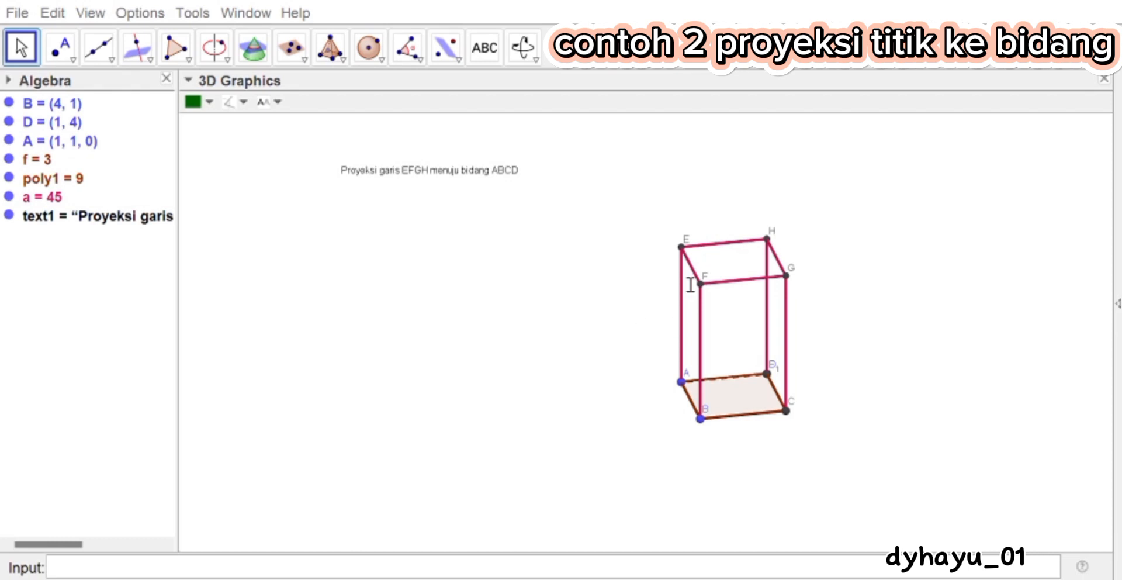
pyautogui.click(726, 236)
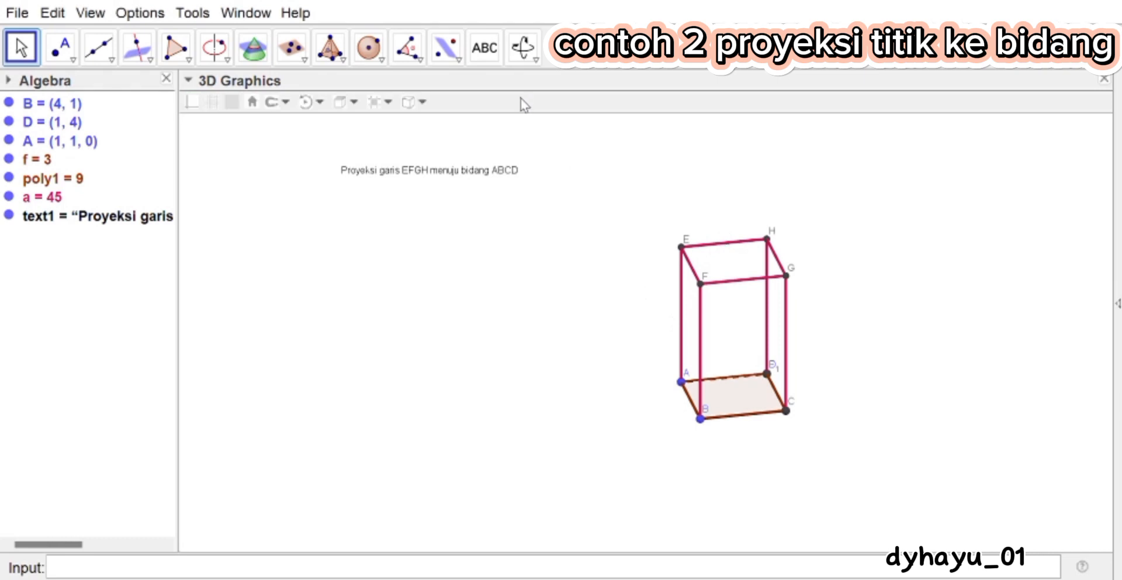
# Step: Draw a triangle through top vertex E and base vertices B and D of the prism
pyautogui.click(176, 47)
pyautogui.click(658, 268)
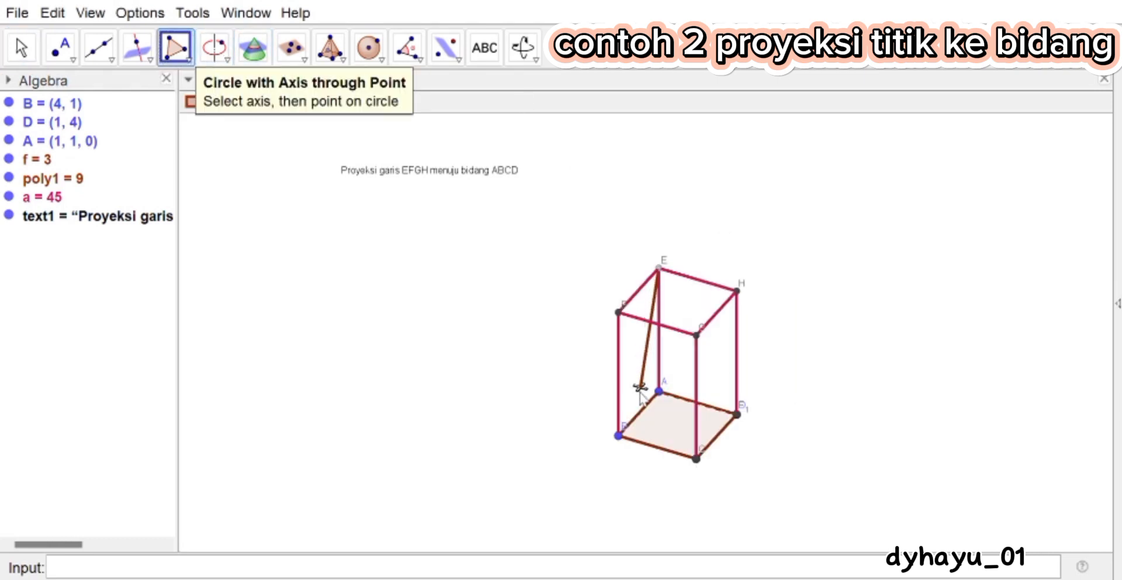
pyautogui.click(620, 436)
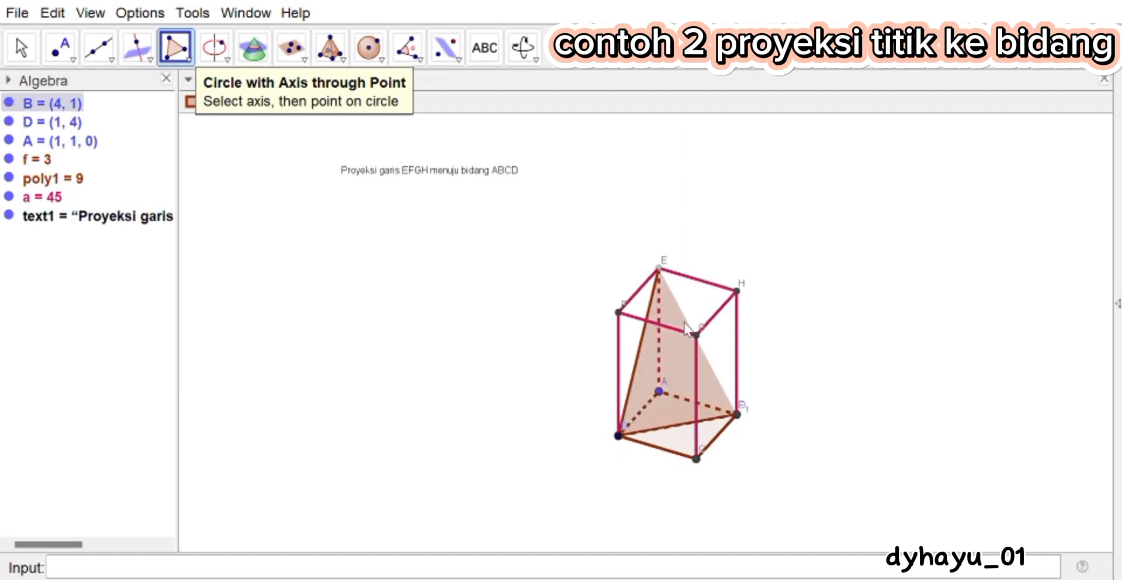
pyautogui.click(737, 415)
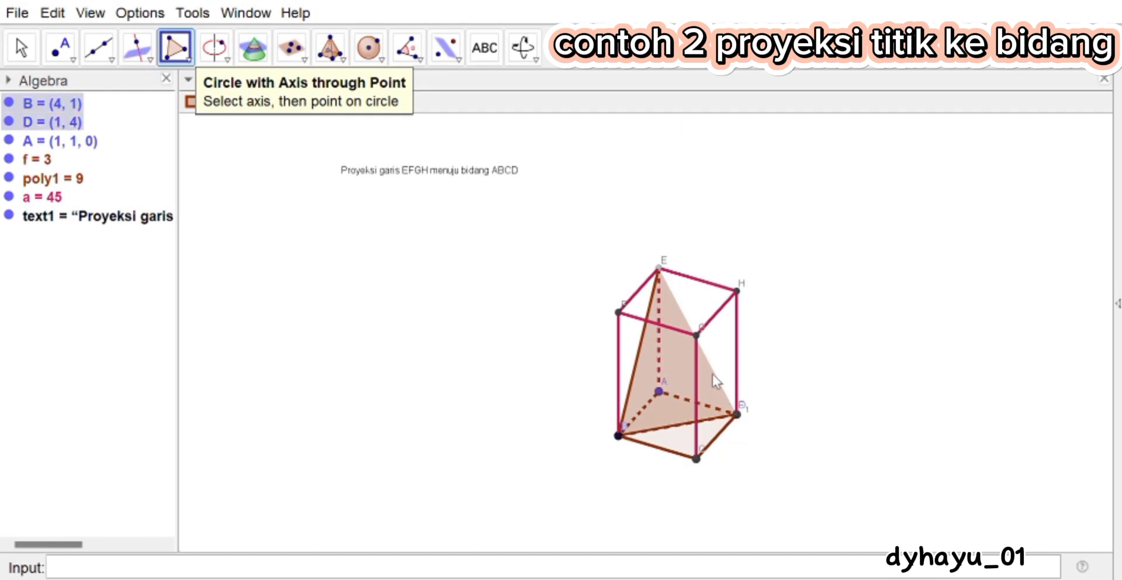
pyautogui.click(660, 269)
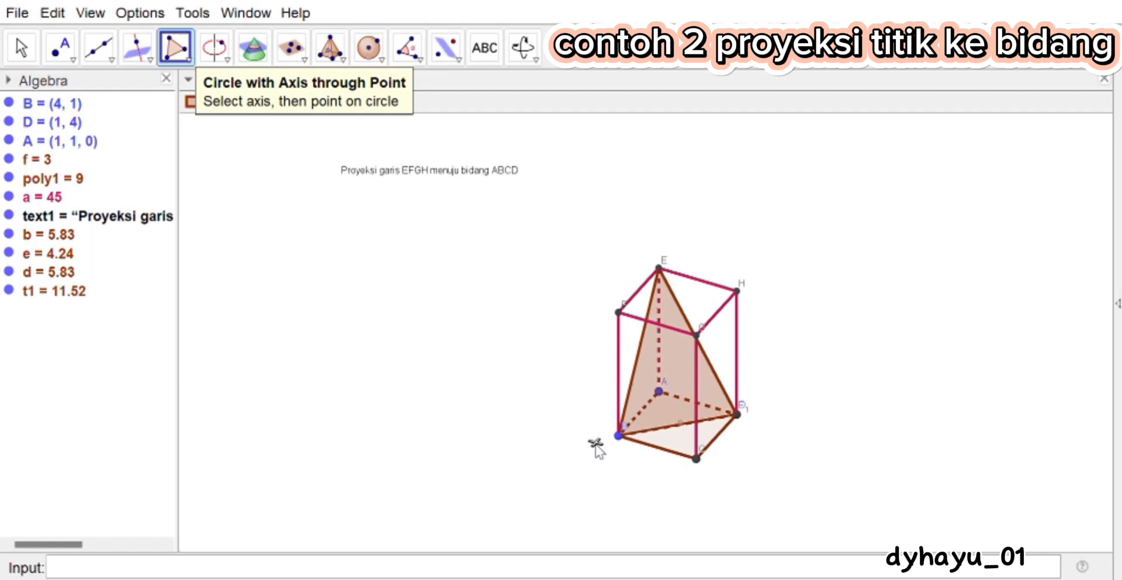
pyautogui.moveTo(596, 444); pyautogui.dragTo(620, 438)
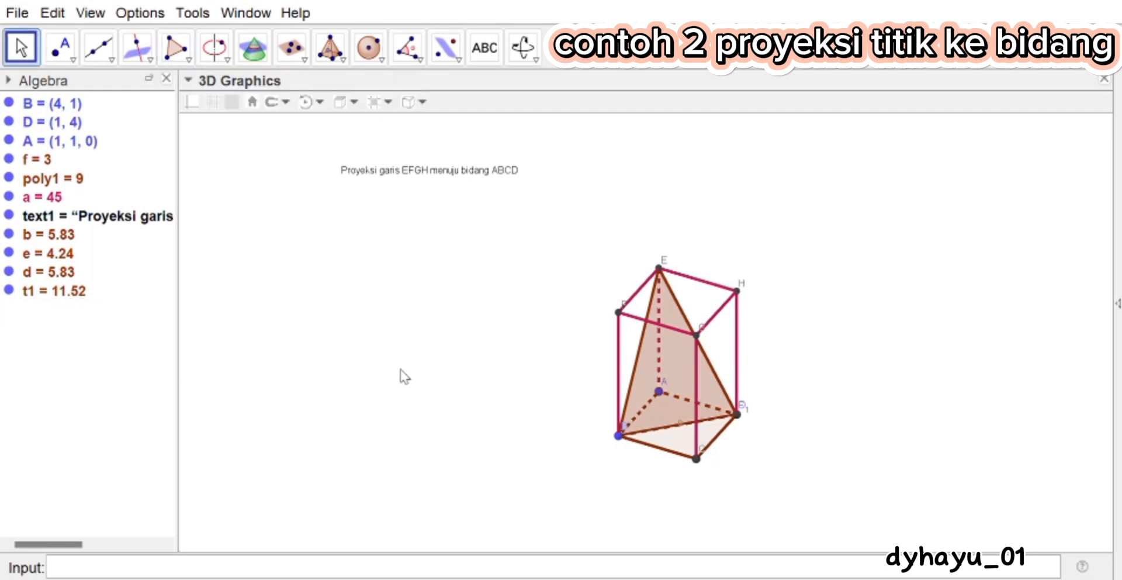
# Step: Change the caption beside the prism to "Proyeksi titik G menuju bidang BDE"
pyautogui.moveTo(401, 369); pyautogui.dragTo(464, 353)
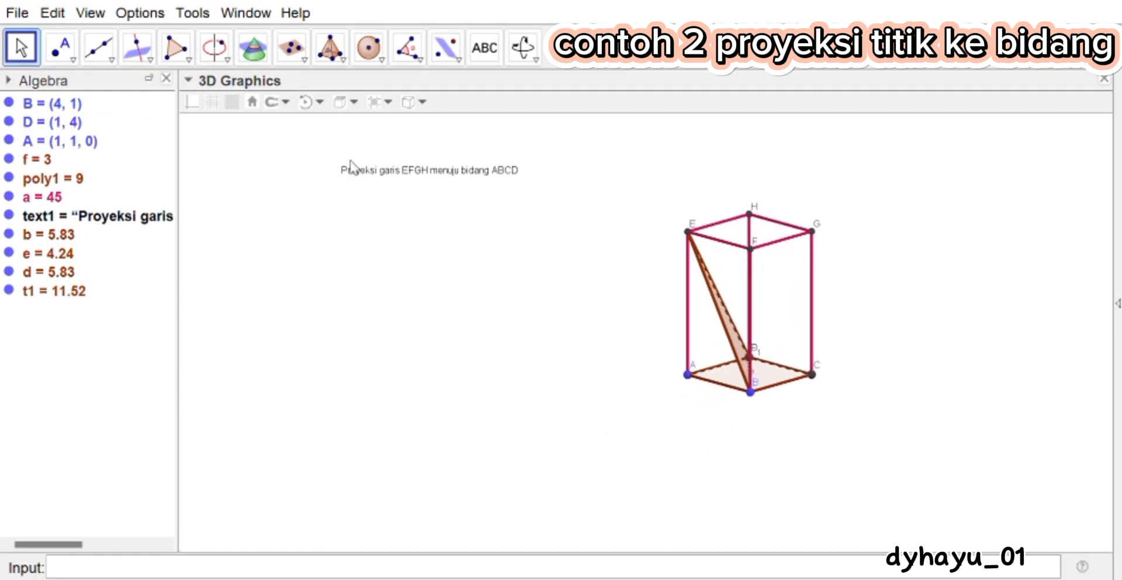
pyautogui.click(145, 227)
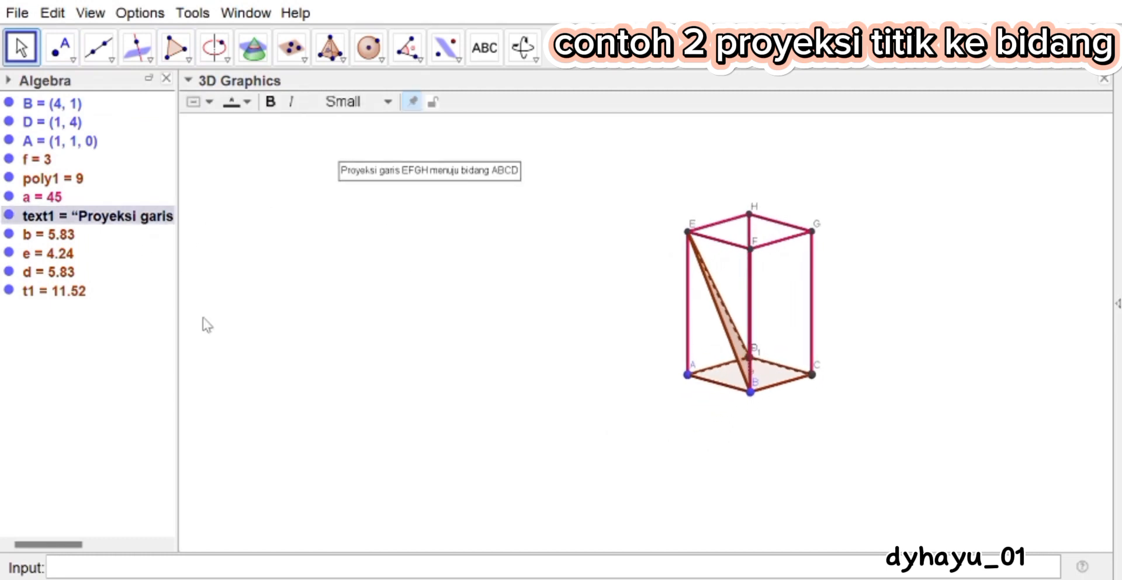
pyautogui.click(214, 366)
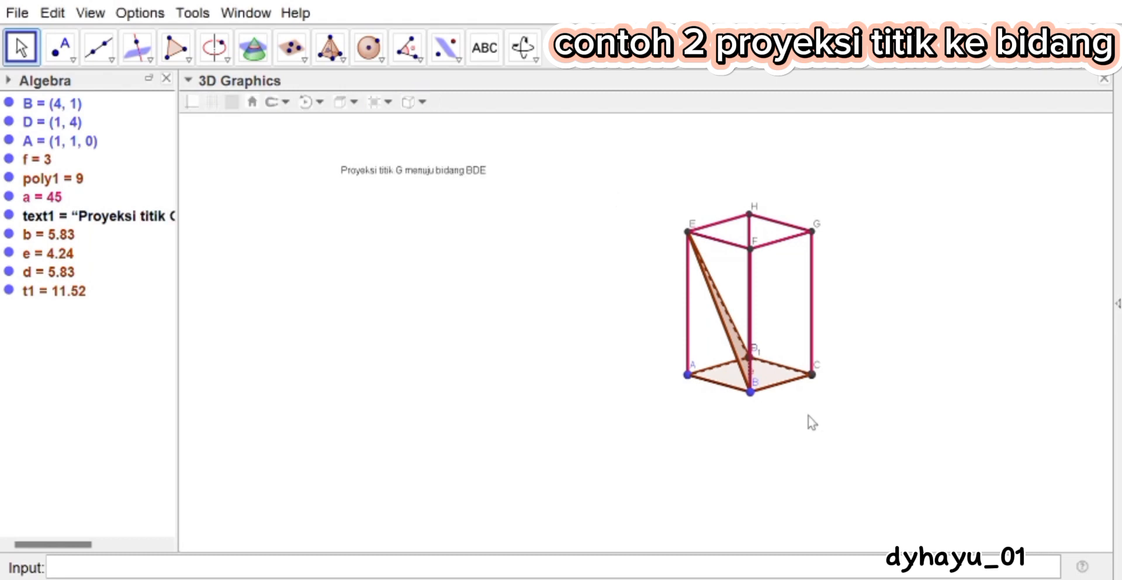
pyautogui.moveTo(808, 416)
pyautogui.mouseDown()
pyautogui.moveTo(753, 453)
pyautogui.moveTo(769, 440)
pyautogui.moveTo(739, 434)
pyautogui.moveTo(769, 417)
pyautogui.moveTo(737, 396)
pyautogui.moveTo(808, 397)
pyautogui.moveTo(808, 436)
pyautogui.moveTo(802, 414)
pyautogui.mouseUp()
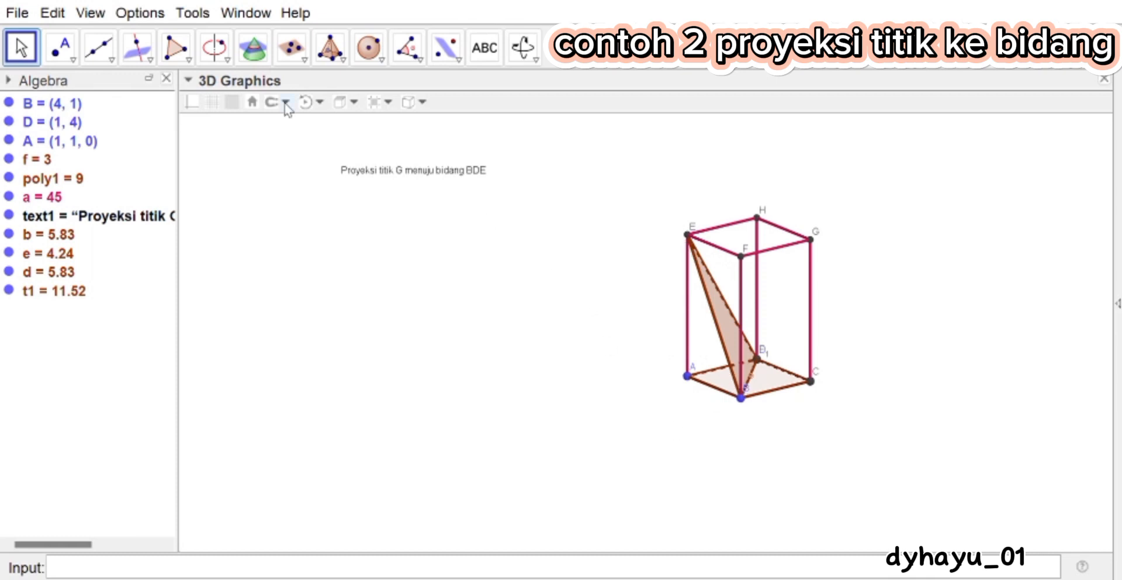
# Step: Draw the base diagonal segment from A to C and a segment from its crossing with diagonal BD up to vertex E
pyautogui.click(98, 47)
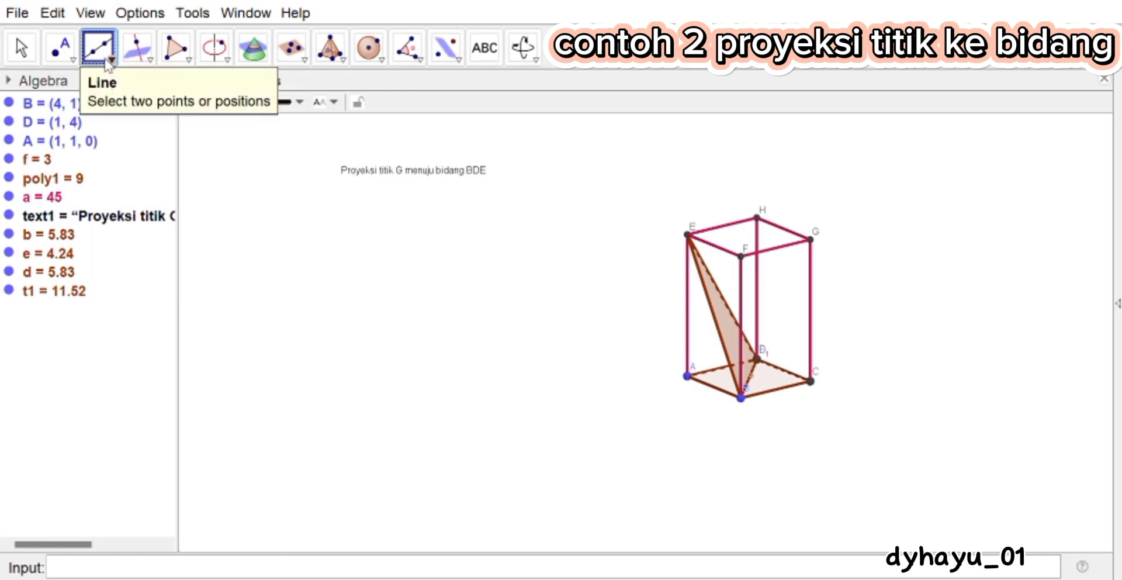
pyautogui.click(688, 377)
pyautogui.click(810, 381)
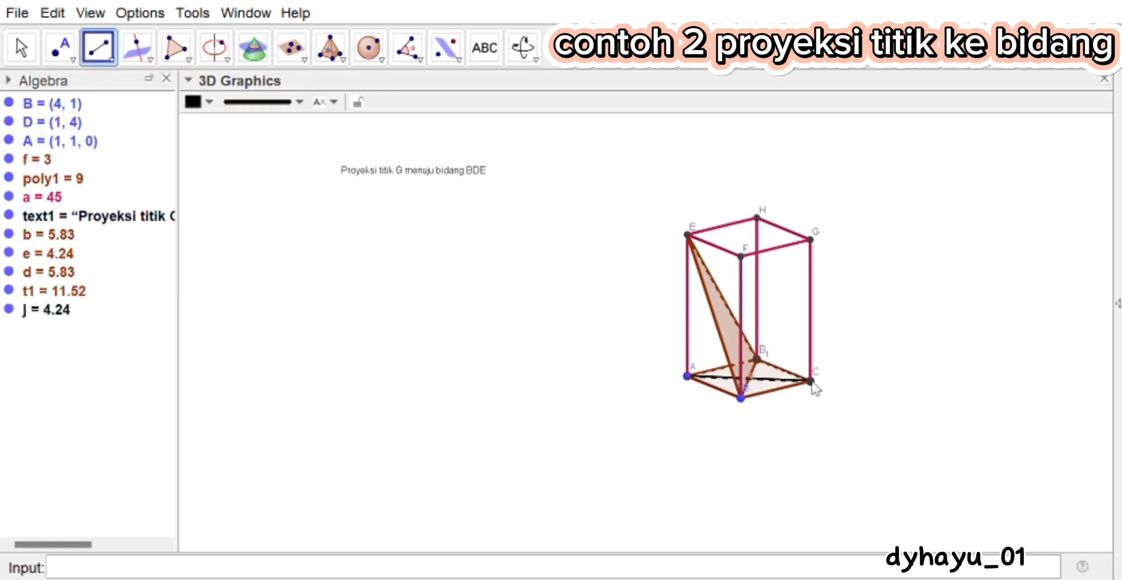
pyautogui.click(751, 380)
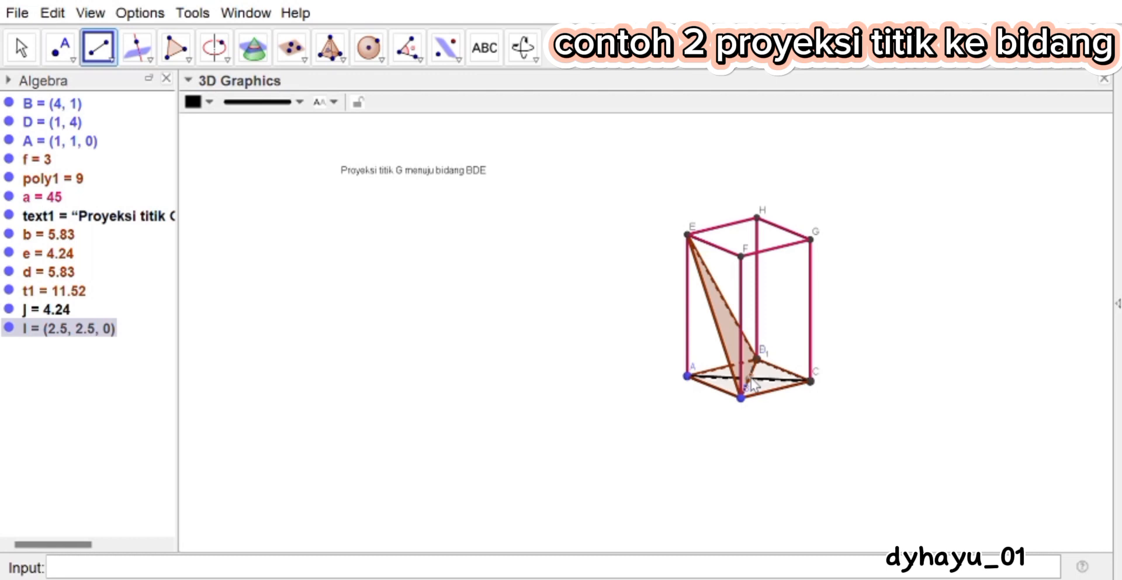
pyautogui.click(690, 237)
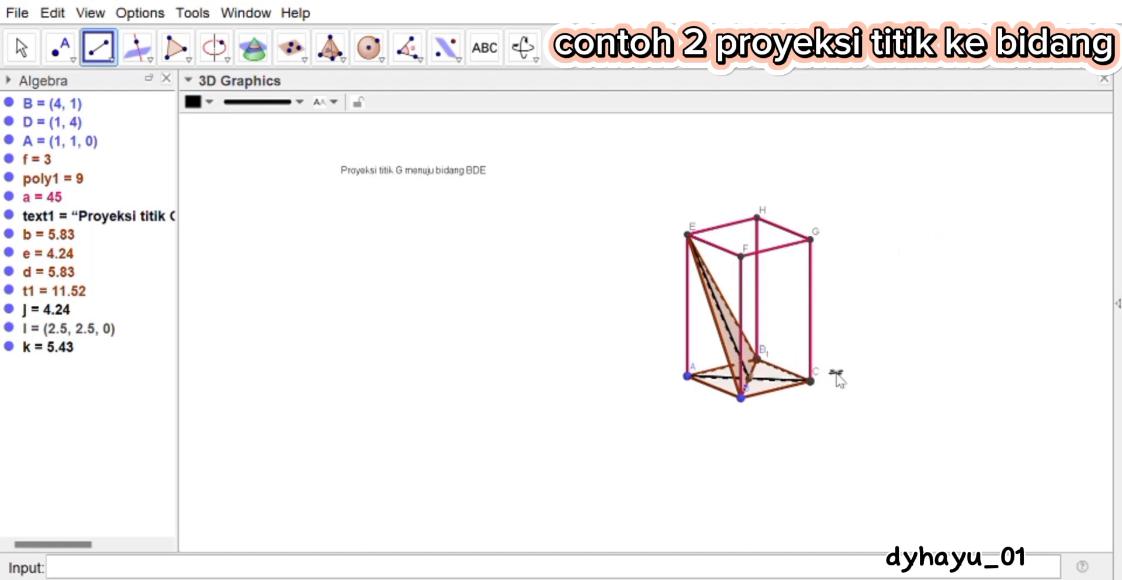
# Step: Construct a line through G perpendicular to the segment running from E down to the crossing of the base diagonals
pyautogui.click(18, 40)
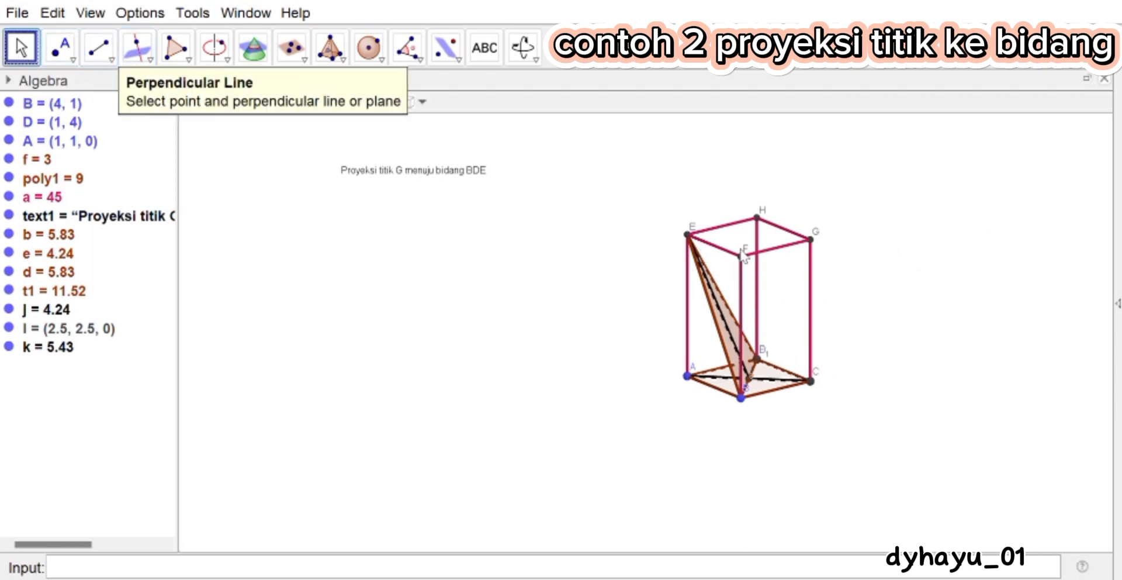
pyautogui.moveTo(853, 281); pyautogui.dragTo(798, 301)
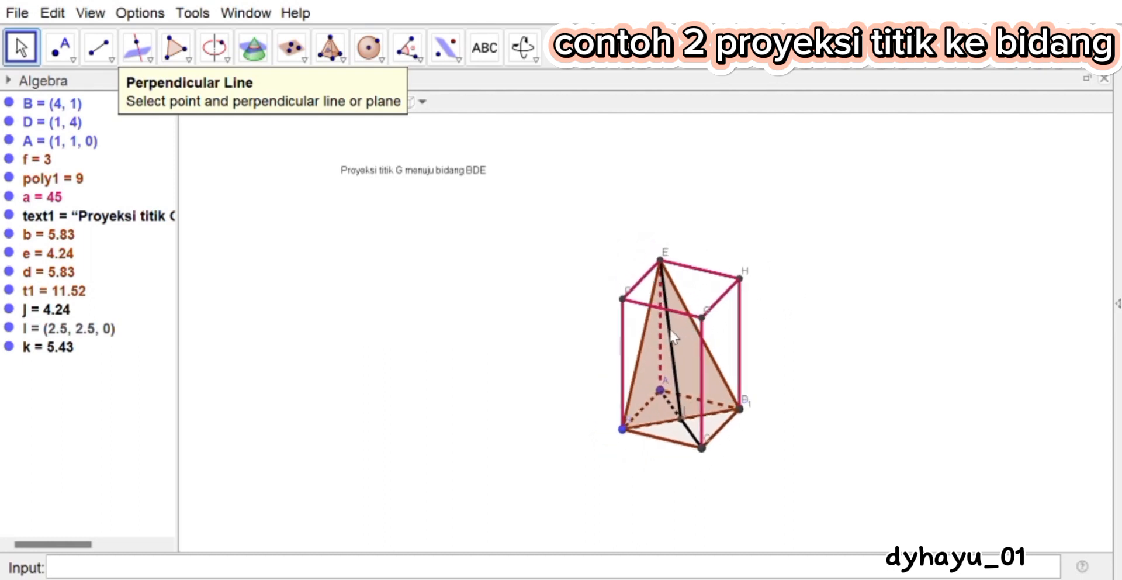
pyautogui.moveTo(828, 313); pyautogui.dragTo(880, 317)
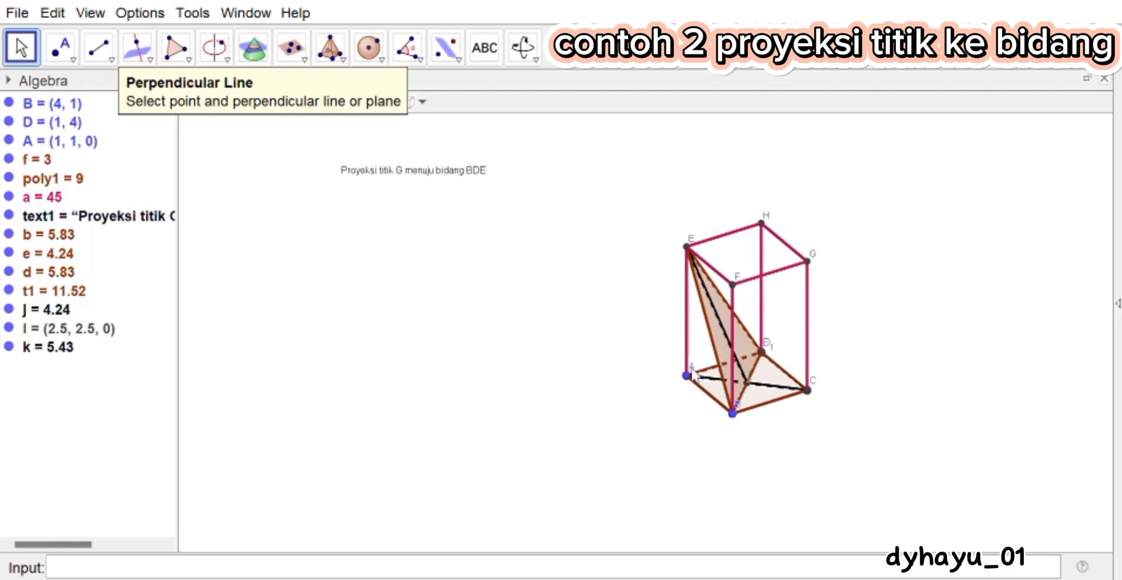
pyautogui.click(100, 49)
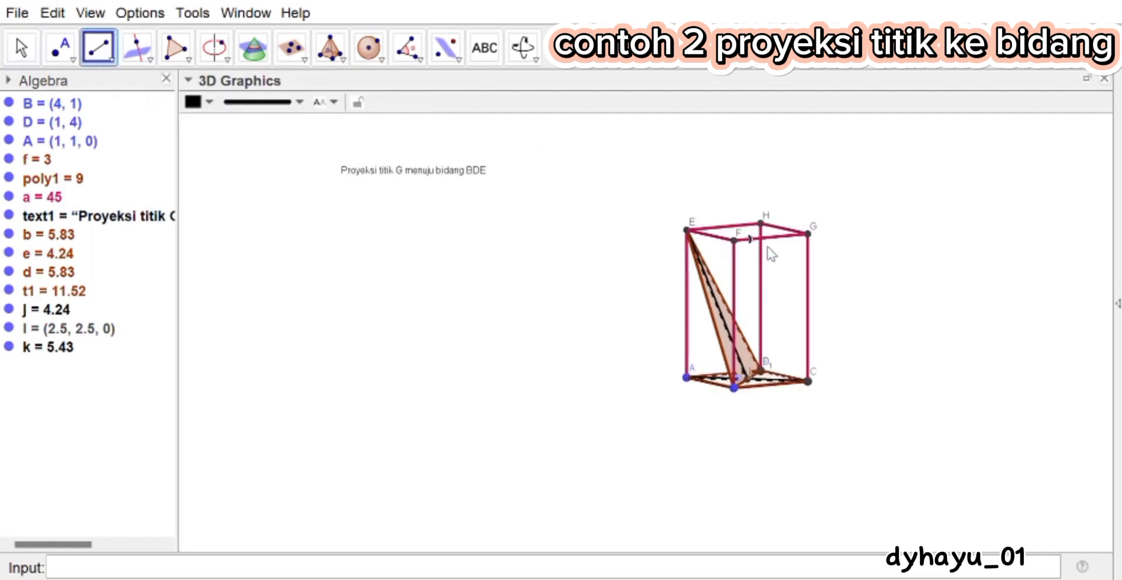
pyautogui.click(138, 49)
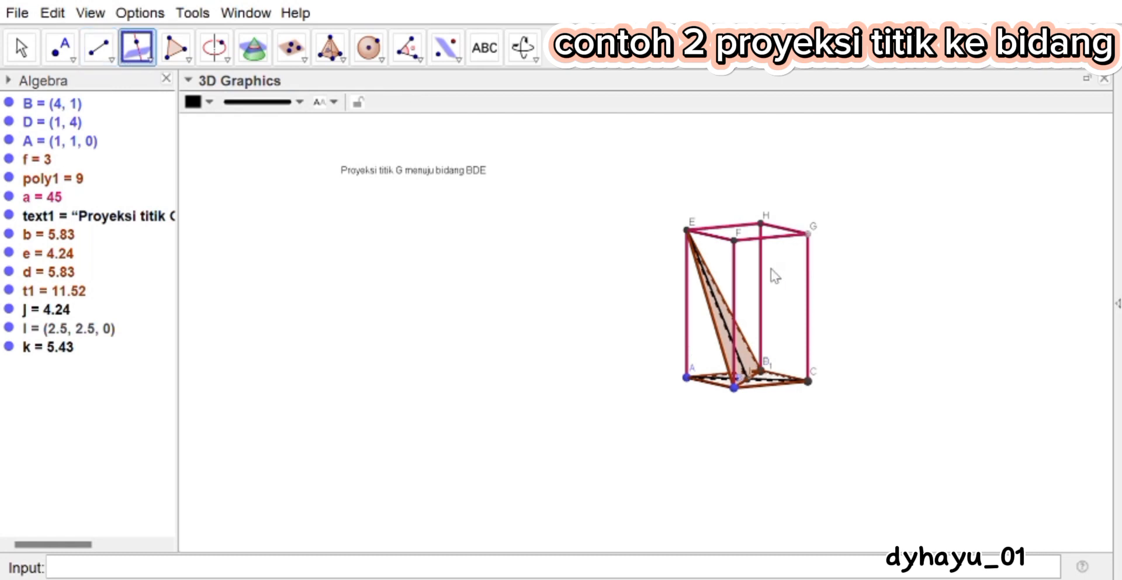
pyautogui.click(727, 322)
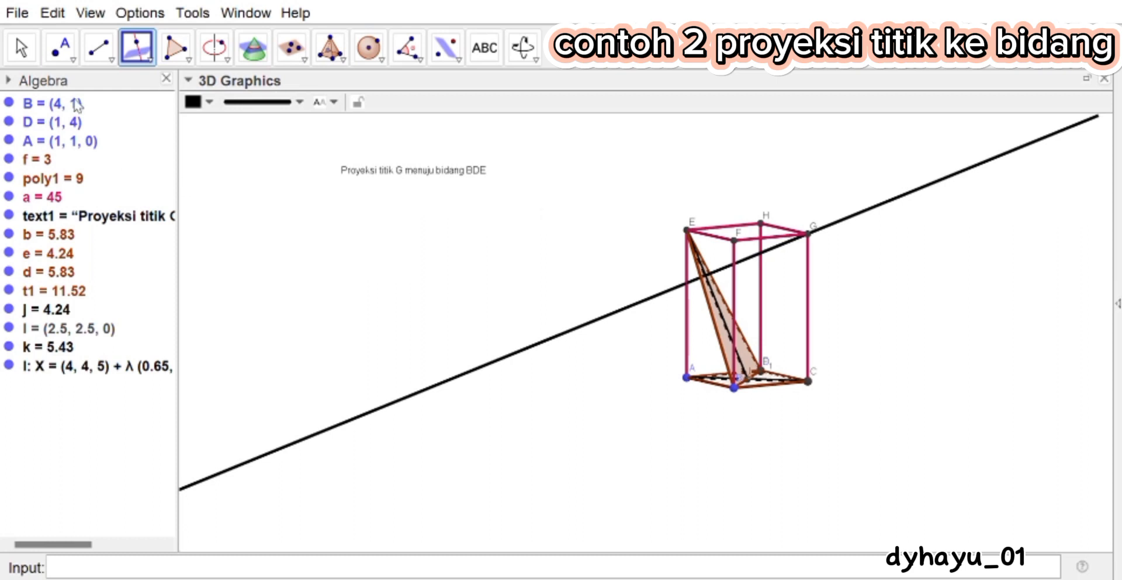
pyautogui.click(21, 47)
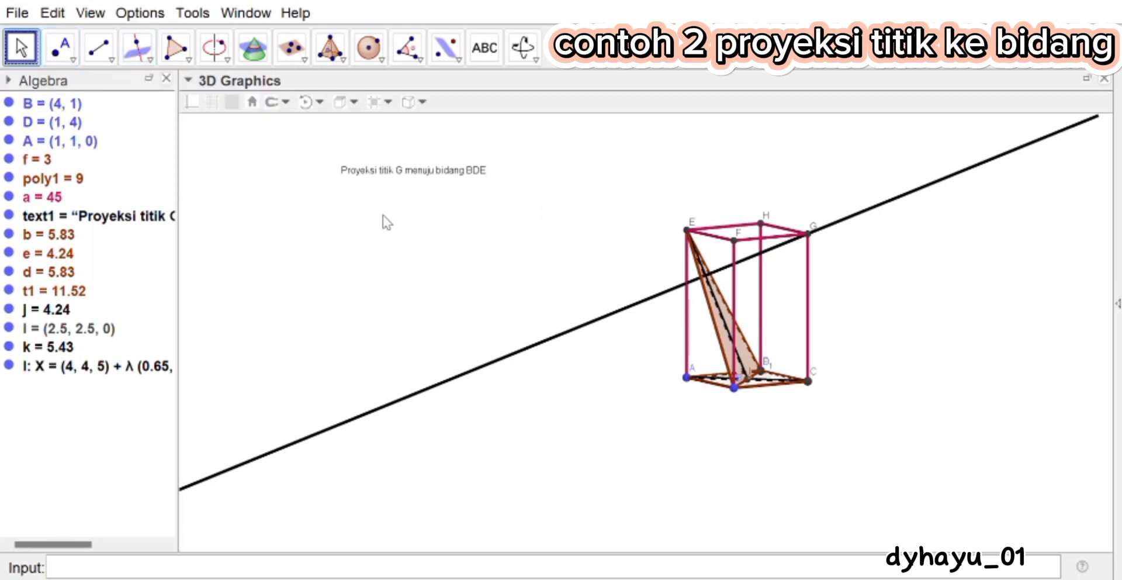
# Step: Mark point P where the perpendicular line through G meets the segment from E to the crossing of the base diagonals
pyautogui.click(145, 63)
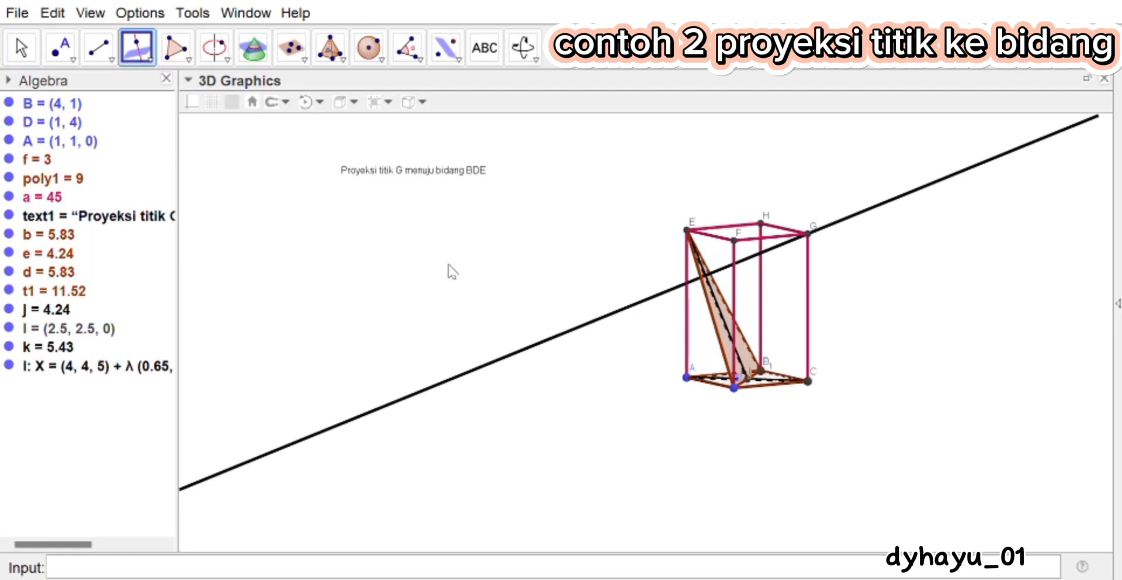
pyautogui.moveTo(594, 283); pyautogui.dragTo(550, 259, button='right')
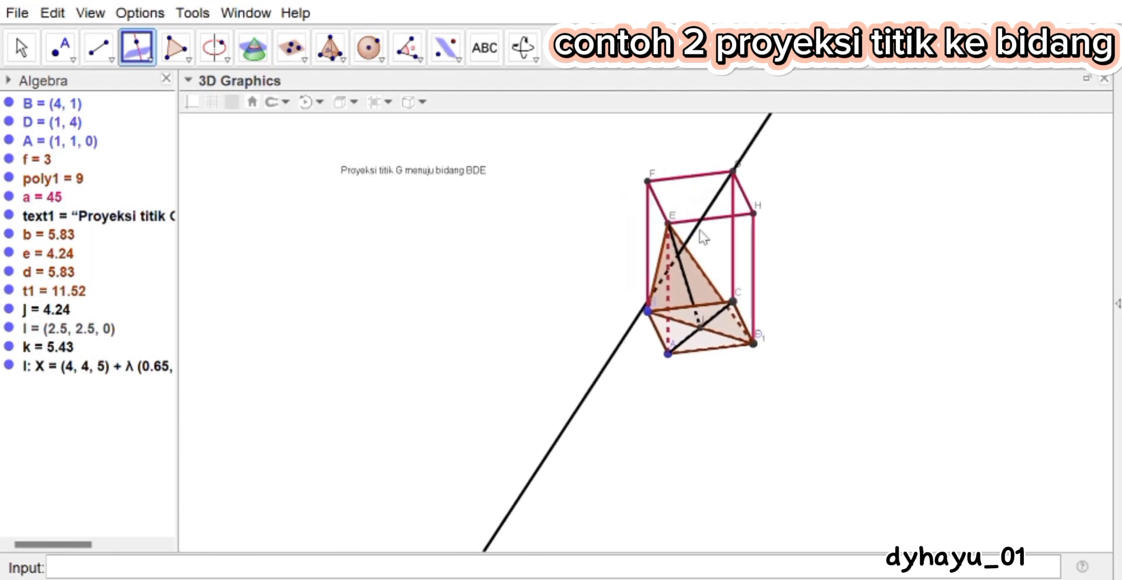
pyautogui.moveTo(662, 178); pyautogui.dragTo(592, 207, button='right')
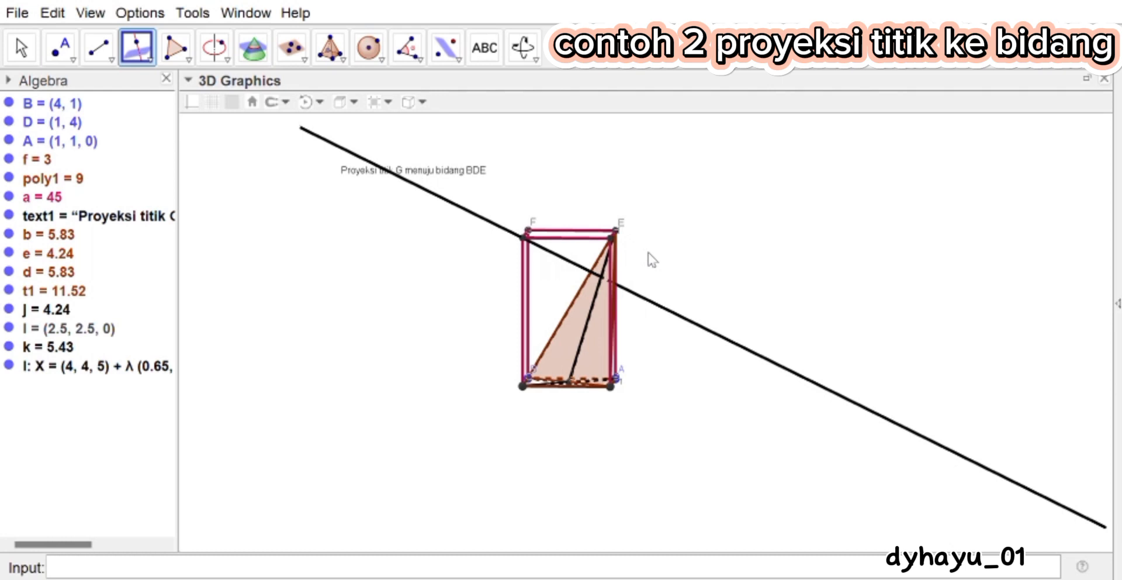
pyautogui.click(601, 276)
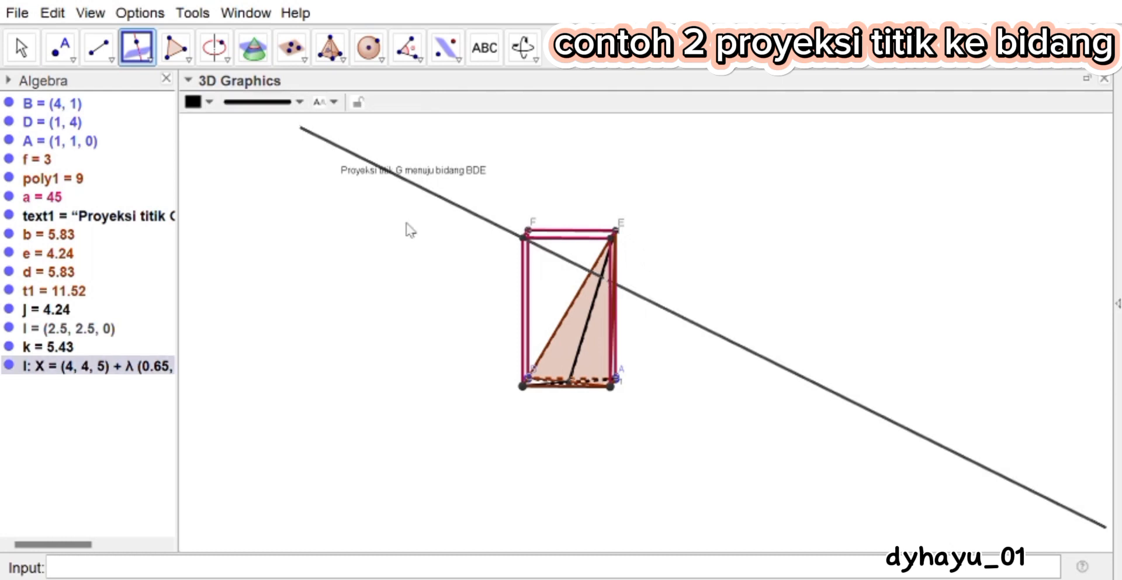
pyautogui.click(61, 47)
pyautogui.click(601, 276)
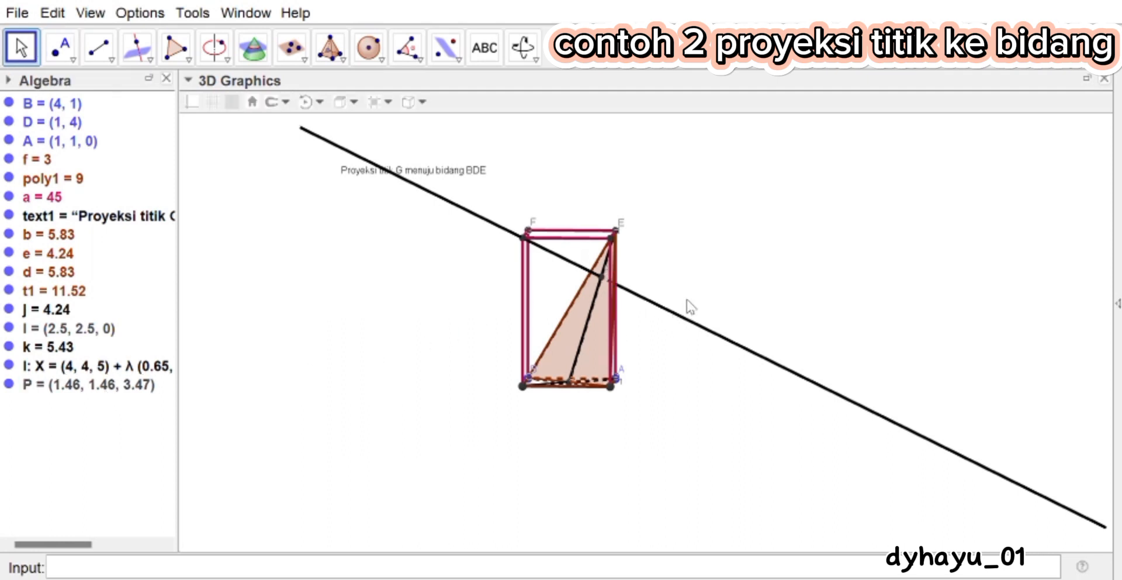
# Step: Measure the angle between the perpendicular line through G and the segment from E to the crossing of the base diagonals
pyautogui.moveTo(690, 306); pyautogui.dragTo(661, 320)
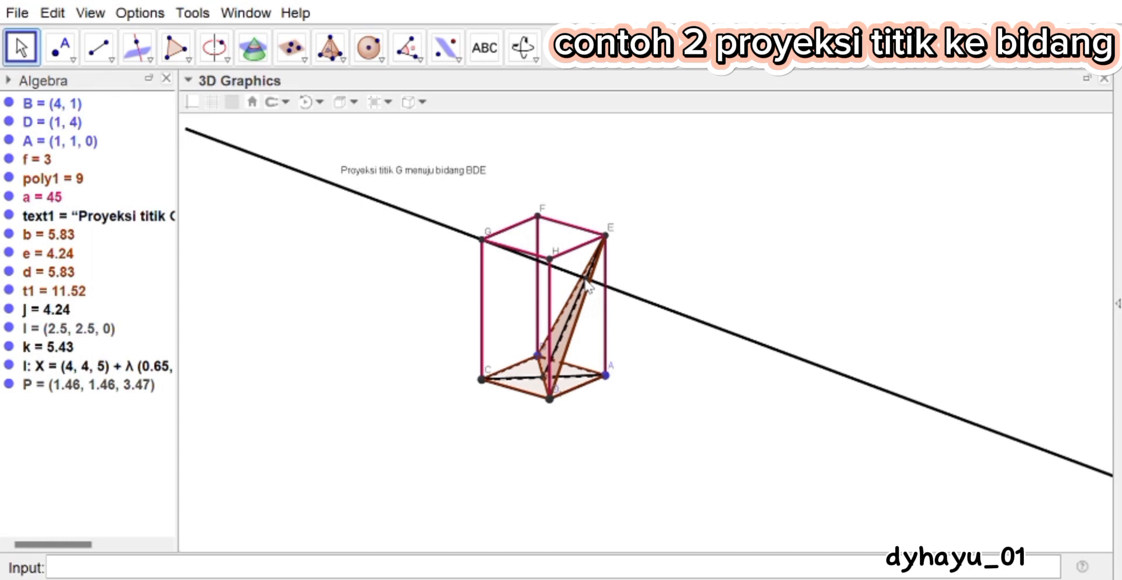
pyautogui.moveTo(601, 299); pyautogui.dragTo(687, 406)
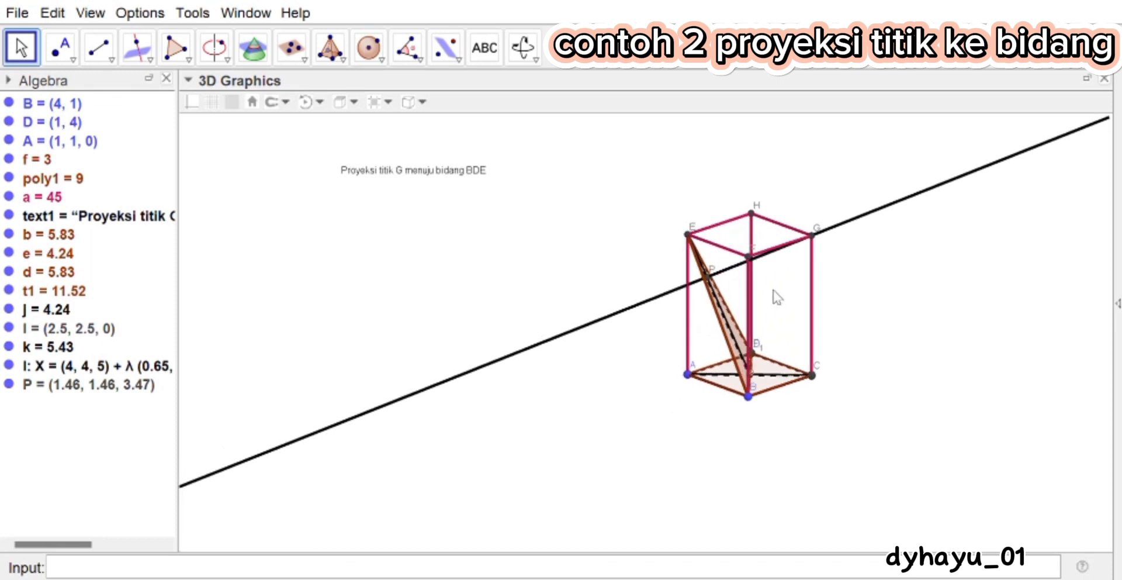
pyautogui.click(407, 47)
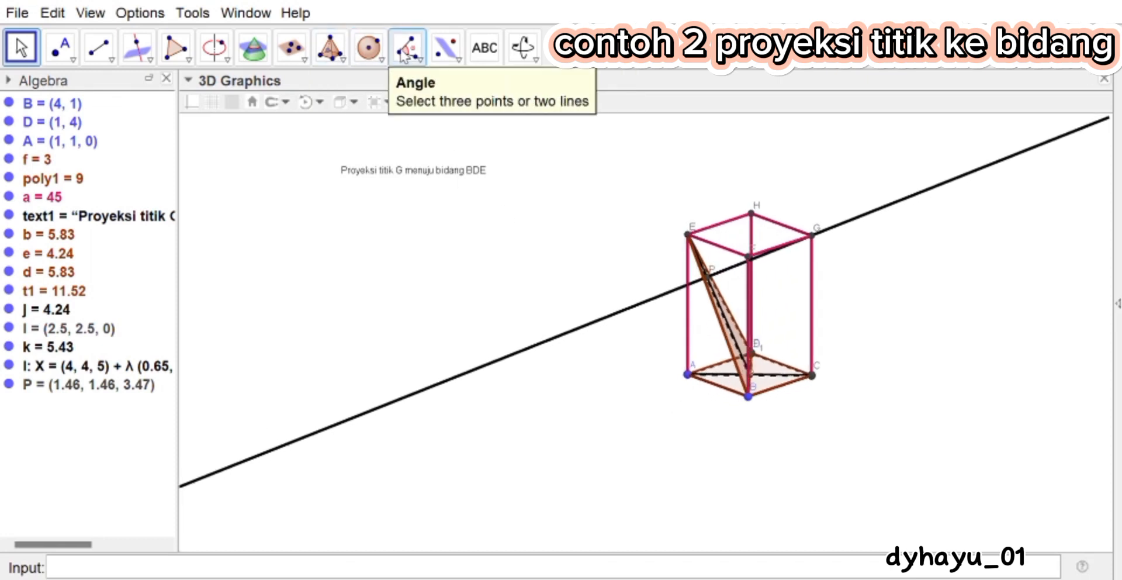
pyautogui.click(736, 268)
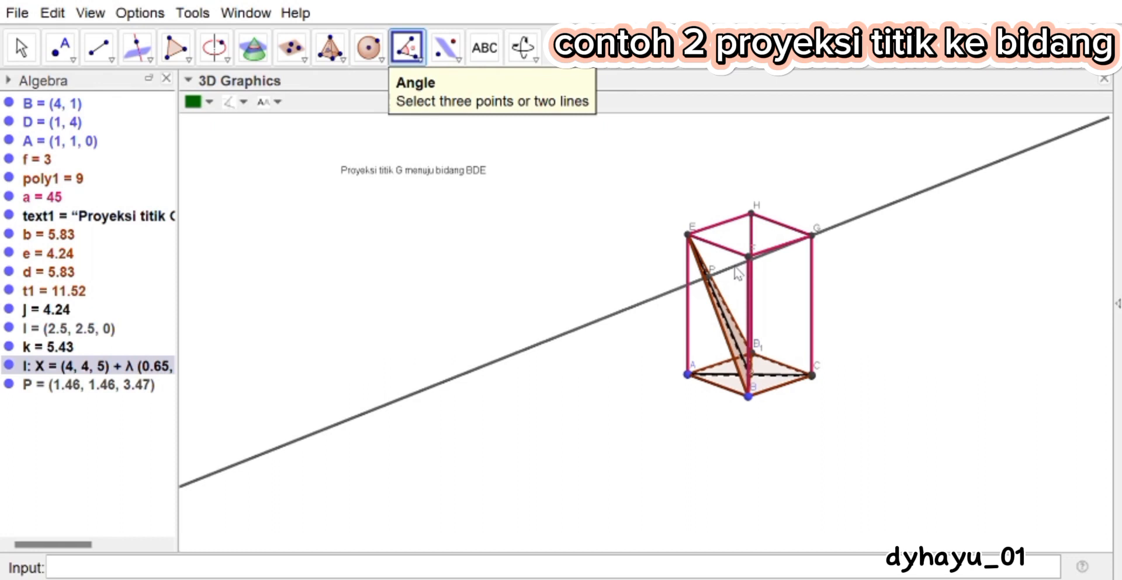
pyautogui.click(726, 318)
pyautogui.press('Escape')
pyautogui.moveTo(709, 301); pyautogui.dragTo(654, 342)
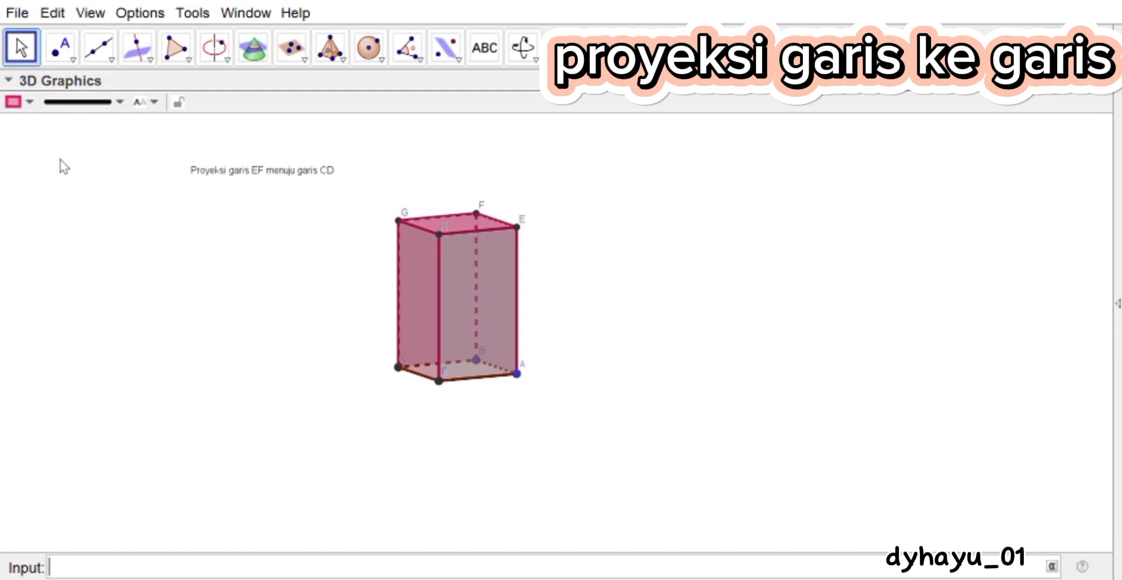
# Step: Make the filled top and side faces of the prism in the line-to-line example fully transparent, leaving its edges
pyautogui.moveTo(62, 166); pyautogui.dragTo(1, 174)
pyautogui.moveTo(217, 257); pyautogui.dragTo(351, 266)
pyautogui.click(629, 321)
pyautogui.click(29, 103)
pyautogui.moveTo(63, 166); pyautogui.dragTo(10, 167)
pyautogui.moveTo(380, 296)
pyautogui.mouseDown()
pyautogui.moveTo(440, 298)
pyautogui.moveTo(384, 306)
pyautogui.mouseUp()
pyautogui.click(572, 345)
pyautogui.click(29, 104)
pyautogui.moveTo(62, 166); pyautogui.dragTo(11, 167)
pyautogui.moveTo(302, 278); pyautogui.dragTo(376, 282)
pyautogui.click(631, 318)
pyautogui.click(19, 108)
pyautogui.click(11, 169)
pyautogui.click(654, 225)
pyautogui.click(26, 100)
pyautogui.click(10, 167)
# Step: Draw a diagonal segment from top vertex E to base vertex D of the prism
pyautogui.moveTo(433, 292); pyautogui.dragTo(478, 341)
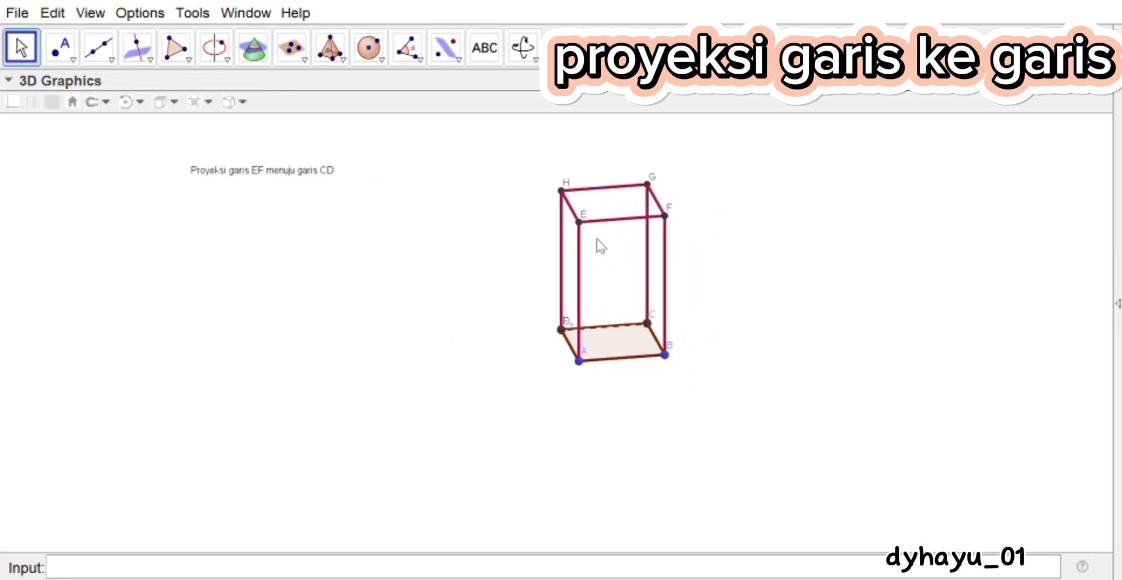
pyautogui.click(107, 51)
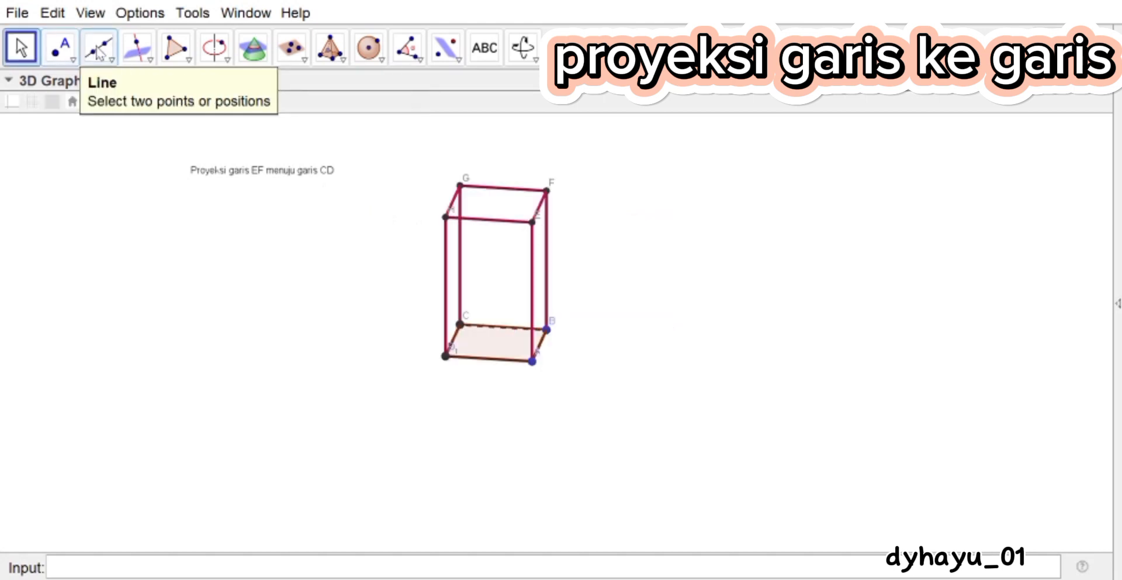
pyautogui.click(98, 51)
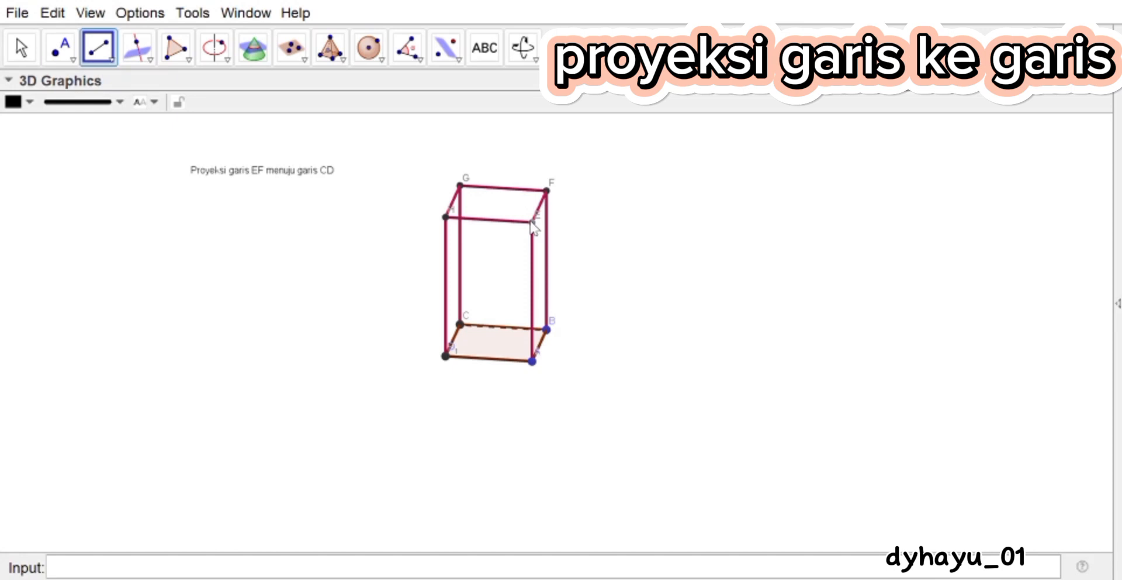
pyautogui.click(446, 355)
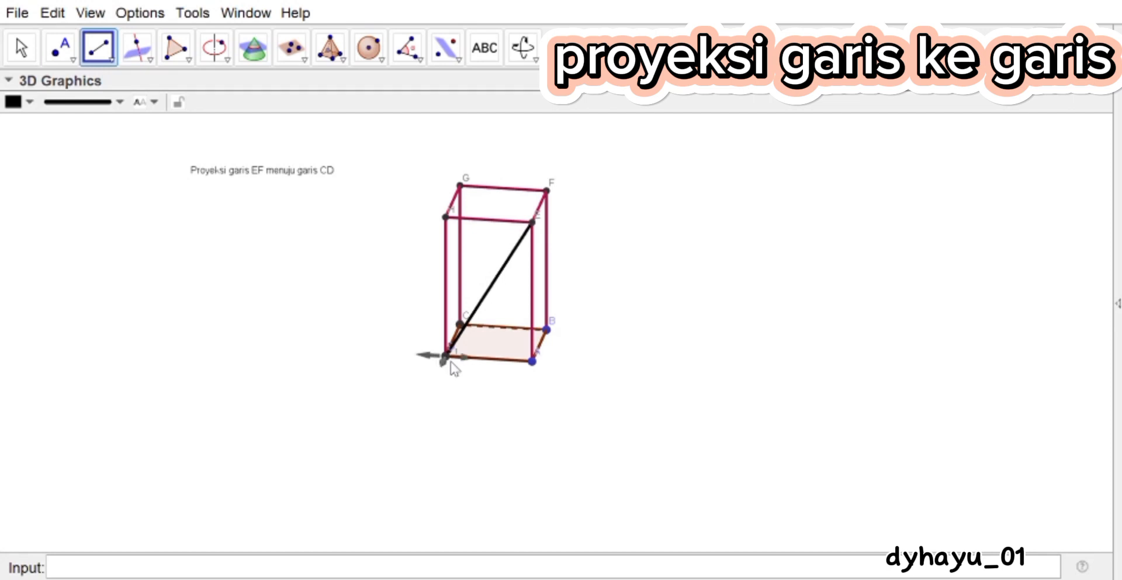
pyautogui.click(322, 215)
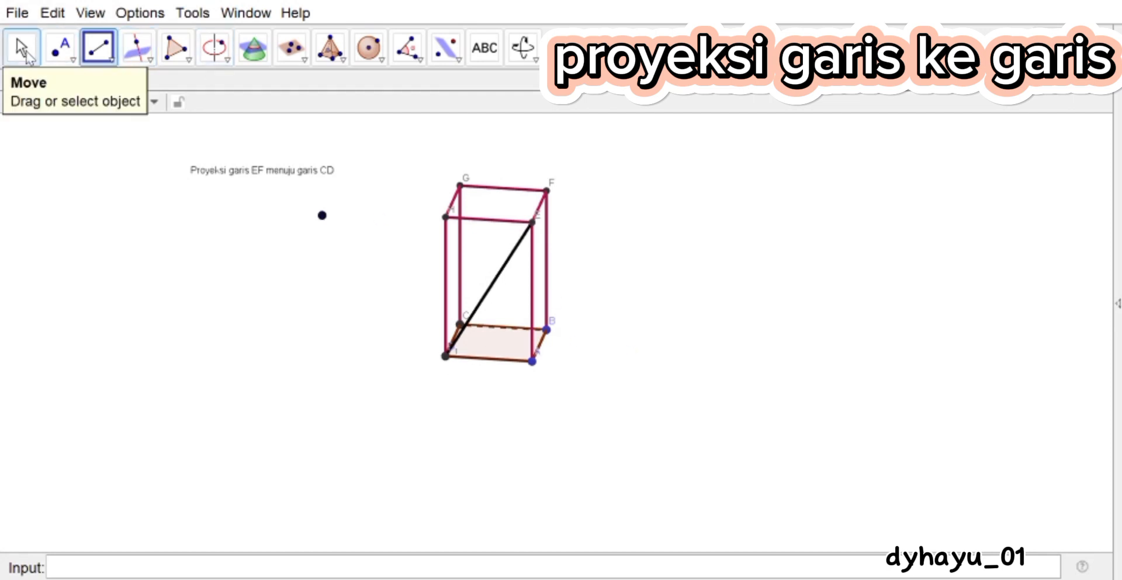
# Step: Draw a second diagonal segment from top vertex F to base vertex C
pyautogui.click(26, 52)
pyautogui.moveTo(589, 332); pyautogui.dragTo(444, 332)
pyautogui.click(97, 49)
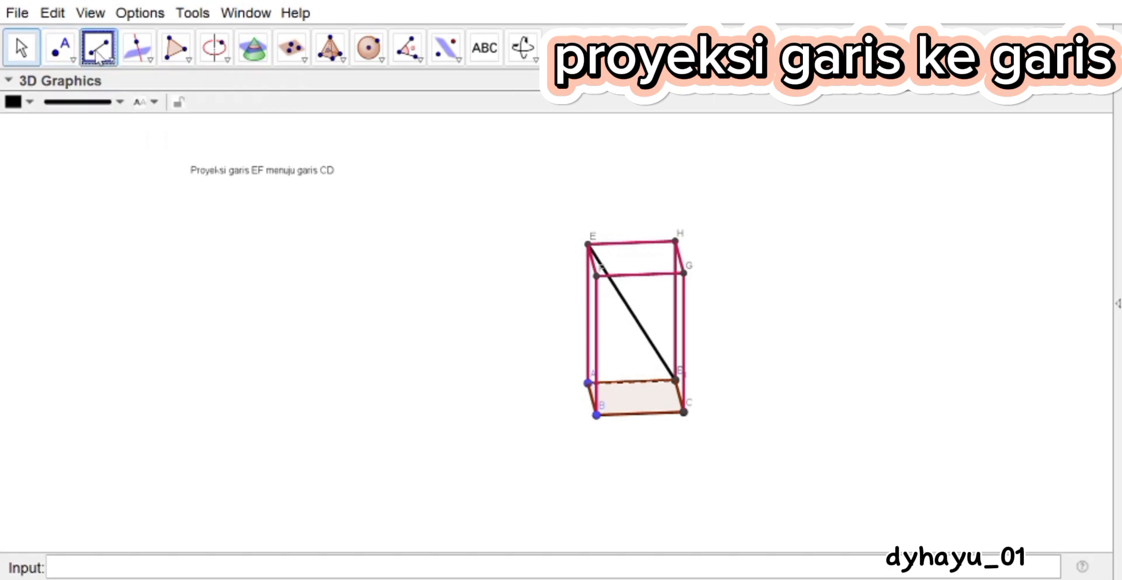
pyautogui.click(599, 279)
pyautogui.click(685, 413)
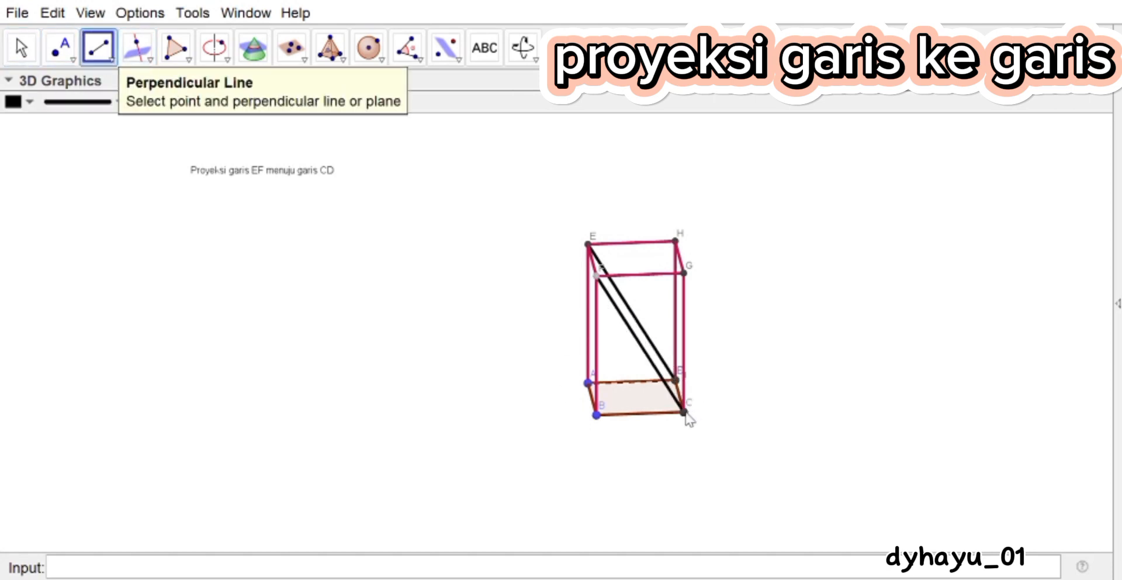
# Step: Measure the angle at C between the diagonal segment from F and base edge CD
pyautogui.click(21, 47)
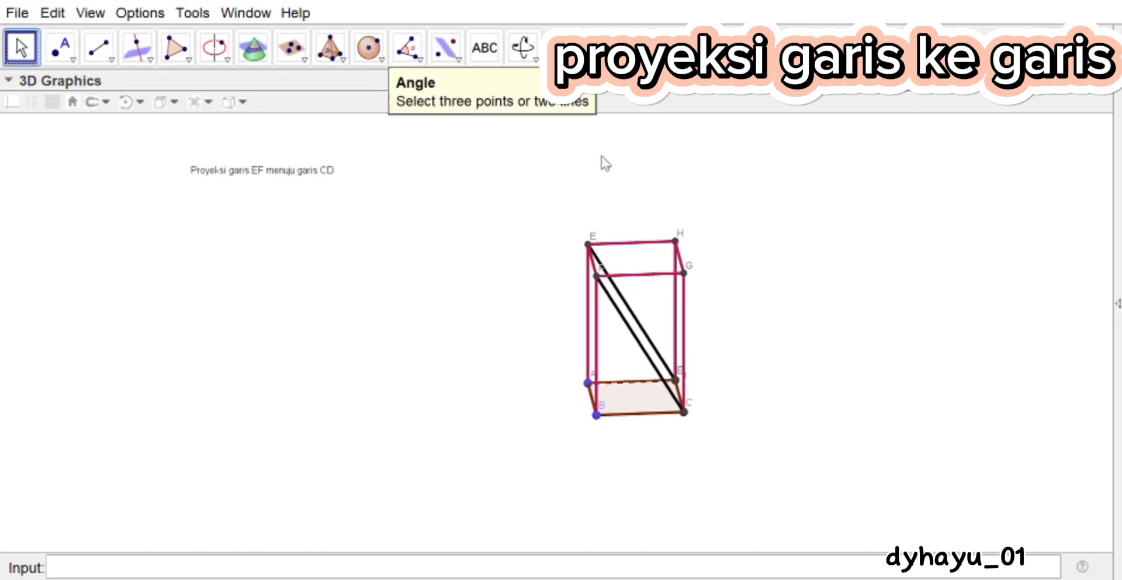
pyautogui.moveTo(601, 156); pyautogui.dragTo(553, 150)
pyautogui.click(407, 48)
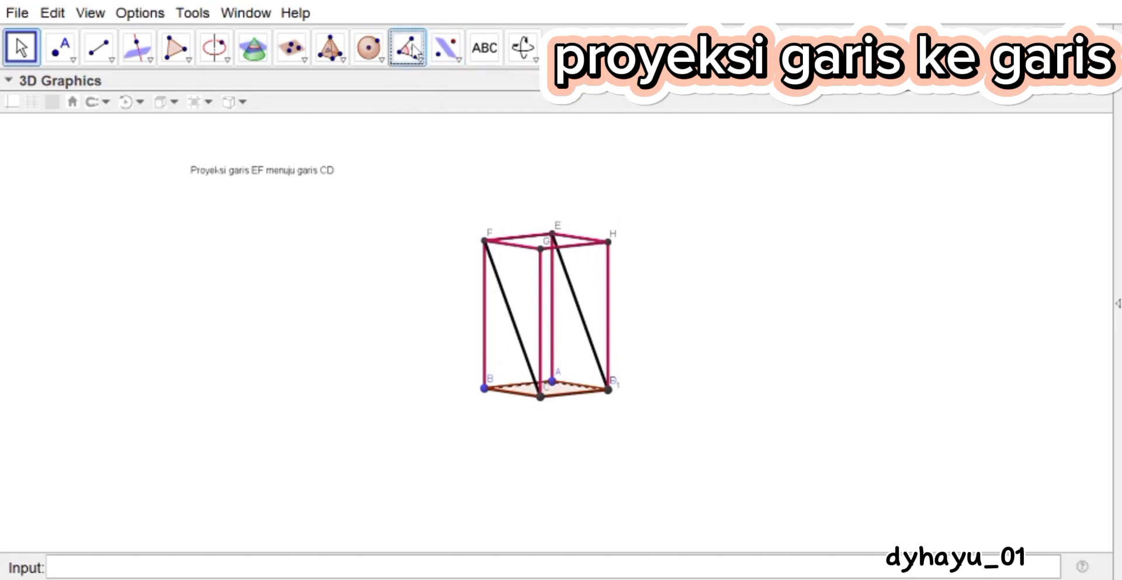
pyautogui.click(510, 313)
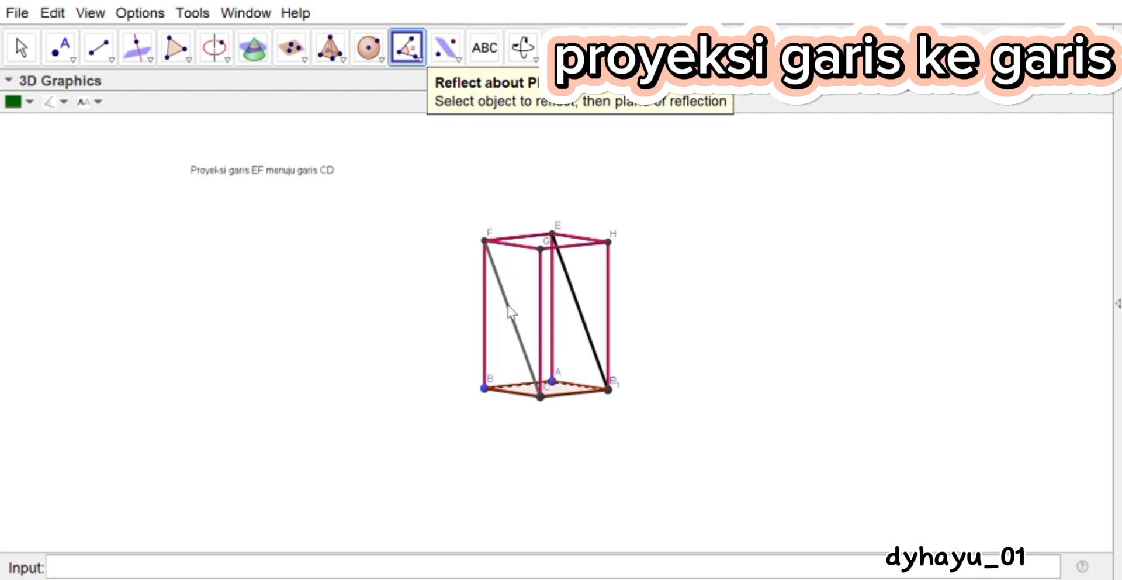
pyautogui.click(554, 397)
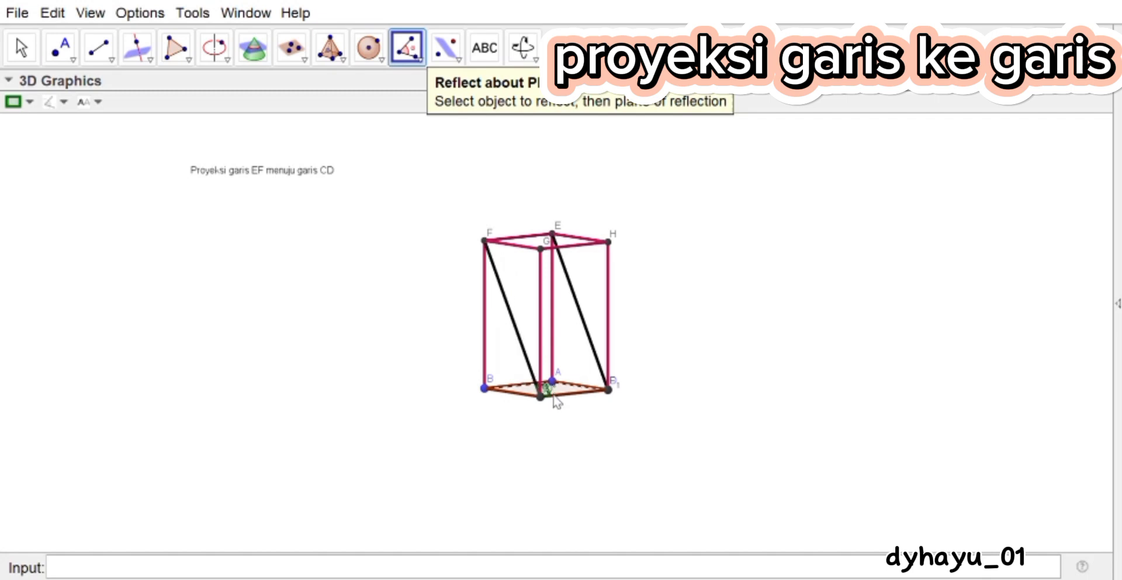
pyautogui.click(625, 416)
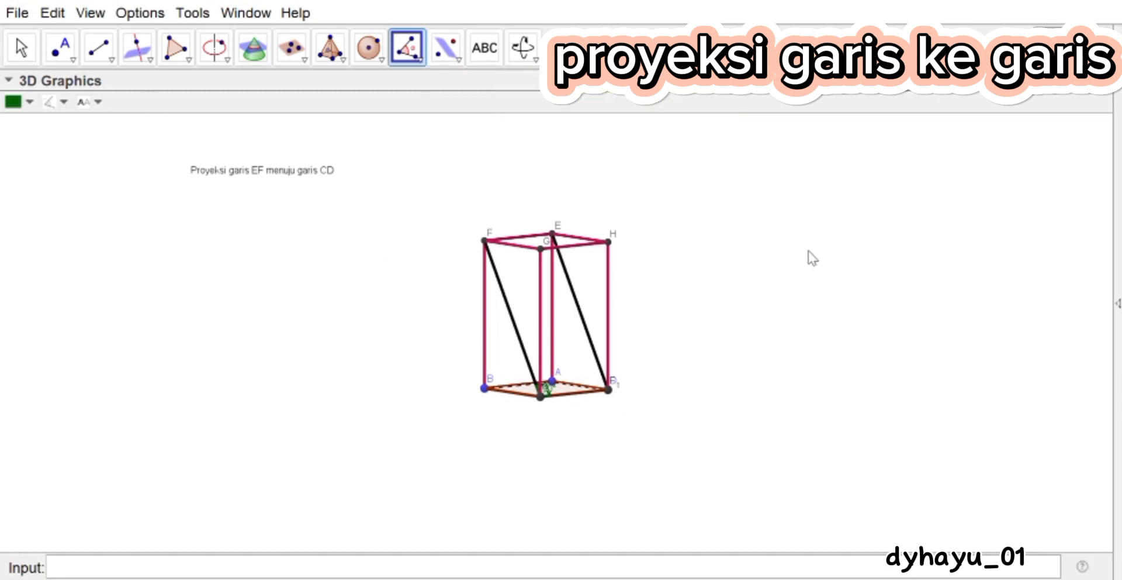
# Step: Measure the angle at D between the diagonal segment from E and base edge CD
pyautogui.press('Escape')
pyautogui.moveTo(754, 294); pyautogui.dragTo(572, 316)
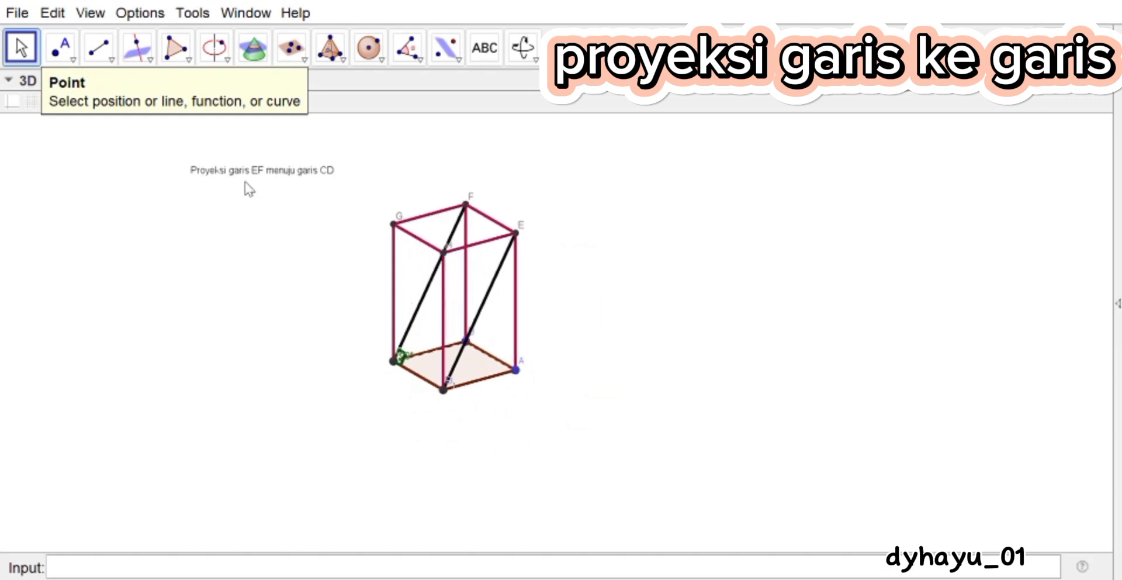
pyautogui.click(399, 56)
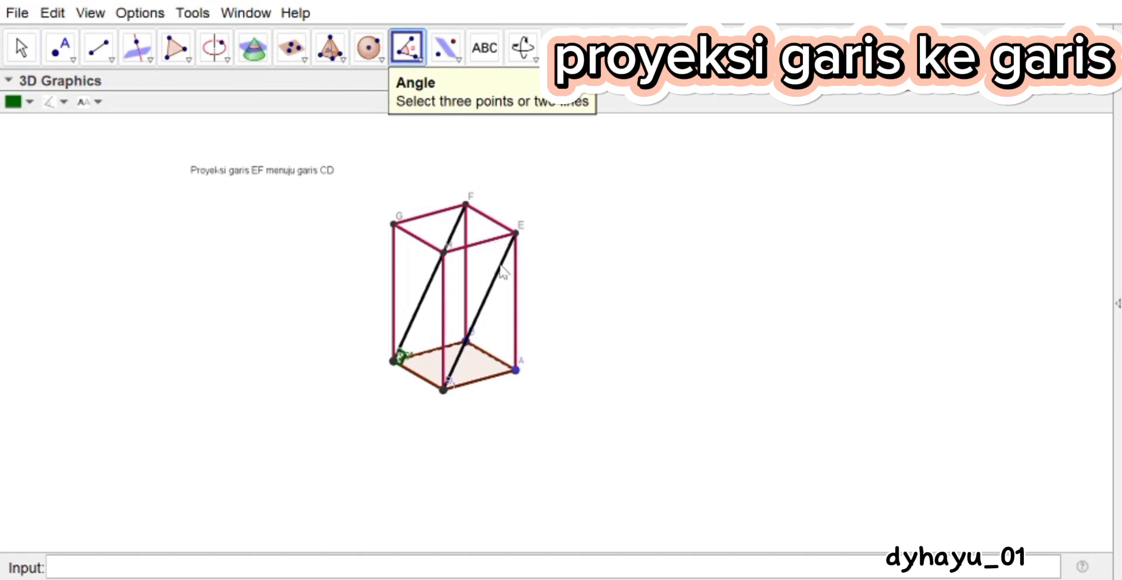
pyautogui.click(419, 378)
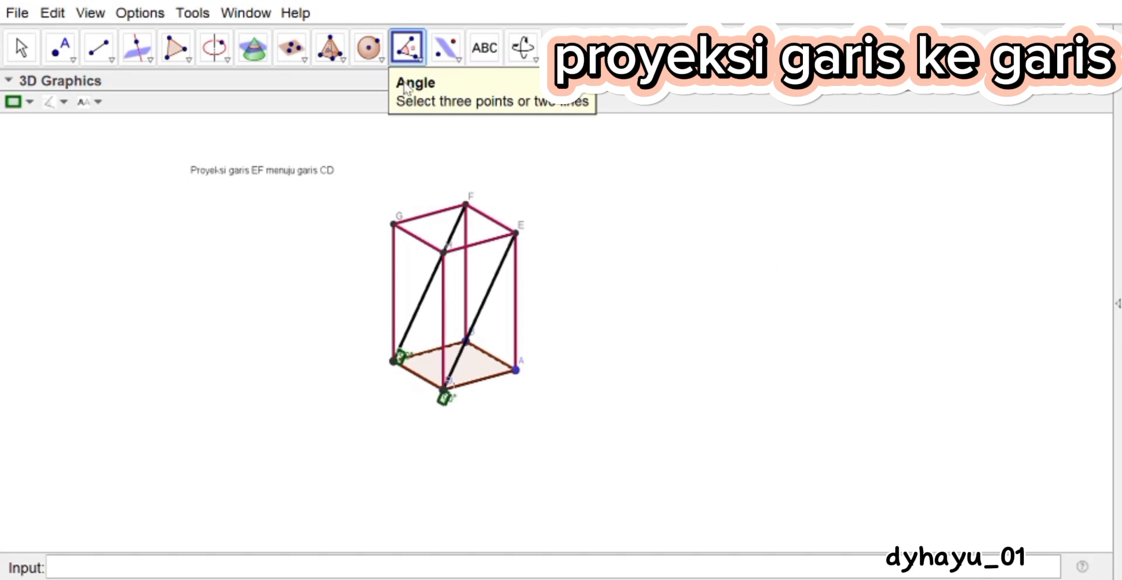
pyautogui.click(23, 48)
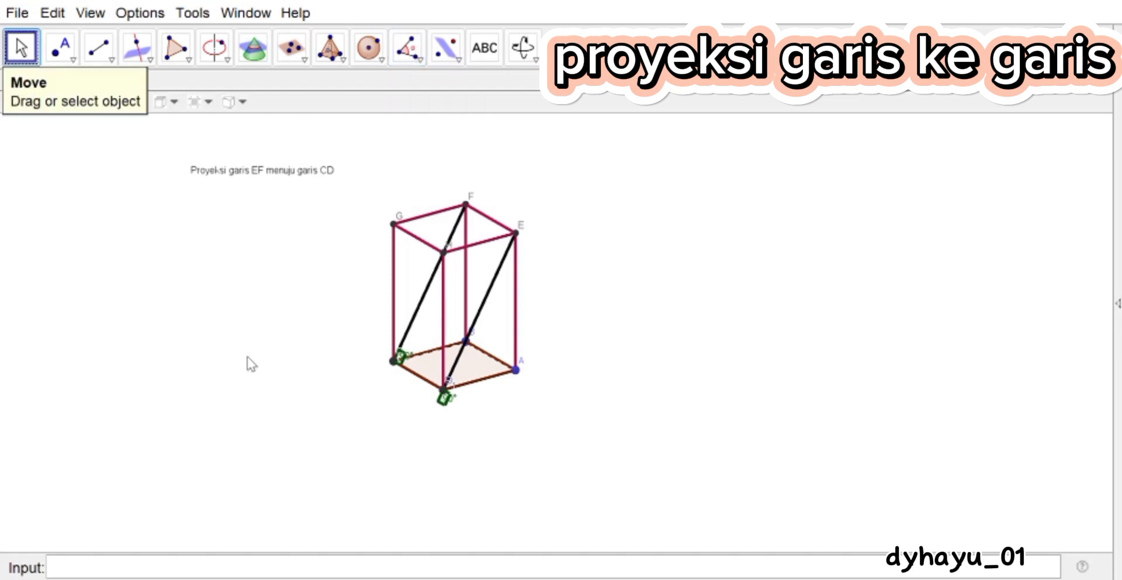
pyautogui.moveTo(251, 358); pyautogui.dragTo(306, 349)
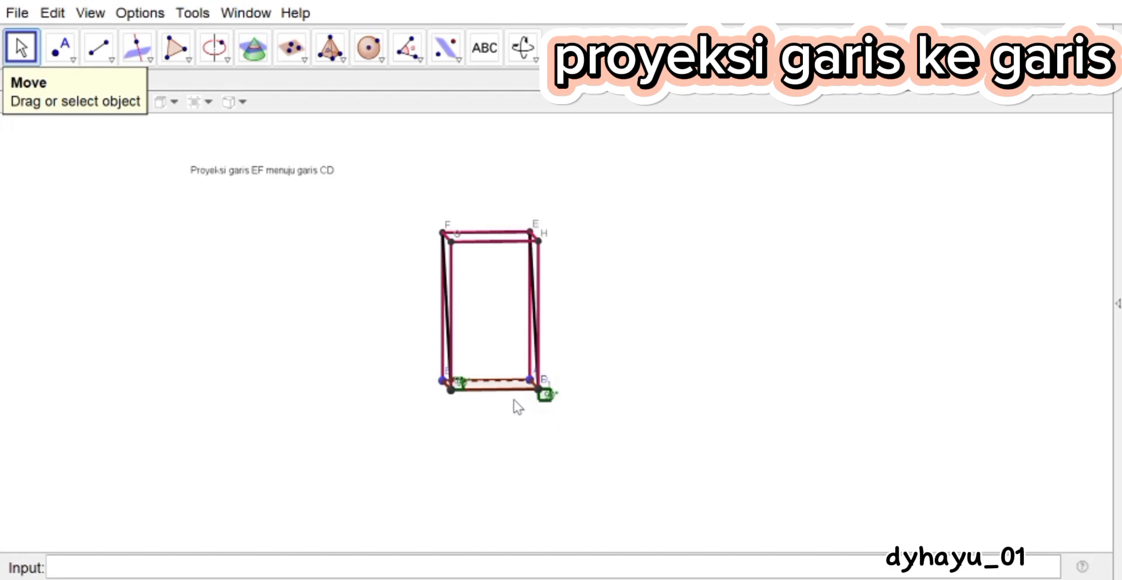
pyautogui.moveTo(420, 408)
pyautogui.mouseDown()
pyautogui.moveTo(466, 401)
pyautogui.moveTo(458, 419)
pyautogui.moveTo(425, 409)
pyautogui.moveTo(441, 430)
pyautogui.mouseUp()
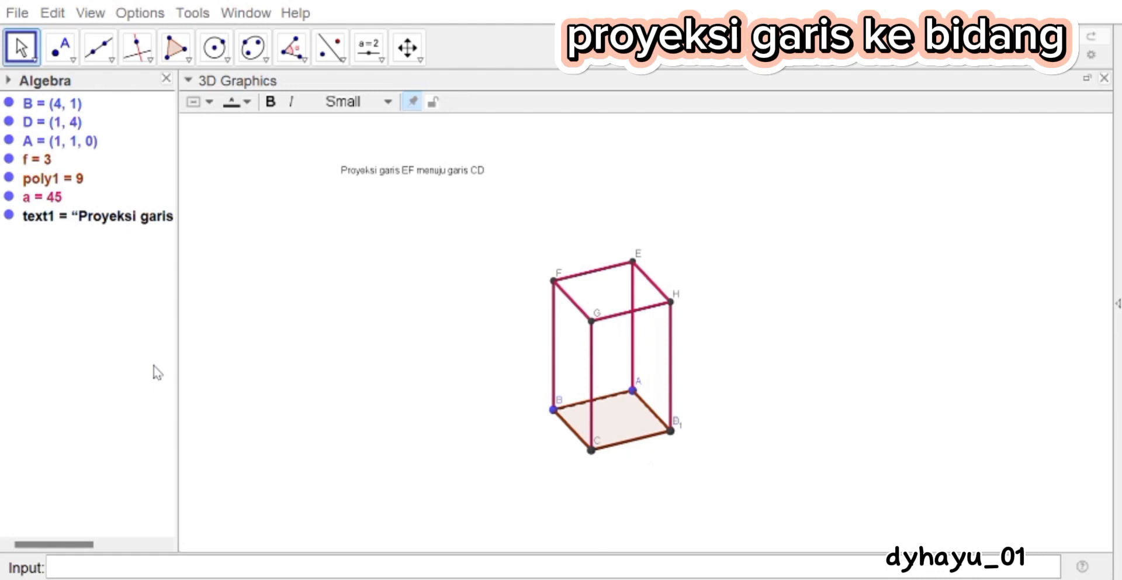
# Step: Change the caption above the prism to "Proyeksi garis EF menuju bidang ABCD"
pyautogui.click(532, 269)
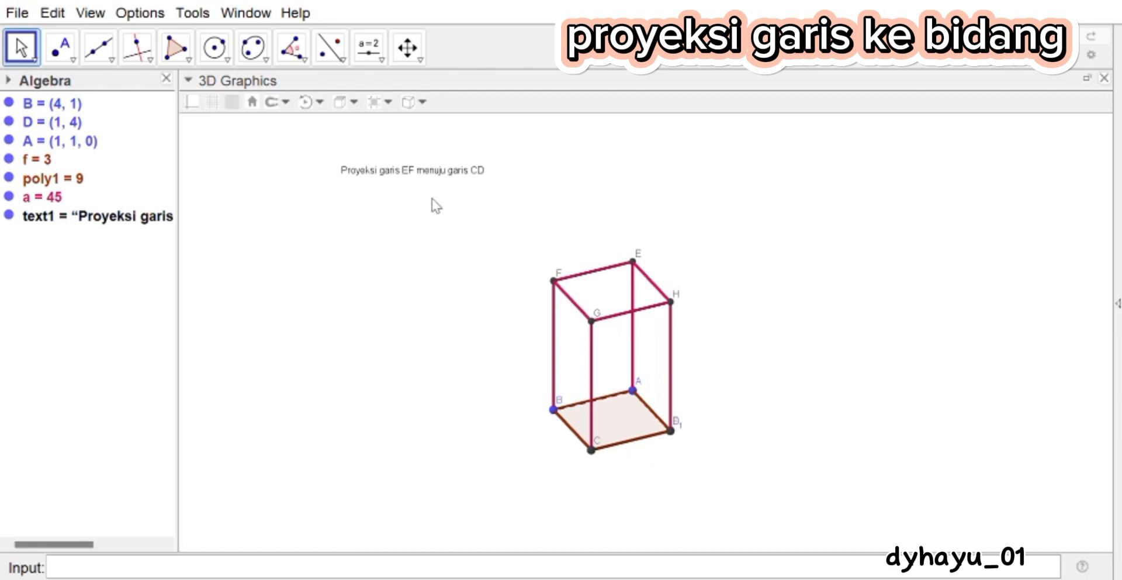
pyautogui.click(444, 171)
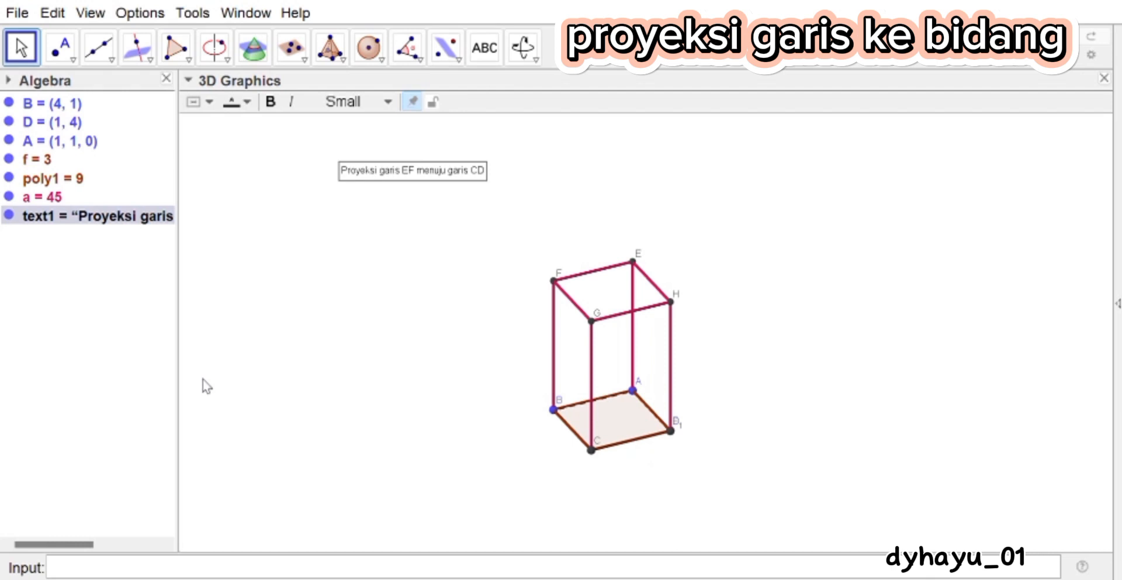
pyautogui.click(205, 377)
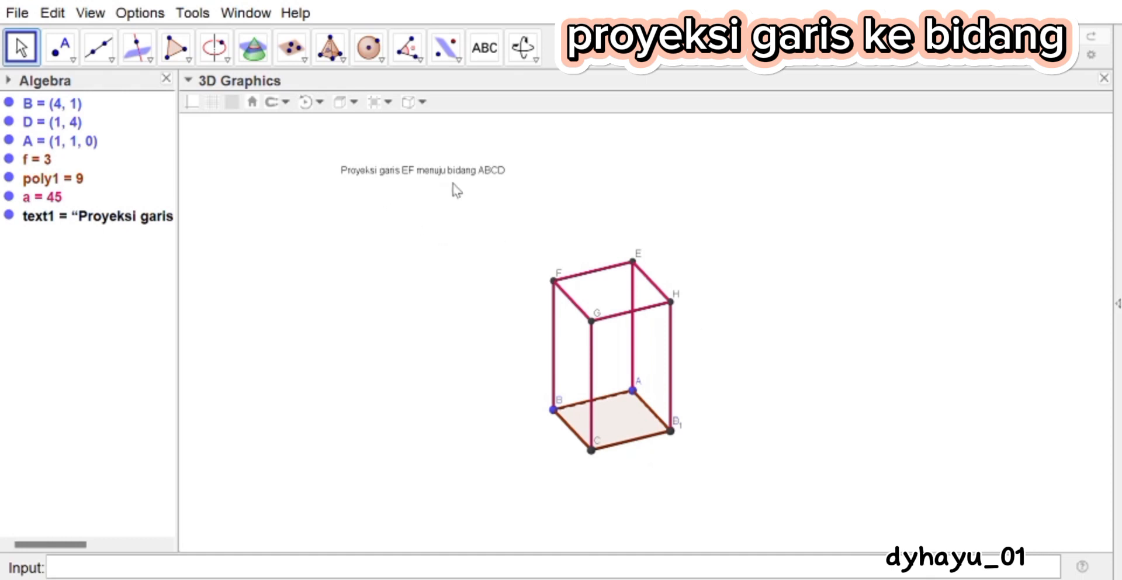
# Step: Measure the angle at A between vertical edge AE and base edge AB of the prism
pyautogui.moveTo(496, 281); pyautogui.dragTo(516, 271)
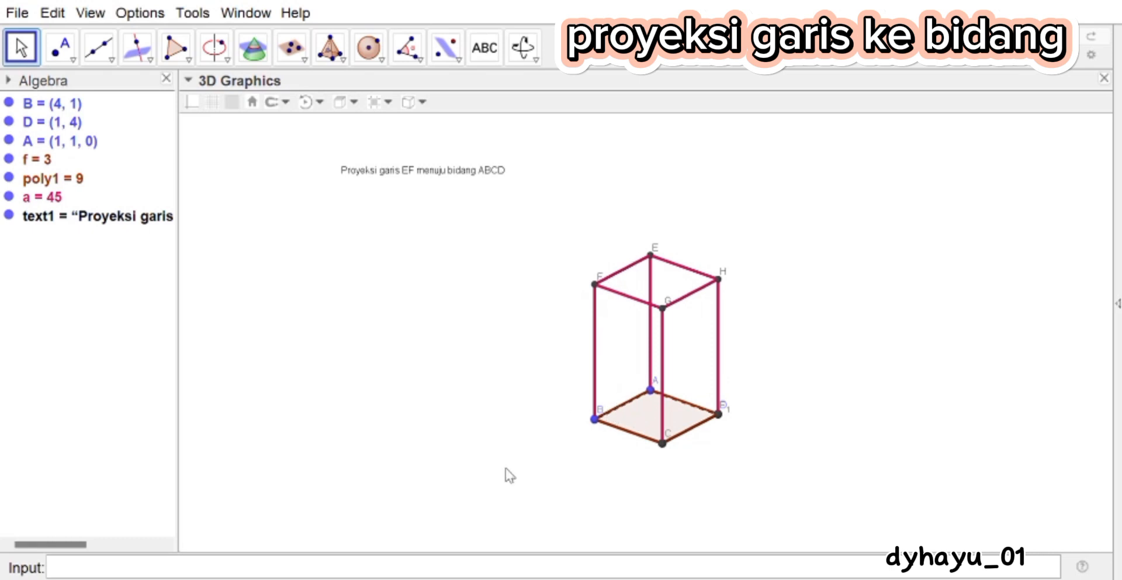
pyautogui.moveTo(508, 468); pyautogui.dragTo(578, 468)
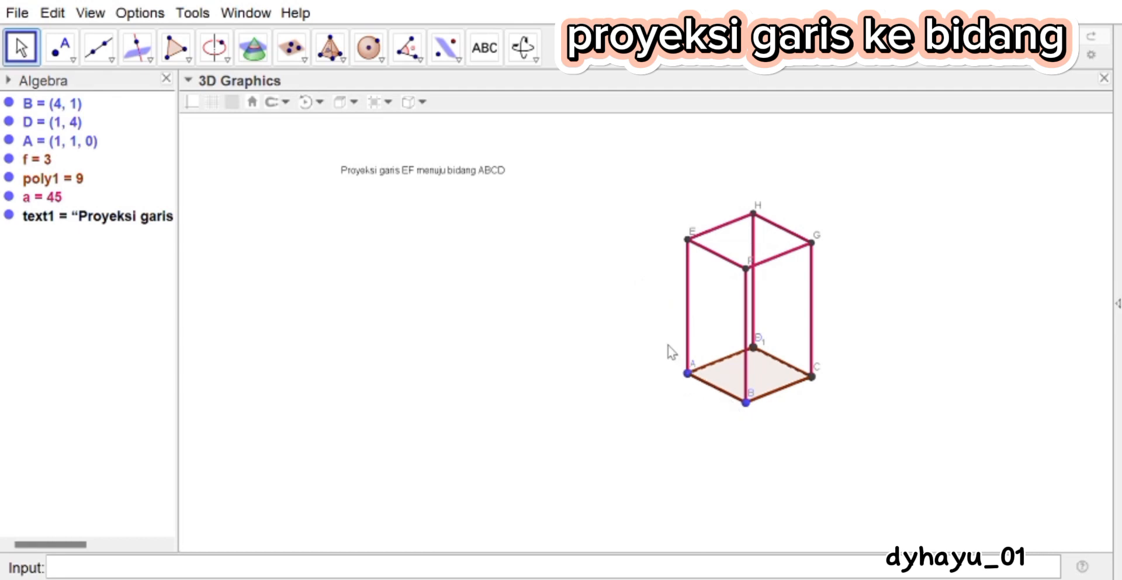
pyautogui.click(397, 53)
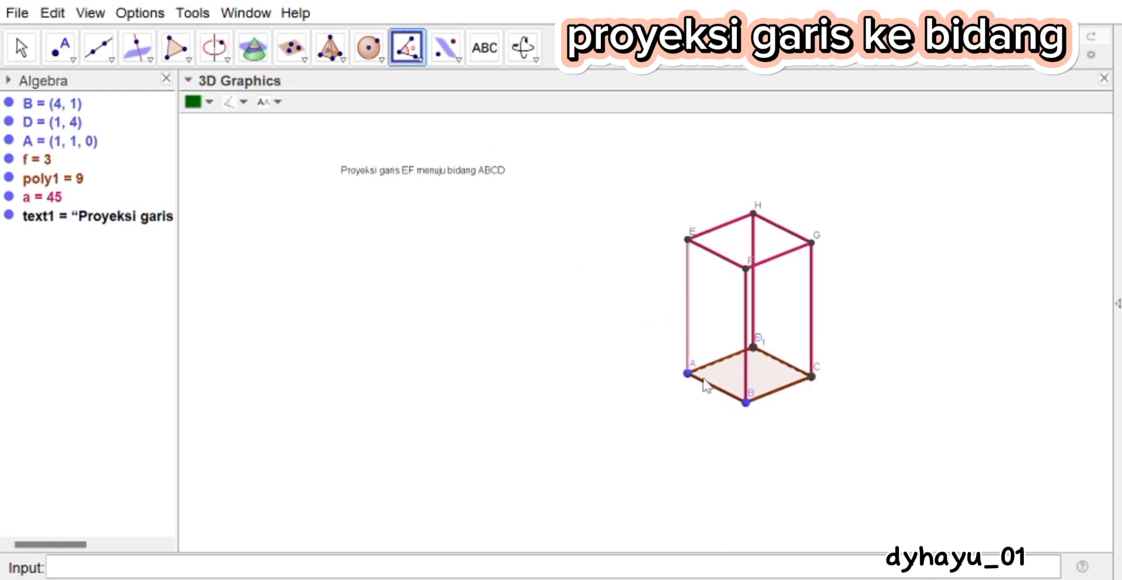
pyautogui.click(703, 379)
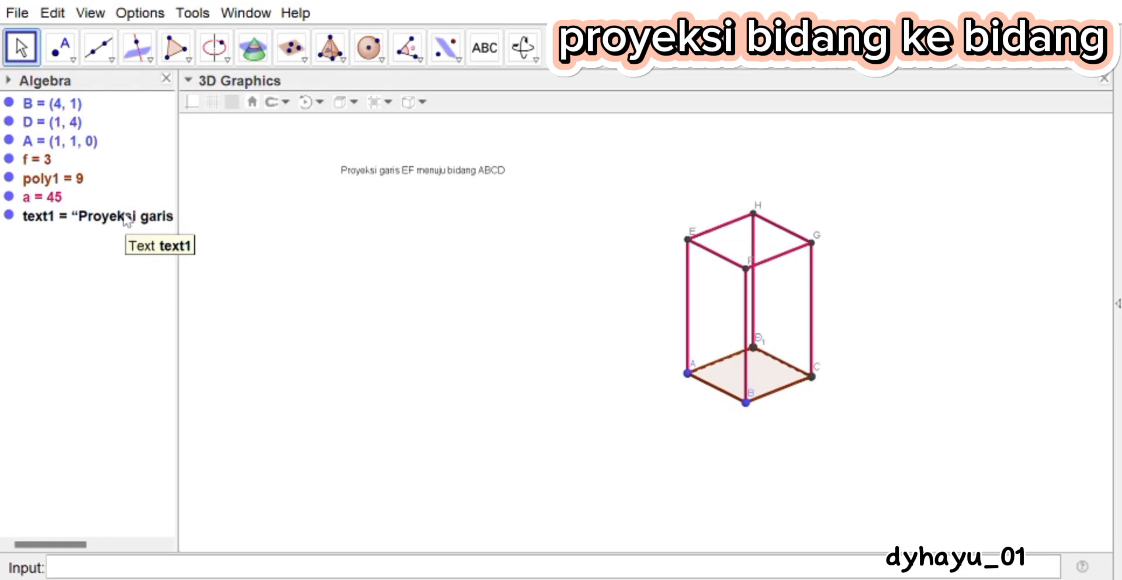
# Step: Change the caption to "Proyeksi garis EFGH menuju bidang ABCD" for the plane-to-plane example
pyautogui.click(128, 222)
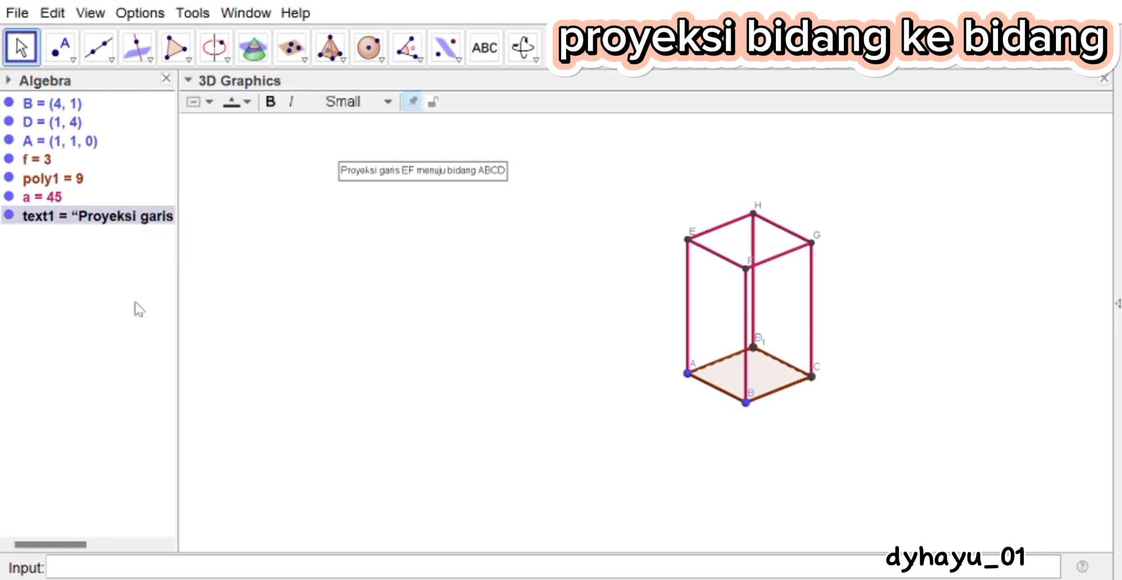
pyautogui.click(165, 372)
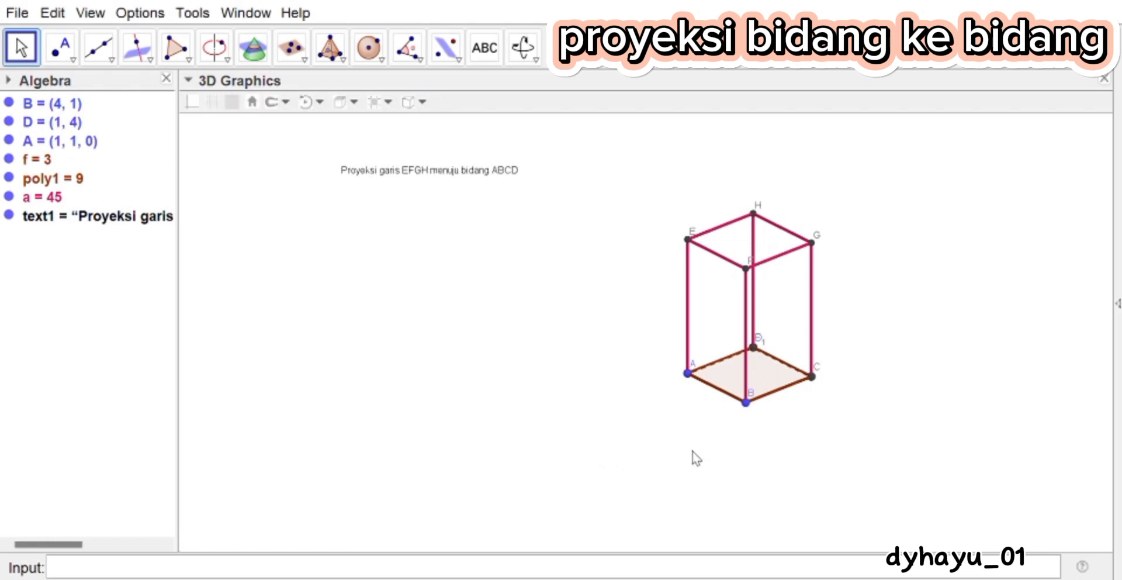
# Step: Measure the angles that vertical edges BF and CG make with base edge BC
pyautogui.moveTo(676, 451); pyautogui.dragTo(653, 448)
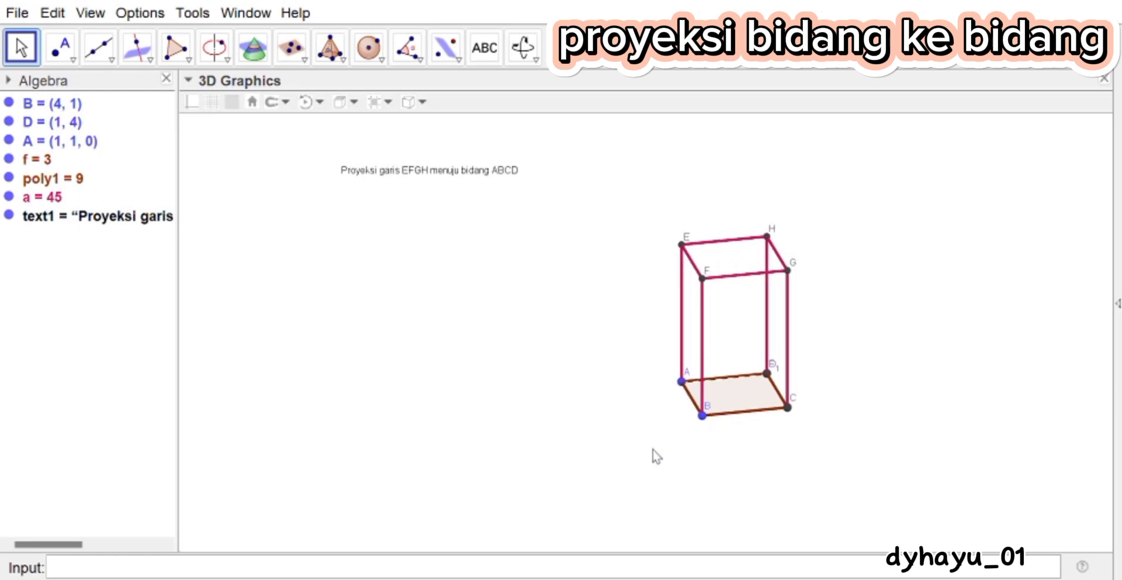
pyautogui.moveTo(653, 449); pyautogui.dragTo(653, 457)
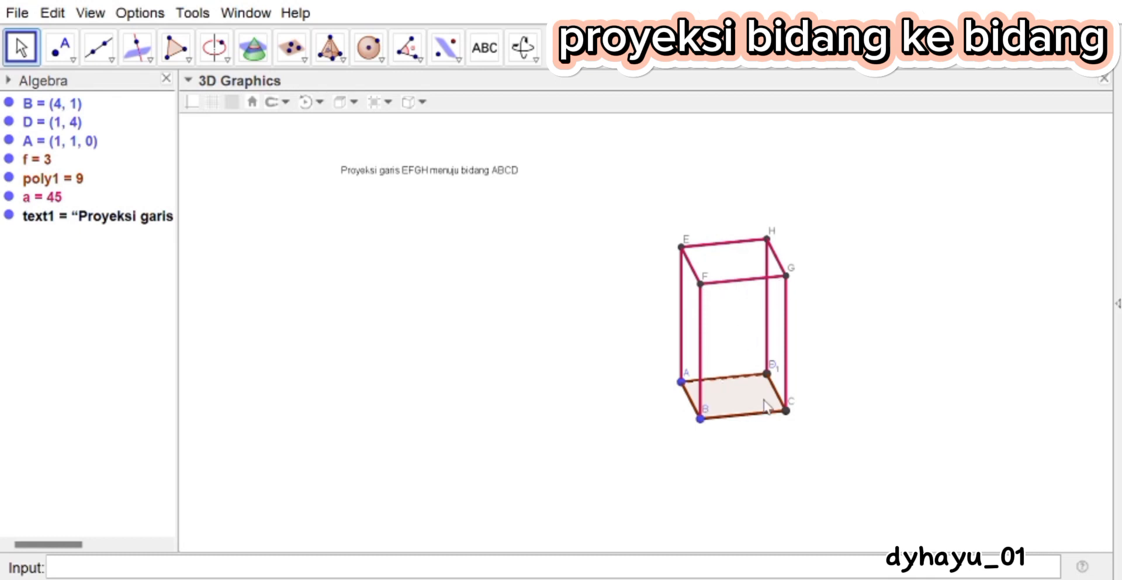
pyautogui.click(701, 346)
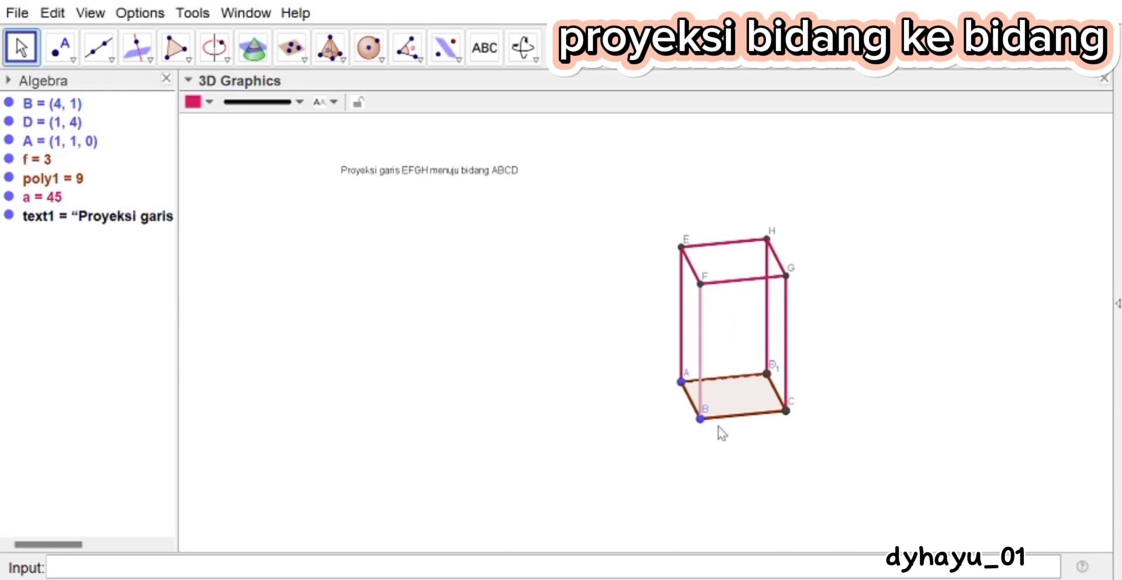
pyautogui.click(408, 48)
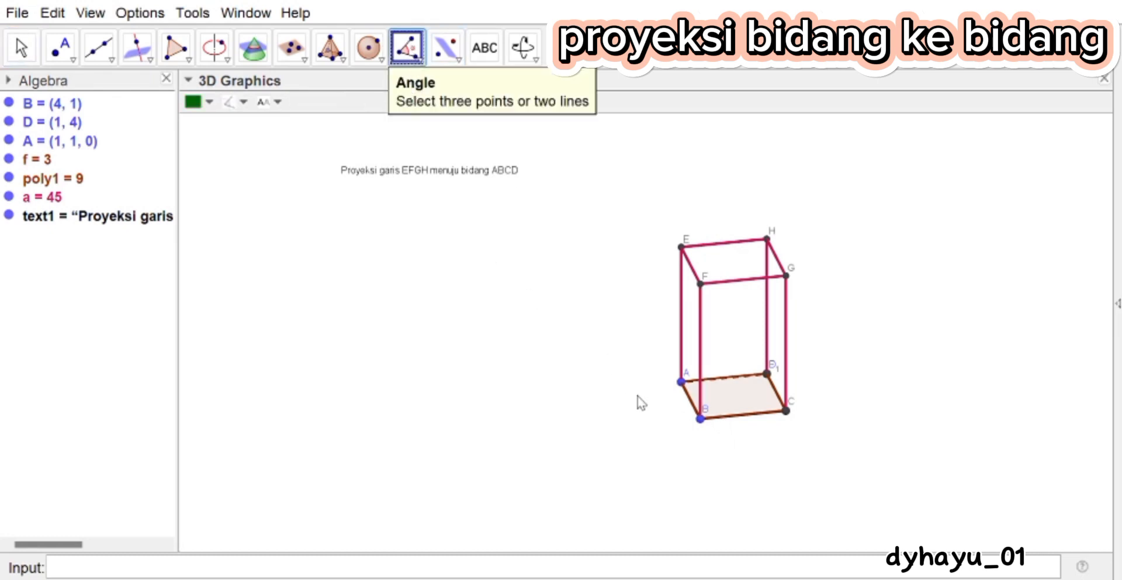
pyautogui.click(701, 356)
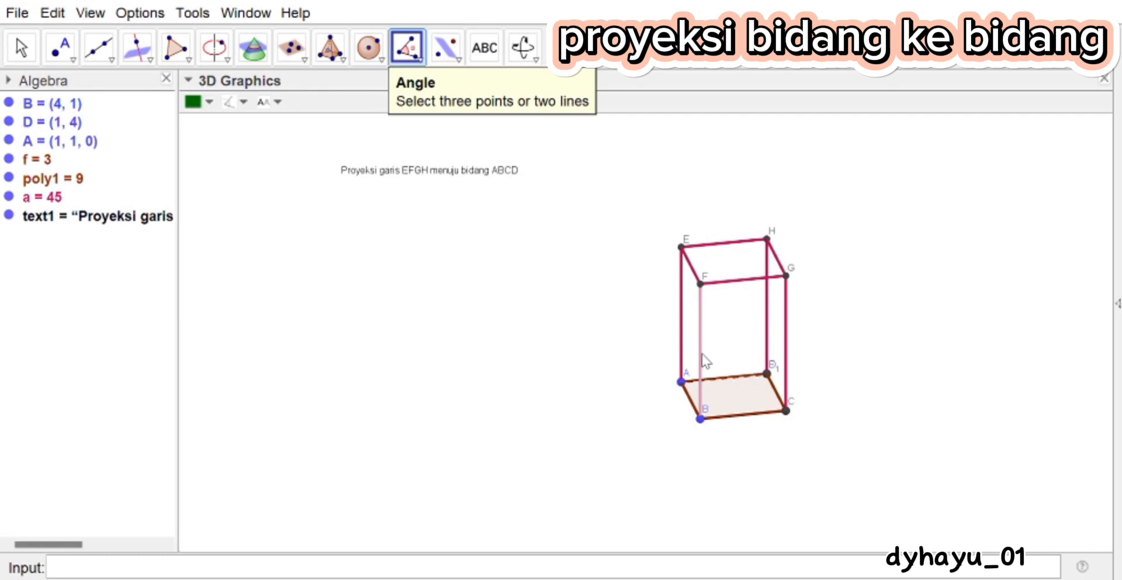
pyautogui.click(728, 416)
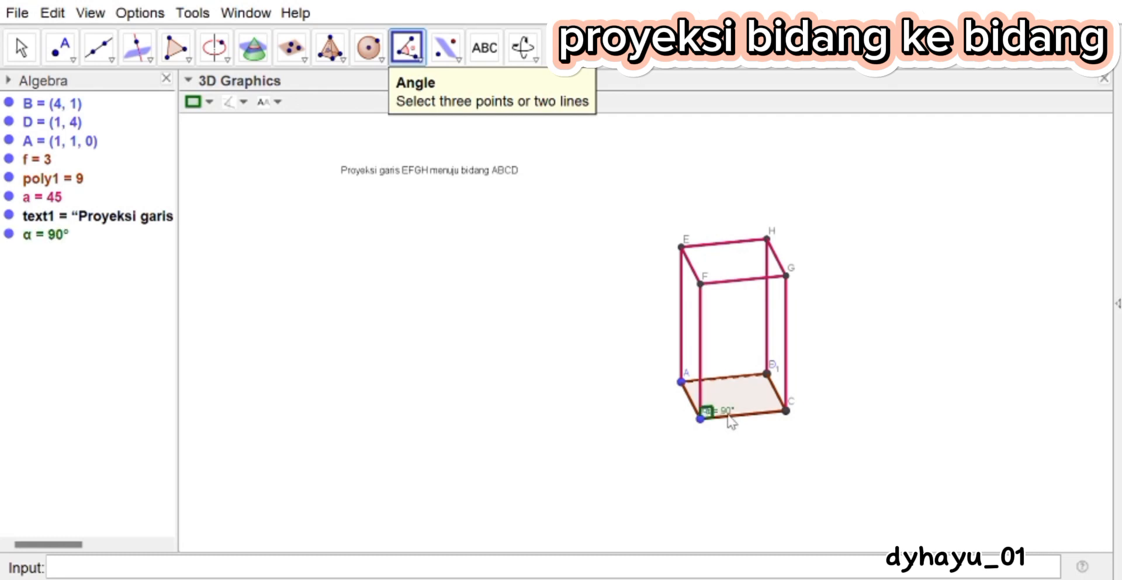
pyautogui.click(787, 310)
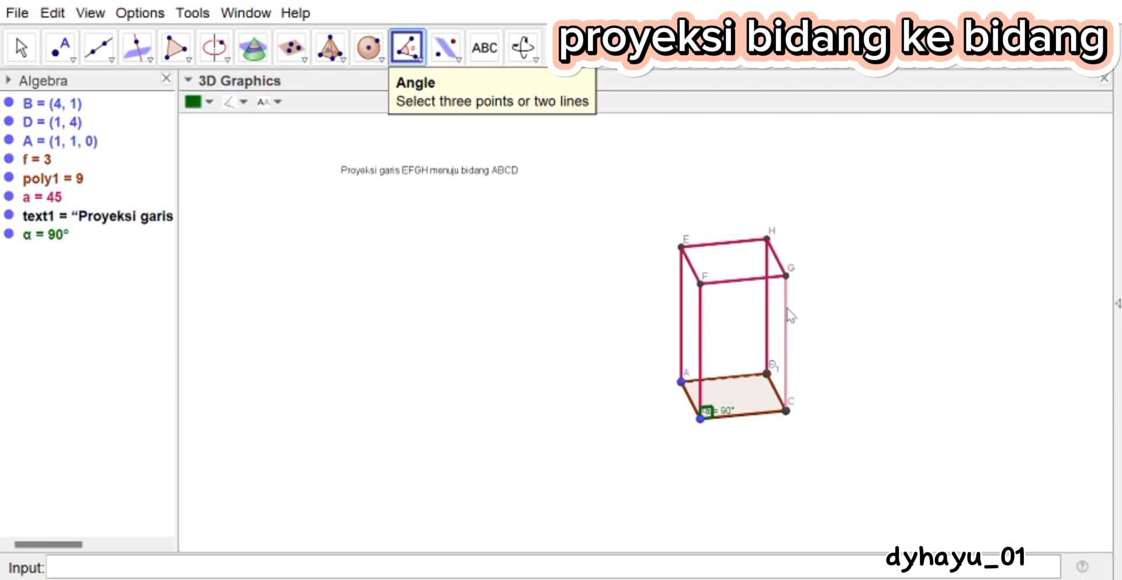
pyautogui.click(758, 417)
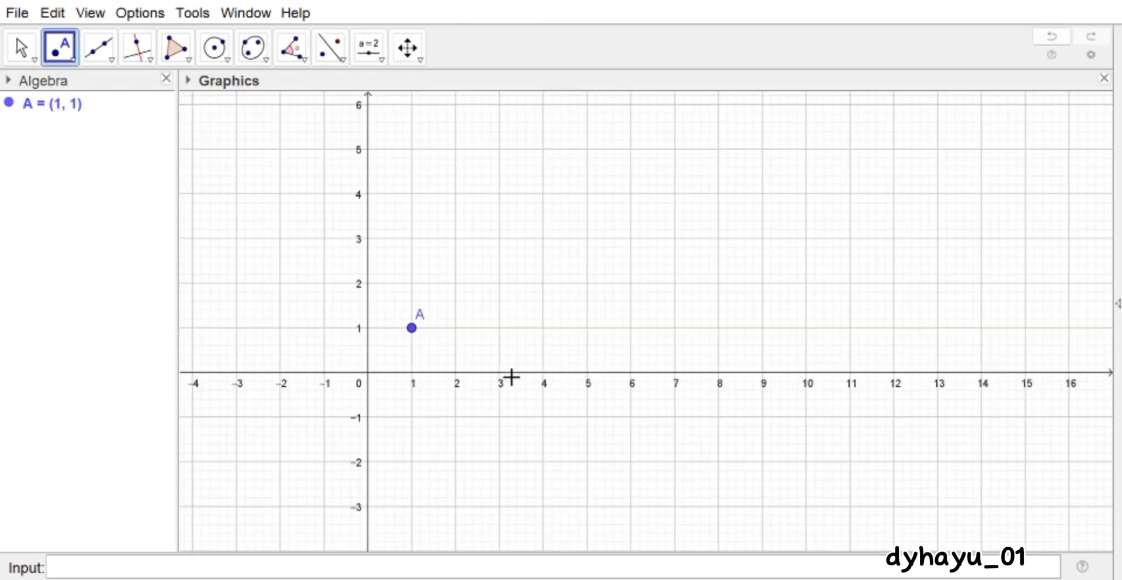
# Step: Place points B at (4, 1), C at (4, 4) and D at (1, 4) to complete the square's corners with A
pyautogui.click(544, 327)
pyautogui.click(544, 194)
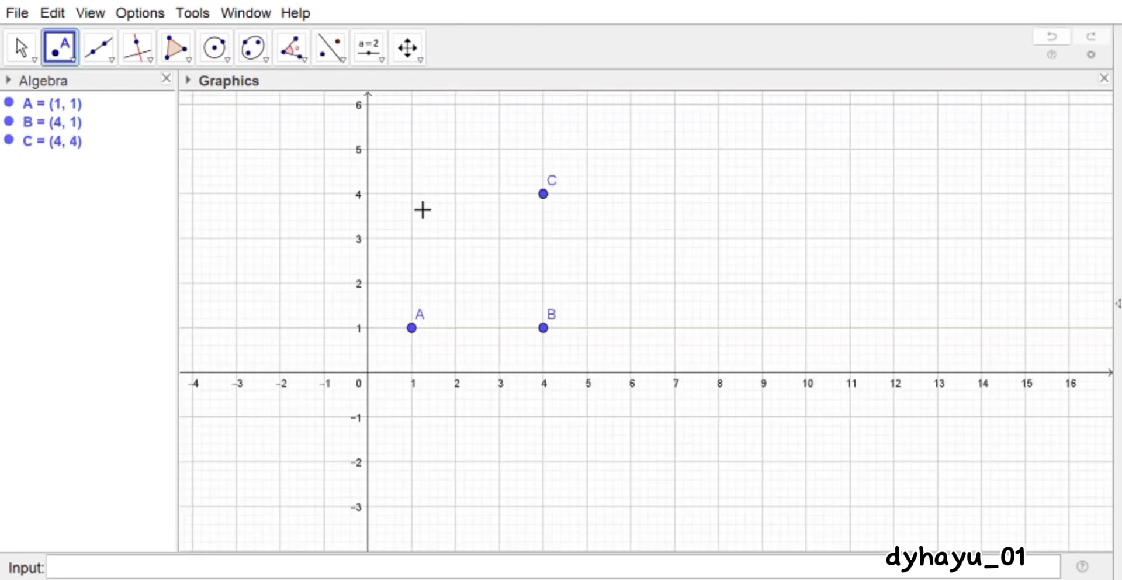
pyautogui.click(412, 194)
# Step: Draw a closed polygon through corner points A, B, C and D to form the square base
pyautogui.click(175, 46)
pyautogui.click(411, 328)
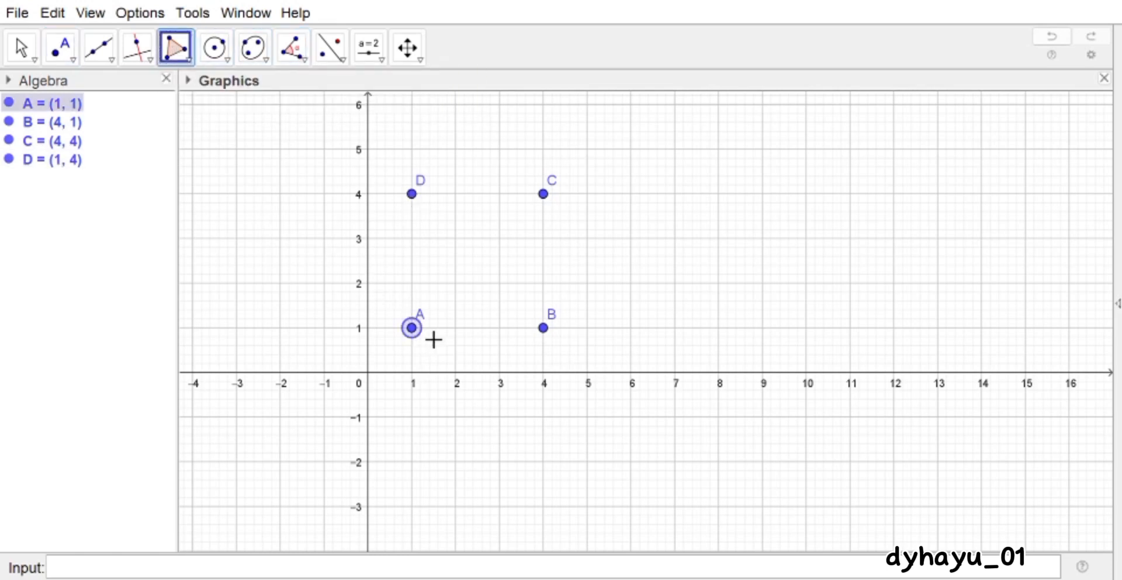
pyautogui.moveTo(550, 281); pyautogui.dragTo(551, 337)
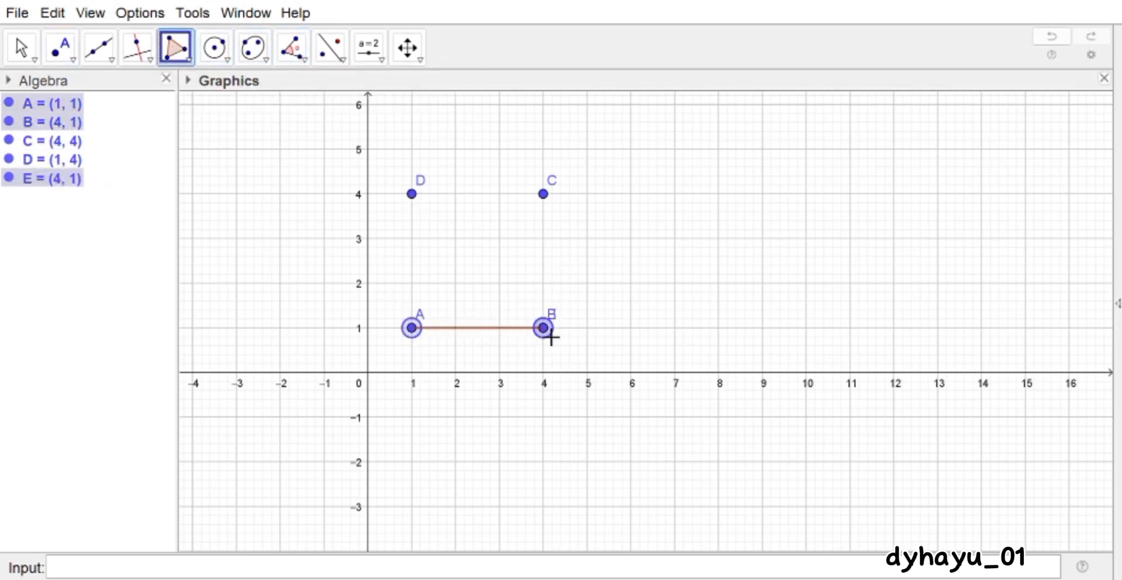
pyautogui.click(544, 194)
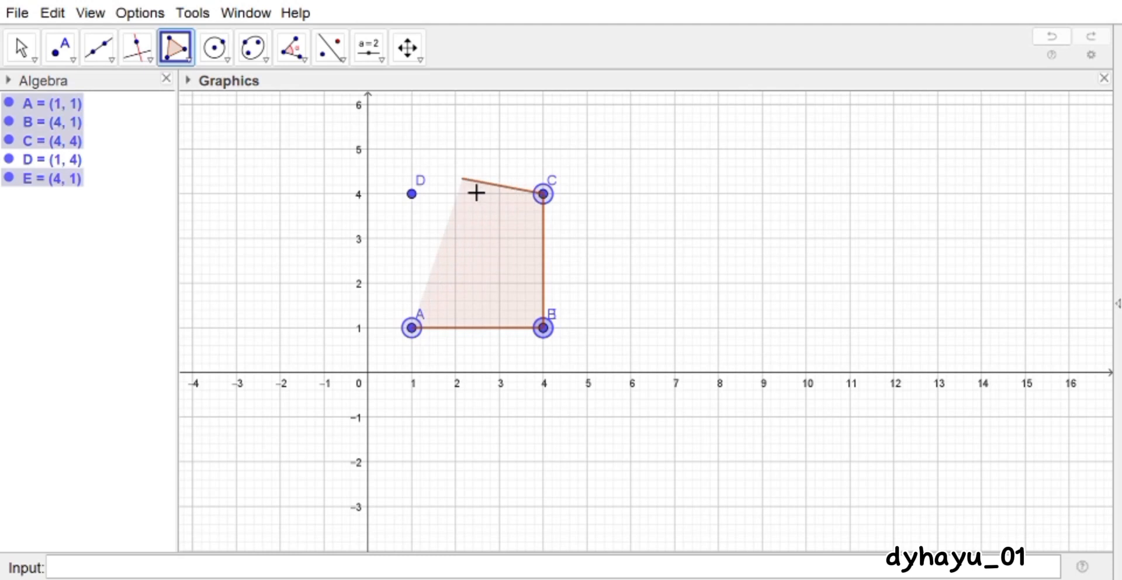
pyautogui.click(425, 209)
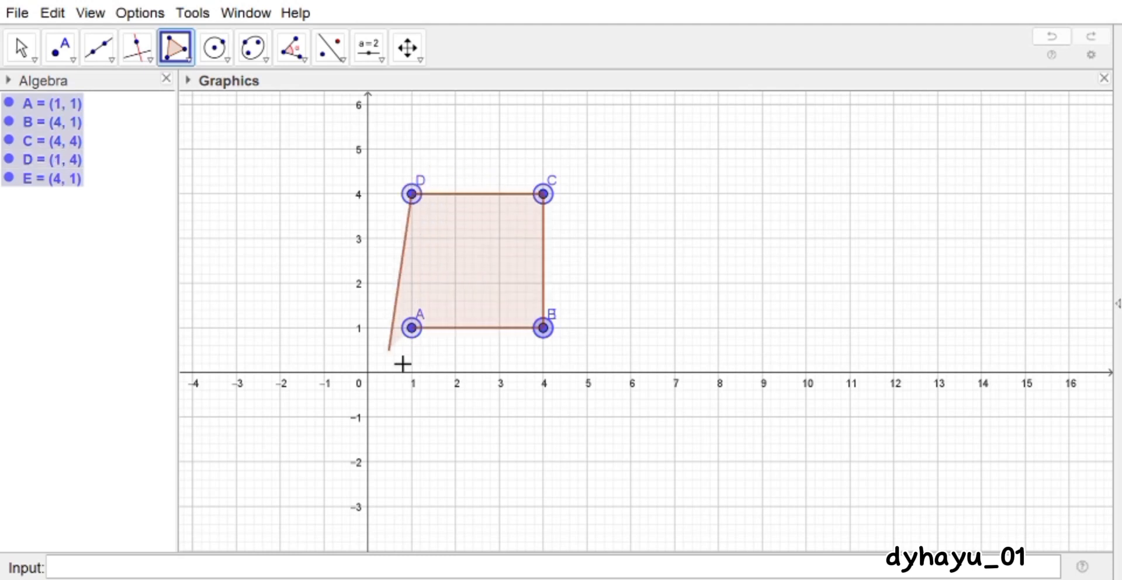
pyautogui.click(411, 327)
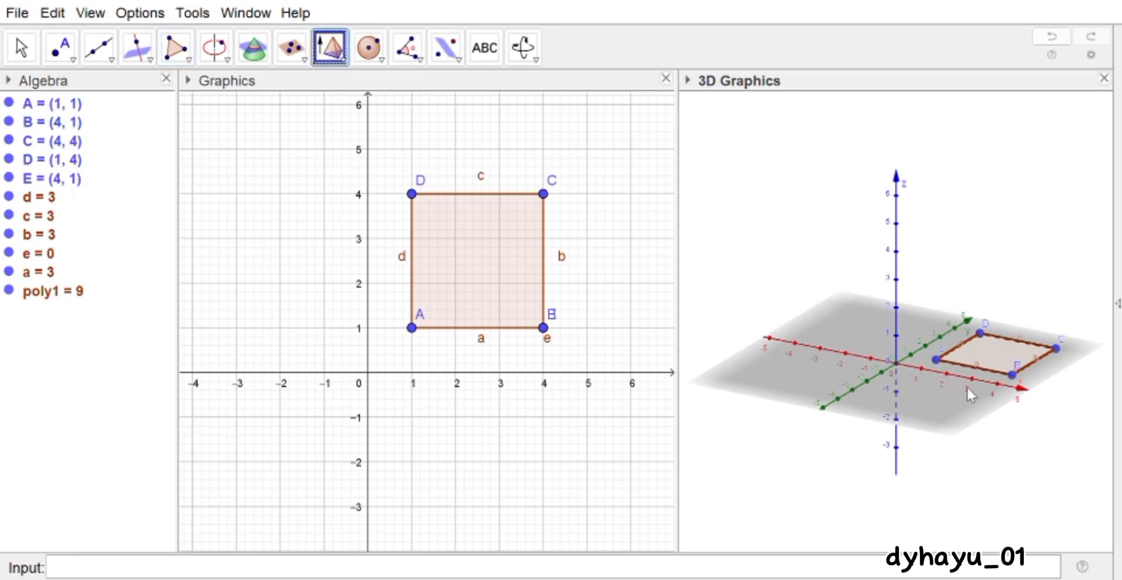
# Step: Extrude square base ABCD into a pyramid 5 units high
pyautogui.click(974, 352)
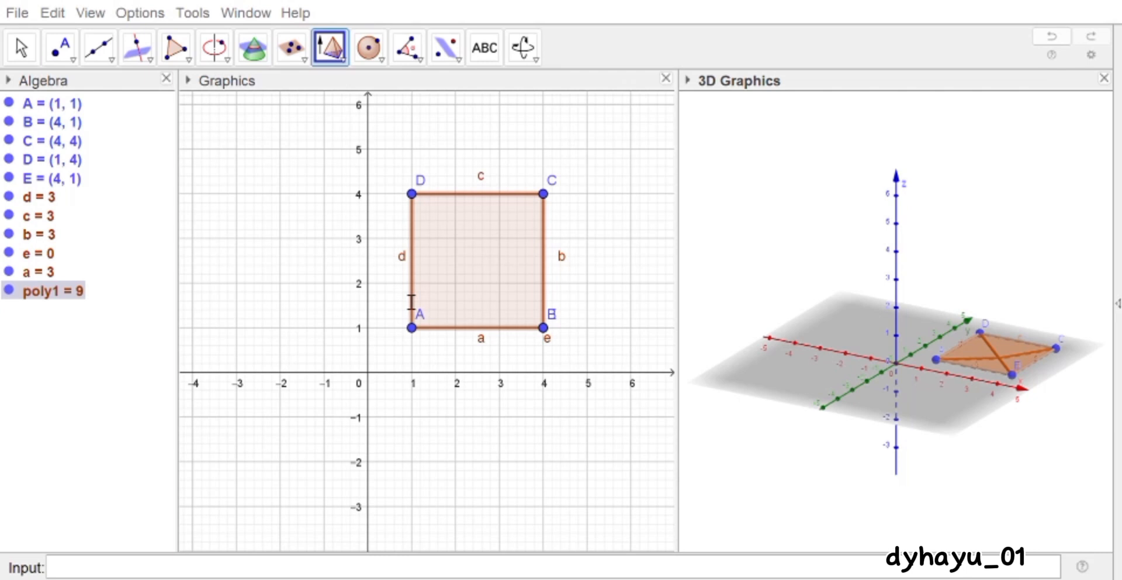
pyautogui.click(625, 322)
# Step: Hide the axes and the ground plane around the pyramid and widen the 3D view
pyautogui.rightClick(852, 447)
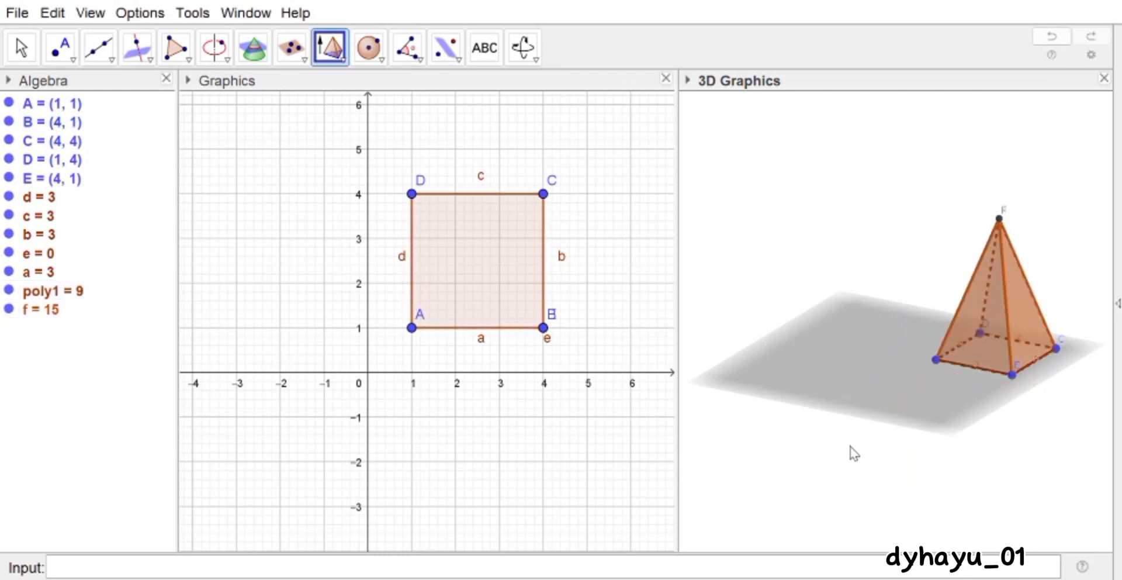
pyautogui.click(834, 316)
pyautogui.moveTo(679, 200); pyautogui.dragTo(619, 200)
pyautogui.press('Escape')
pyautogui.moveTo(853, 329); pyautogui.dragTo(802, 304)
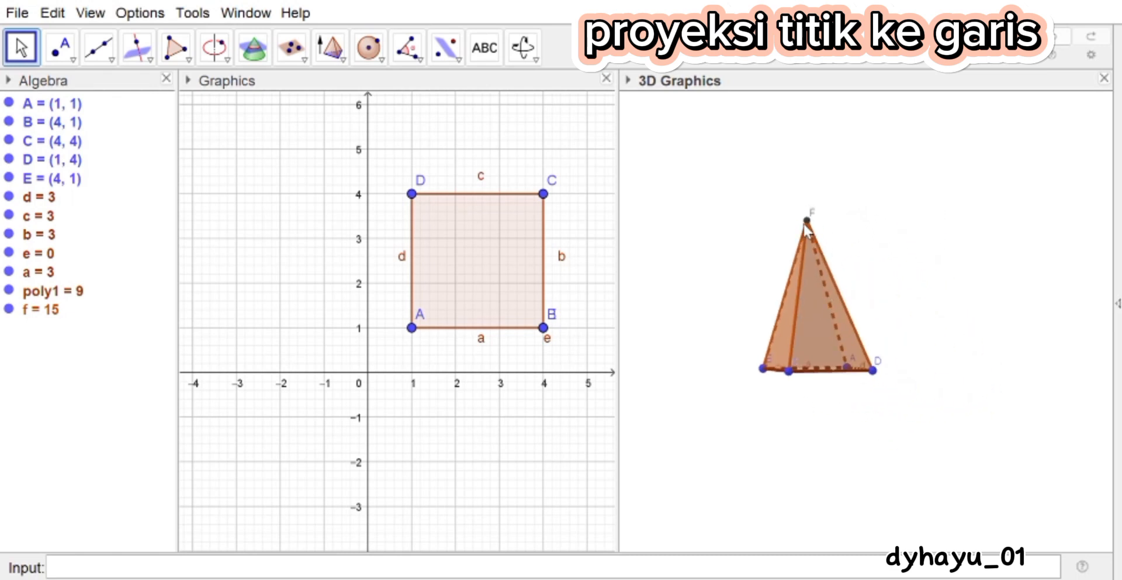
# Step: Add the caption "Proyeksi titik F menuju garis b" above the pyramid in the 3D view
pyautogui.moveTo(757, 251); pyautogui.dragTo(784, 258)
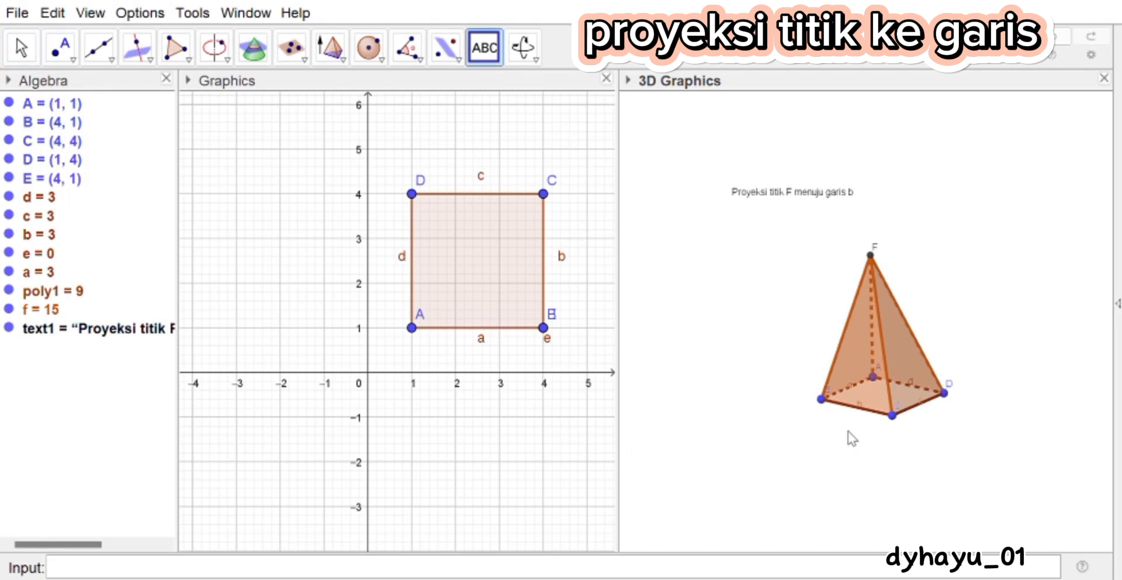
pyautogui.scroll(4, 847, 430)
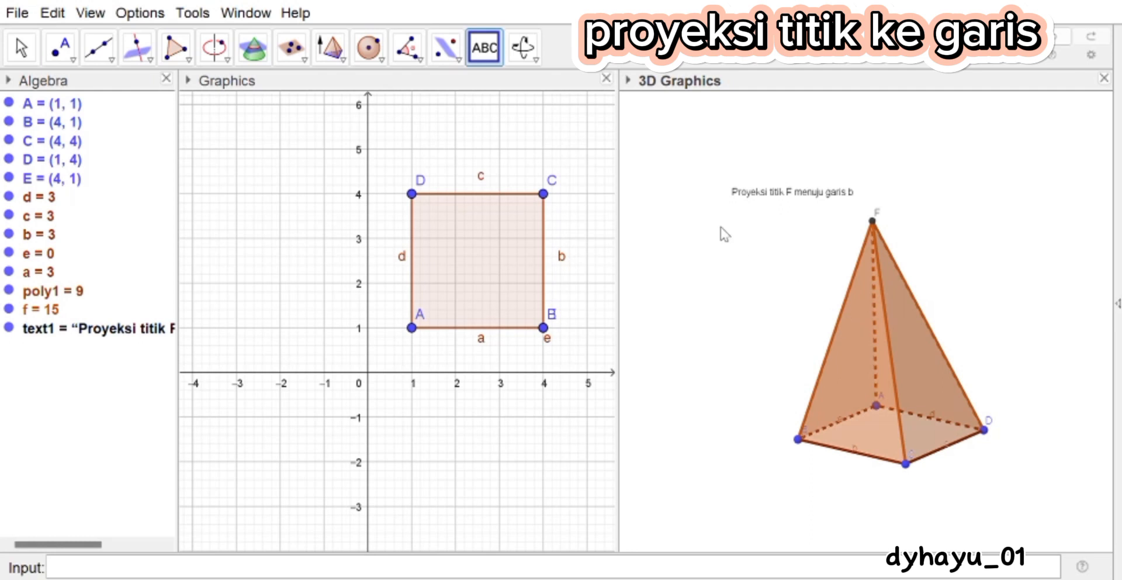
pyautogui.press('Escape')
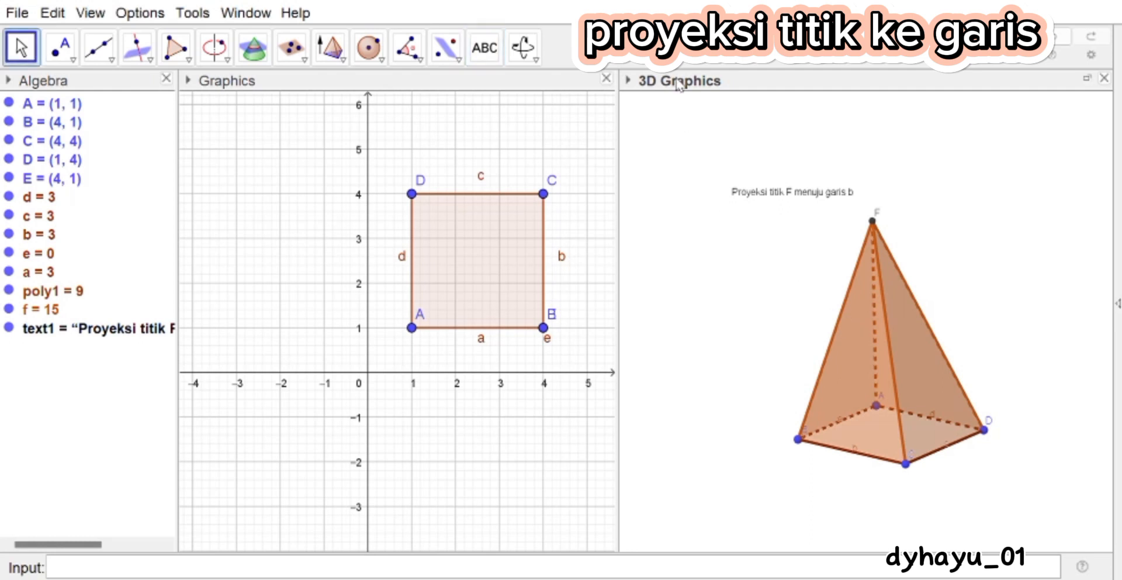
# Step: Maximise the 3D view and lower the fill opacity of the pyramid's faces until they are nearly transparent
pyautogui.doubleClick(678, 84)
pyautogui.click(600, 345)
pyautogui.click(25, 51)
pyautogui.click(601, 344)
pyautogui.click(32, 99)
pyautogui.moveTo(36, 167); pyautogui.dragTo(15, 165)
pyautogui.moveTo(423, 327); pyautogui.dragTo(531, 316)
pyautogui.click(686, 331)
pyautogui.click(29, 103)
pyautogui.moveTo(36, 168); pyautogui.dragTo(431, 366)
pyautogui.moveTo(23, 185); pyautogui.dragTo(458, 292)
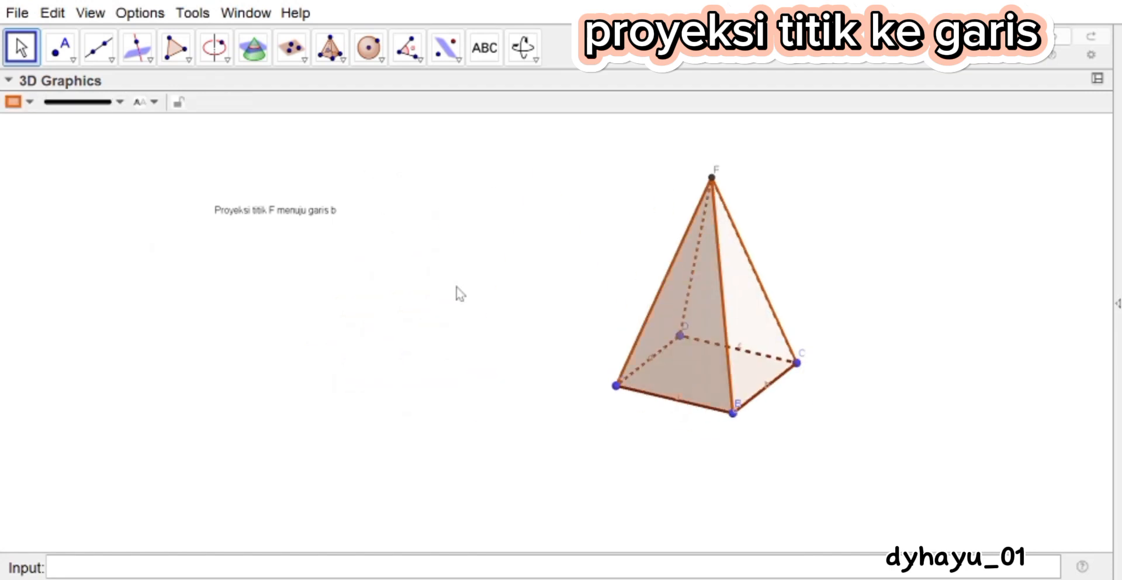
pyautogui.click(412, 280)
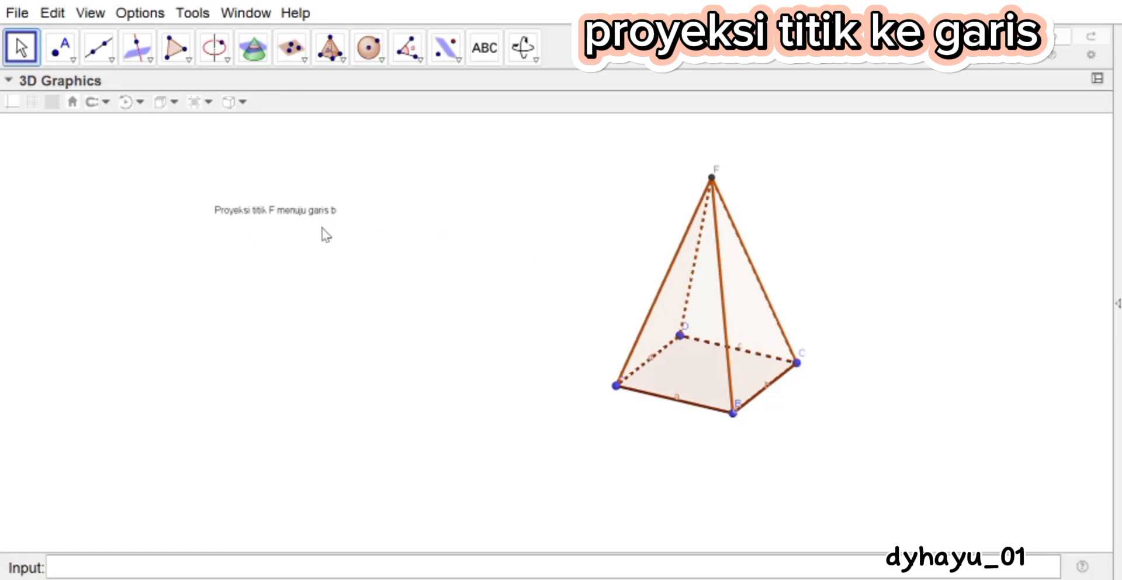
# Step: Draw a line through apex F perpendicular to base edge b
pyautogui.moveTo(638, 227); pyautogui.dragTo(577, 214)
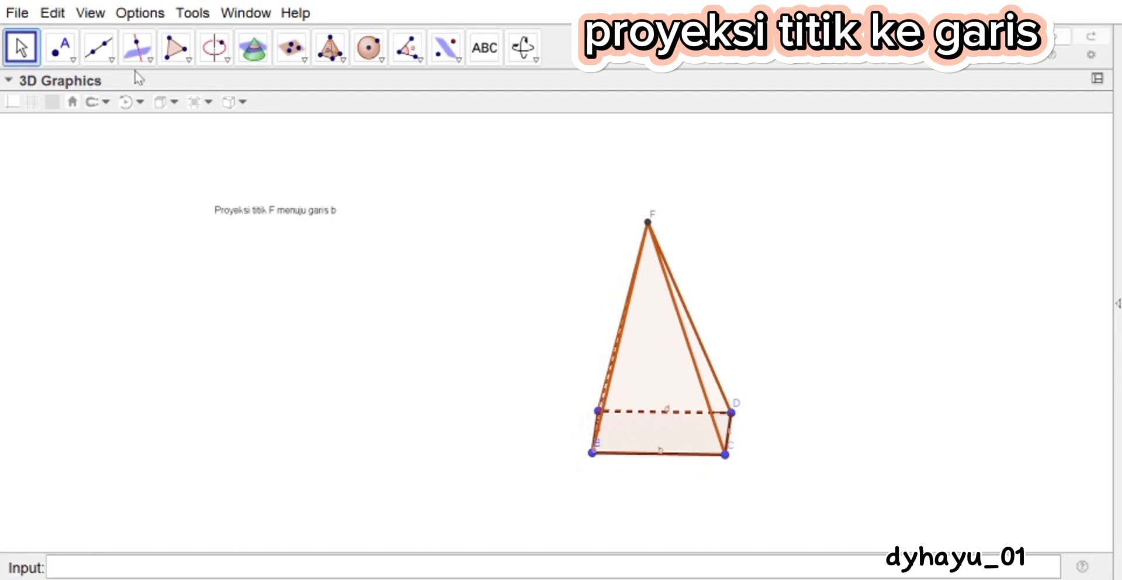
pyautogui.click(99, 48)
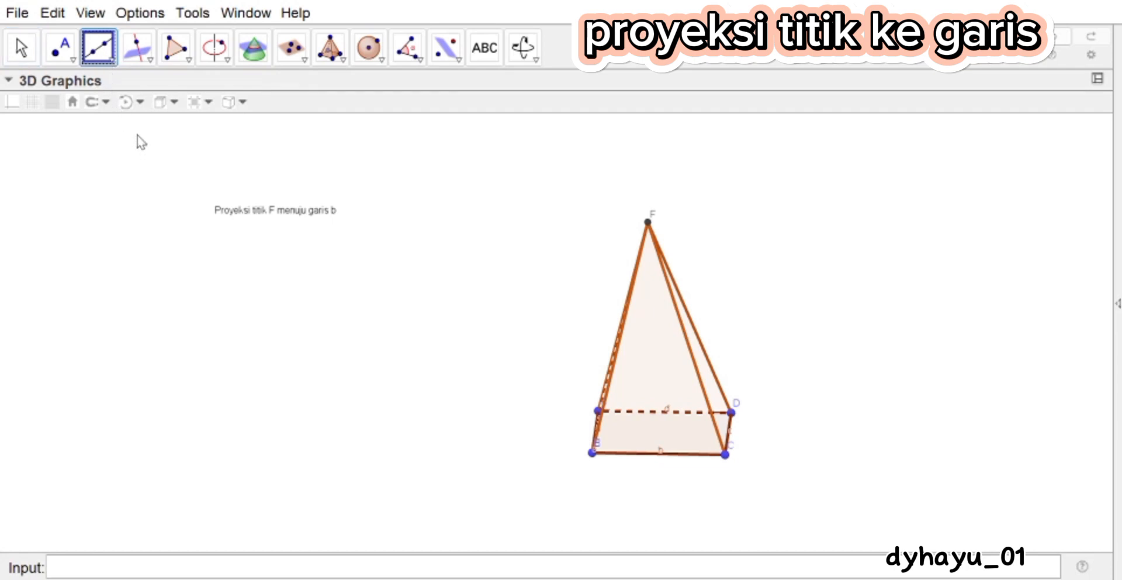
pyautogui.click(136, 46)
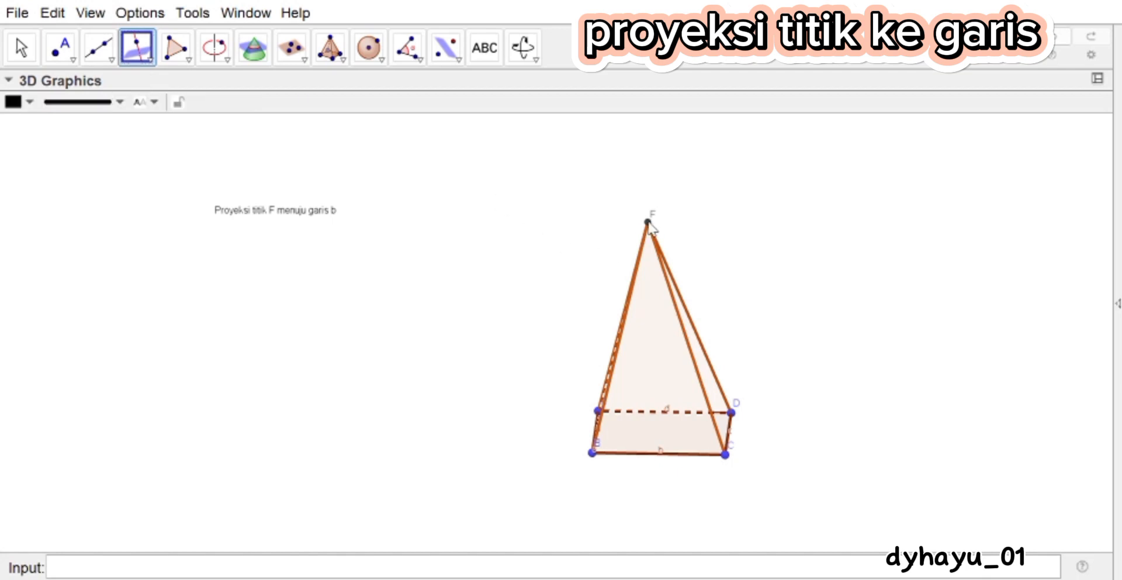
pyautogui.click(662, 452)
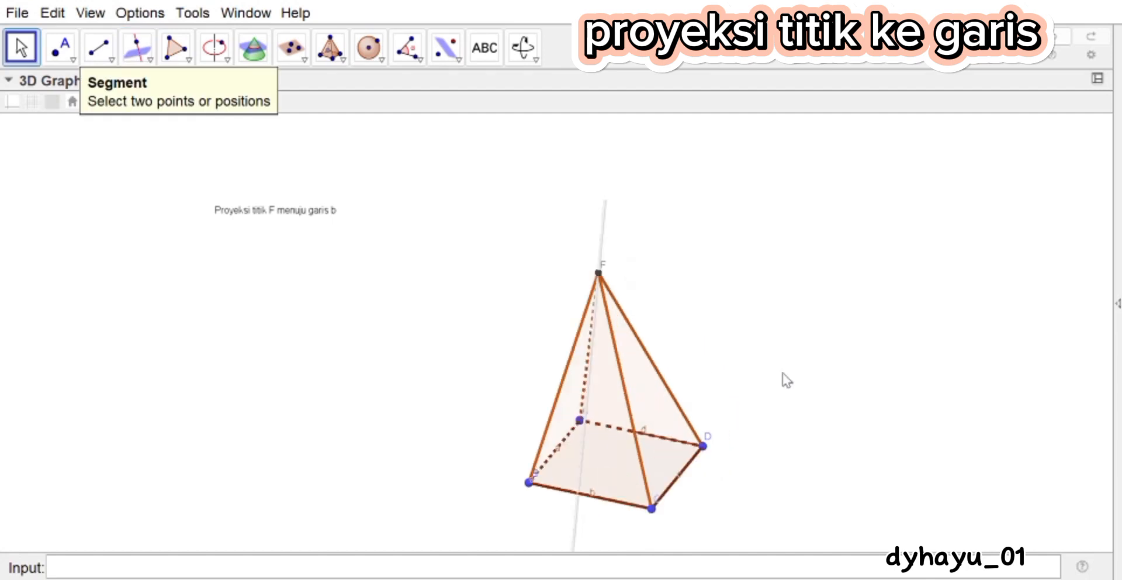
# Step: Mark the intersection of the perpendicular line with edge b, name it P, and show the Algebra view
pyautogui.moveTo(783, 373); pyautogui.dragTo(816, 350)
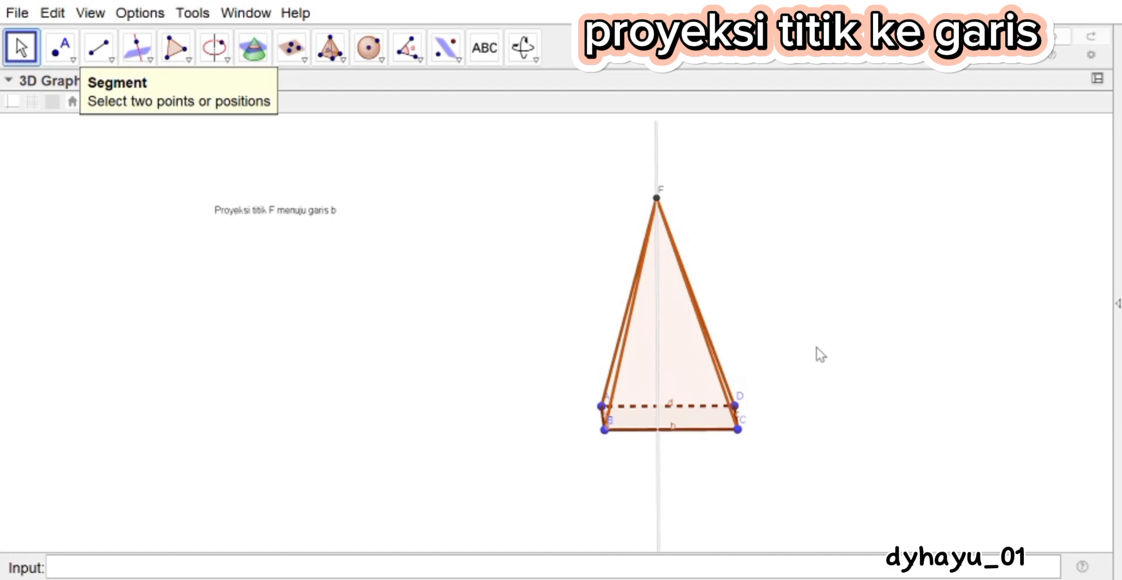
pyautogui.click(657, 431)
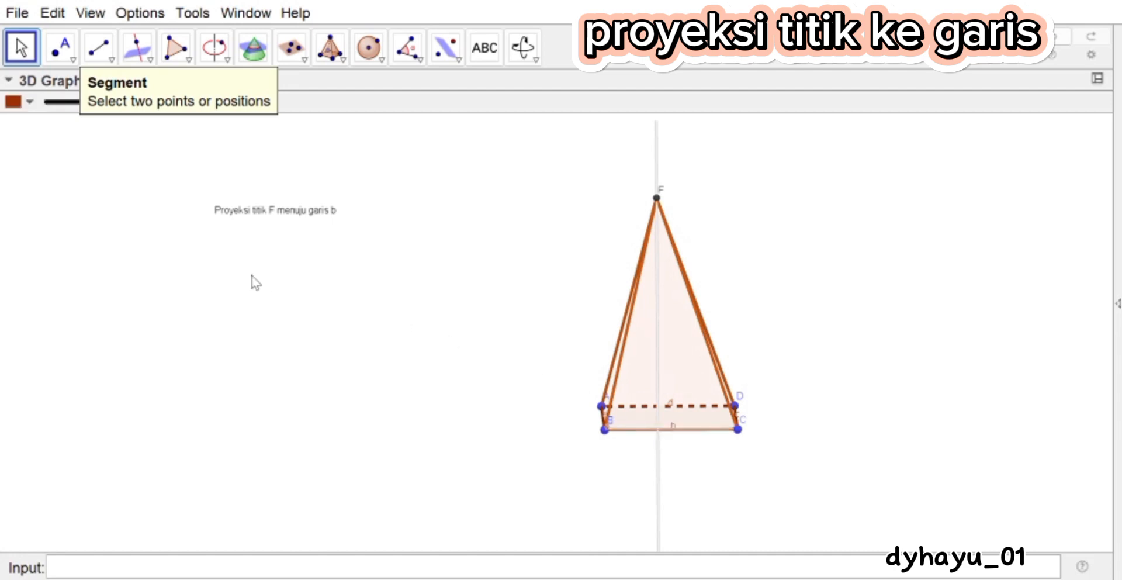
pyautogui.click(58, 51)
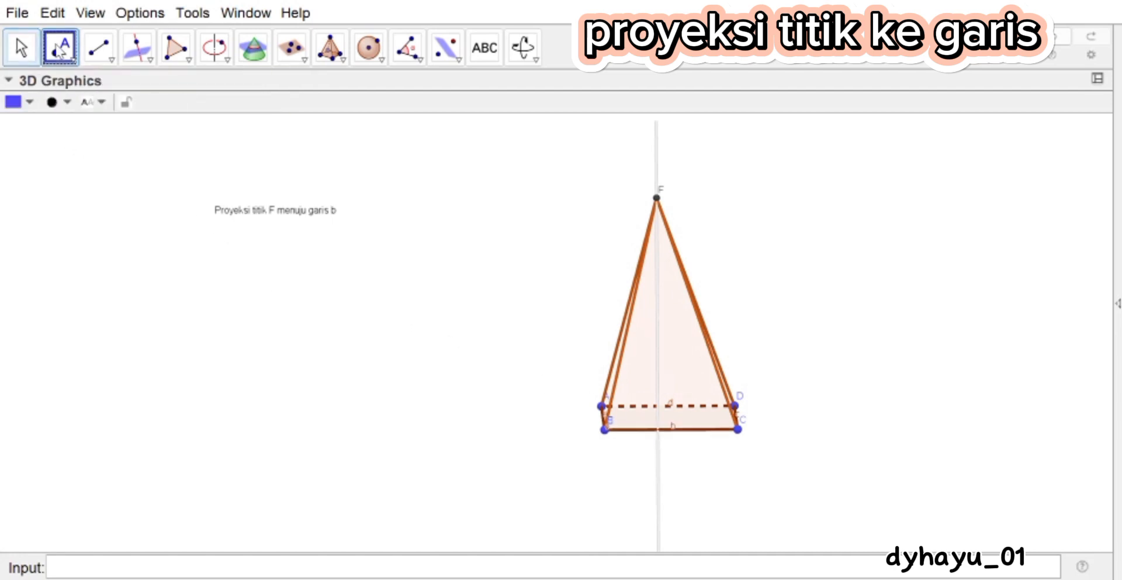
pyautogui.click(663, 431)
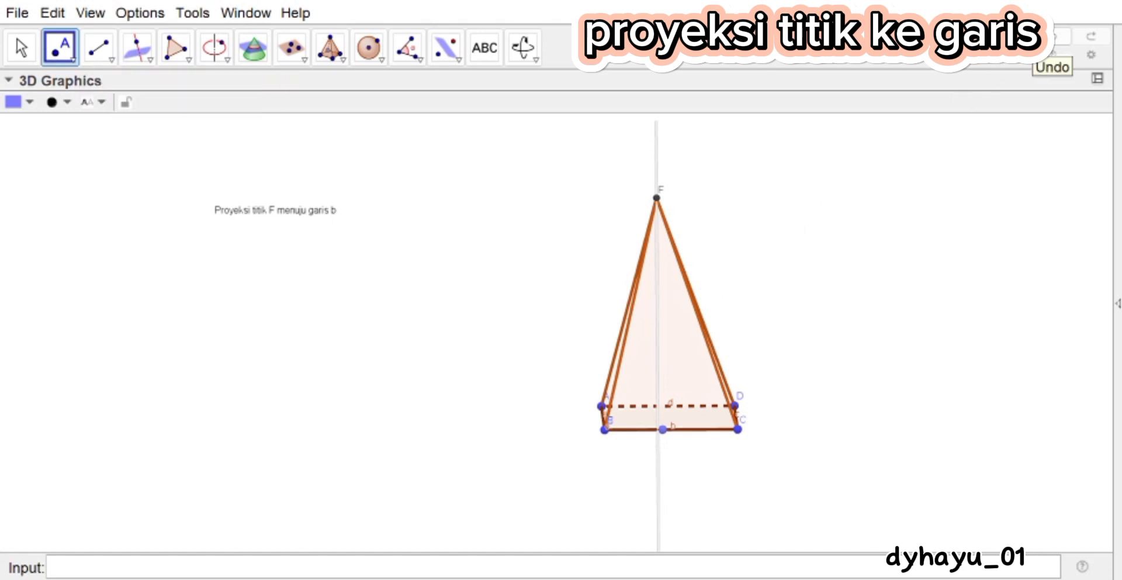
pyautogui.click(1062, 36)
pyautogui.click(654, 430)
pyautogui.hotkey('ctrl', 'shift', 'a')
pyautogui.press('Escape')
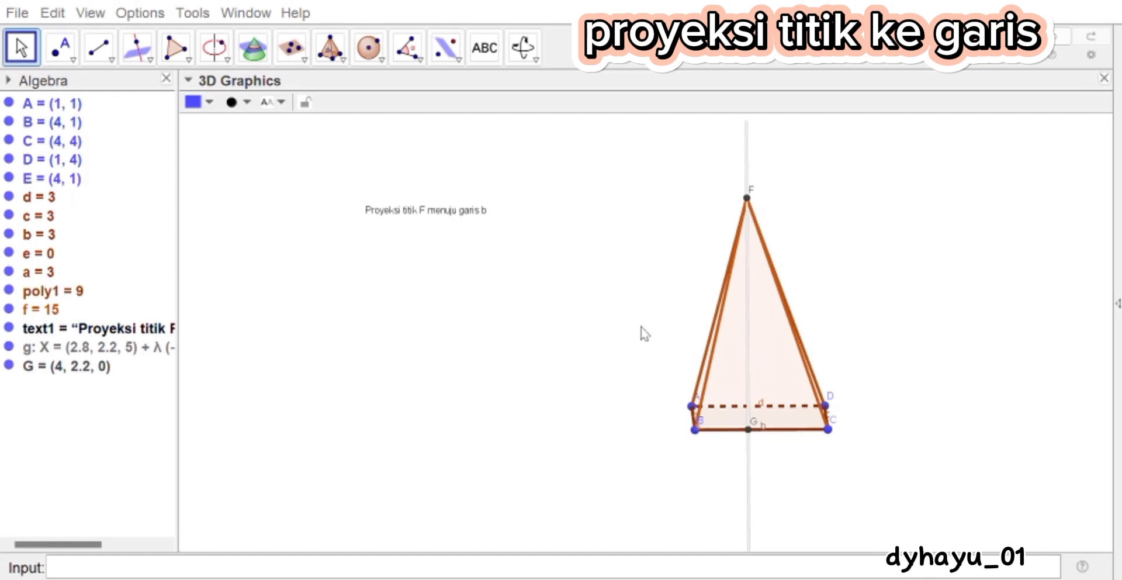
pyautogui.click(632, 316)
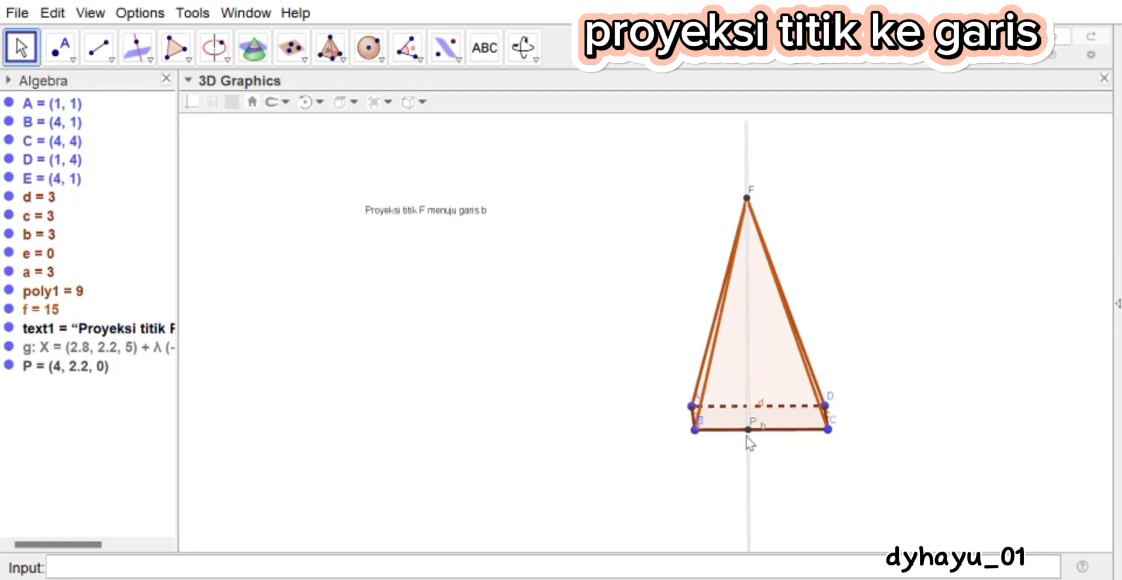
# Step: Measure the angle between the perpendicular line through F and base edge b
pyautogui.click(406, 47)
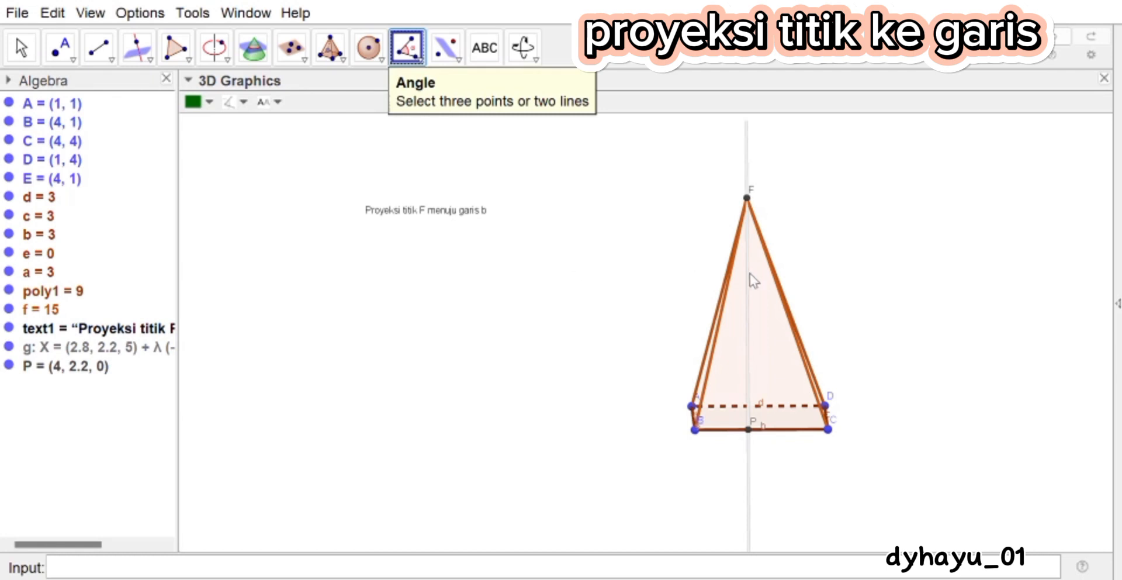
pyautogui.click(748, 377)
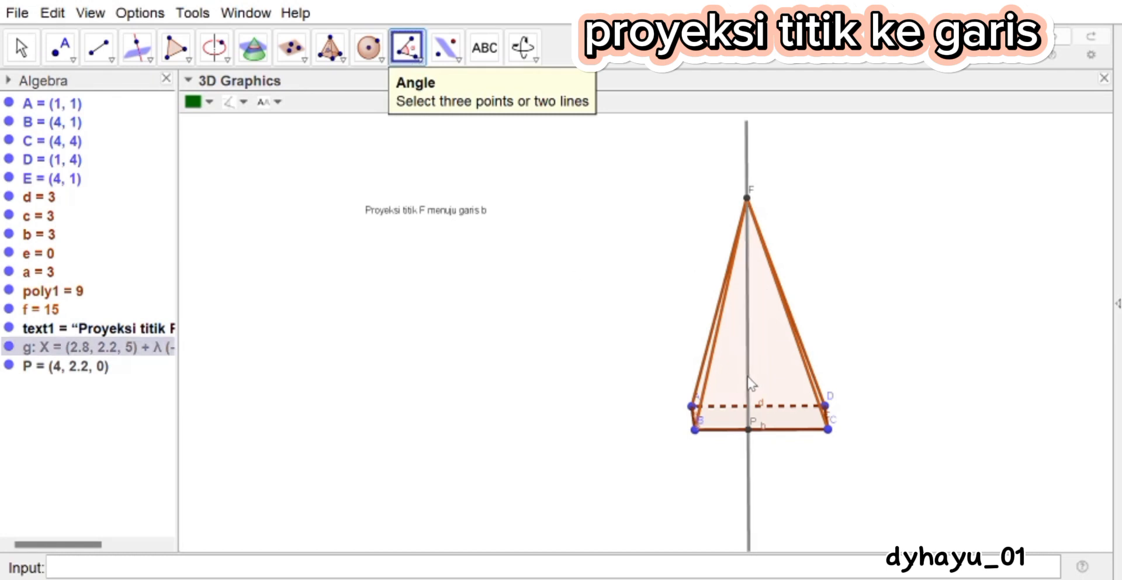
pyautogui.click(769, 430)
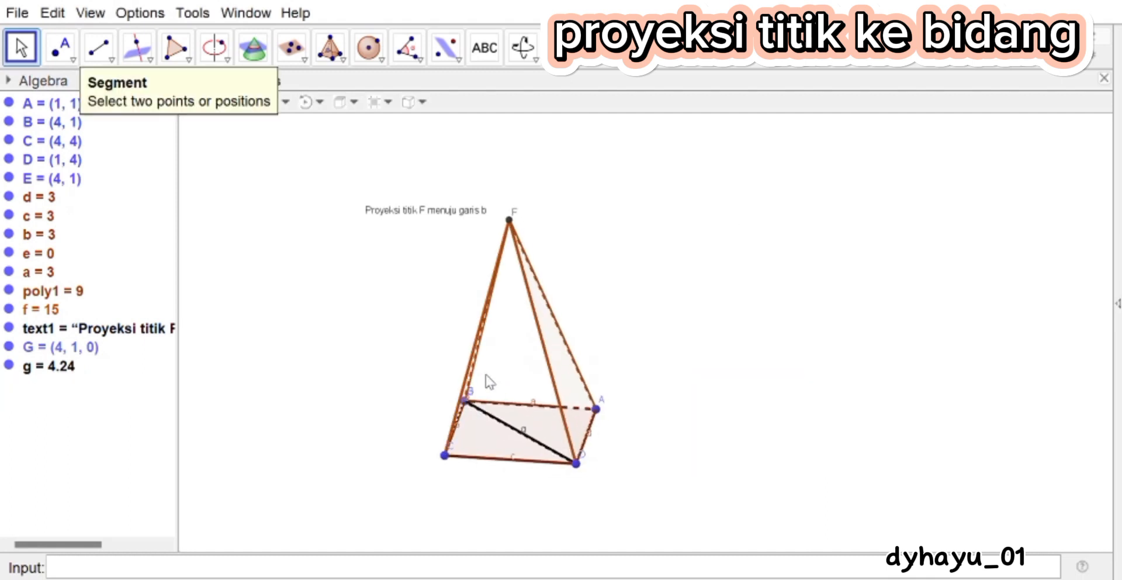
# Step: Add base diagonal AC with the diagonals' intersection point, and change the caption to "Proyeksi titik F menuju bidang ABCD"
pyautogui.moveTo(483, 381); pyautogui.dragTo(497, 363, button='right')
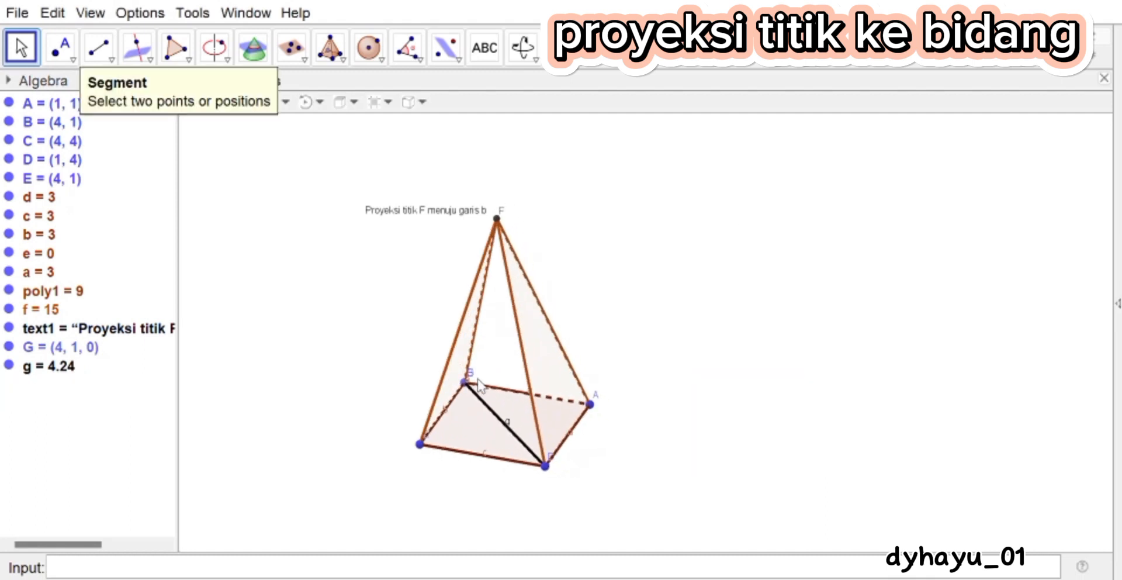
pyautogui.press('Escape')
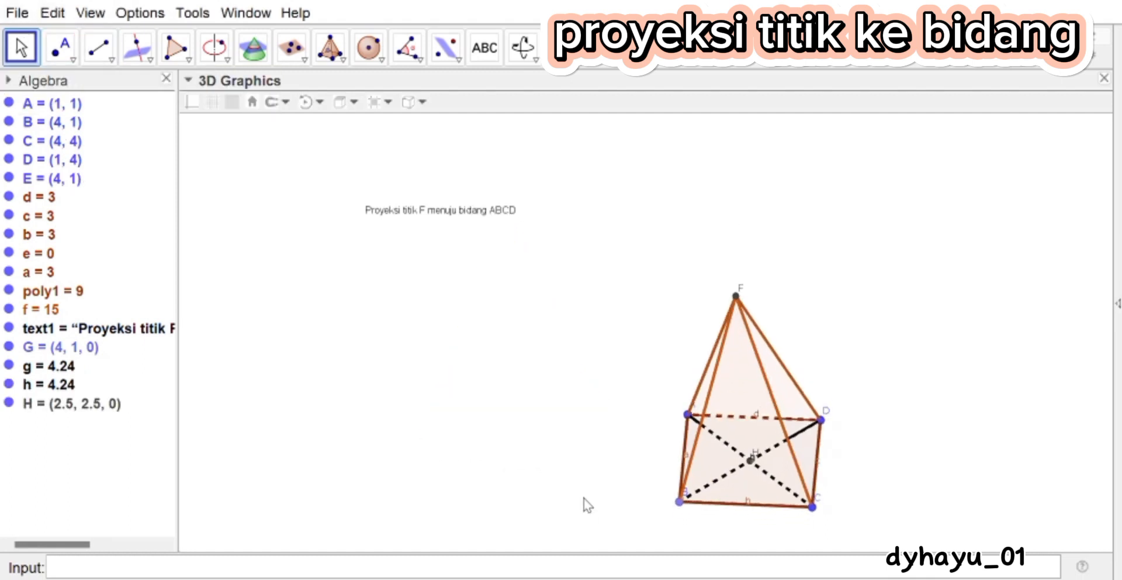
# Step: Draw a line through apex F perpendicular to base plane ABCD and mark its foot on the base as point P
pyautogui.moveTo(584, 502); pyautogui.dragTo(571, 476, button='right')
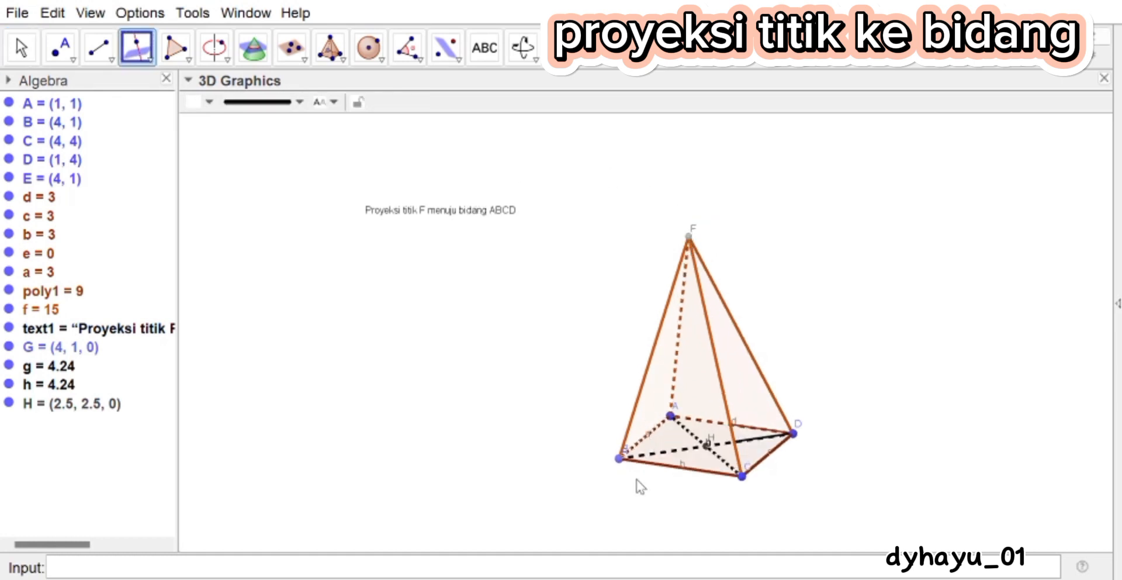
pyautogui.click(655, 454)
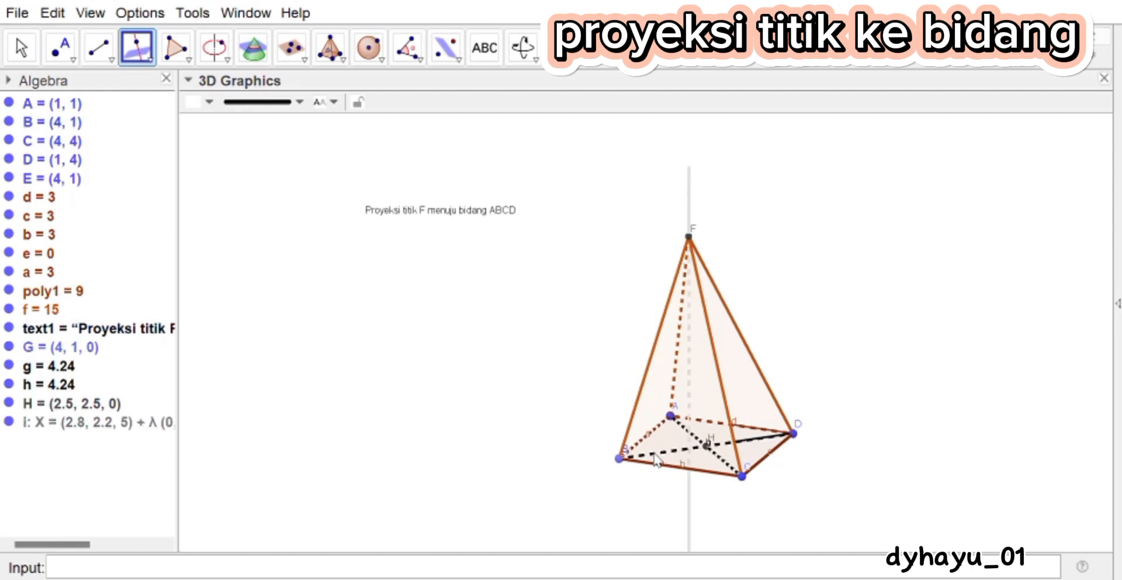
pyautogui.click(689, 448)
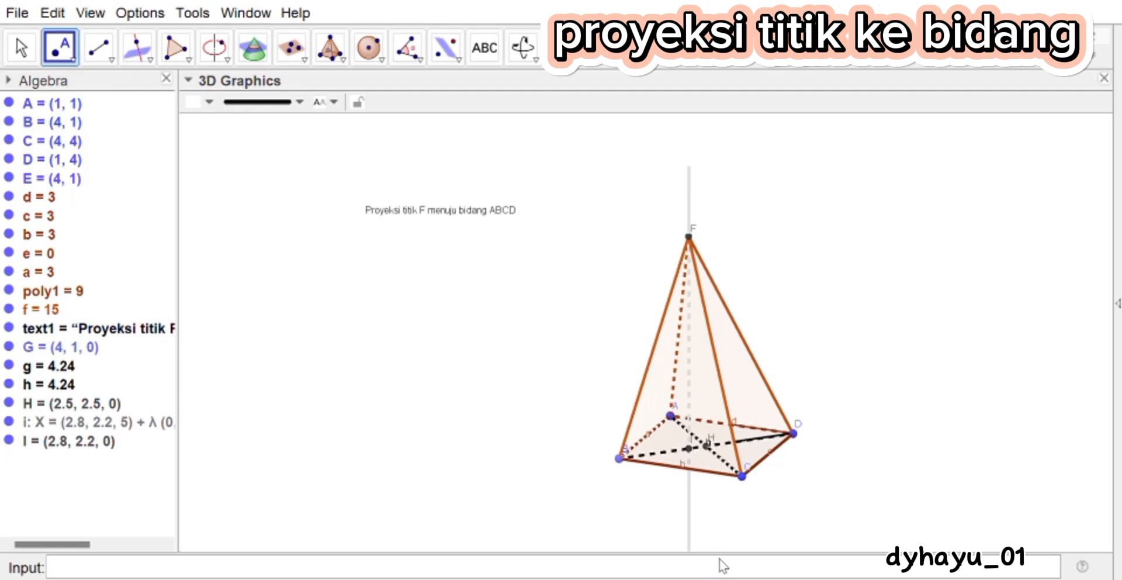
pyautogui.press('Escape')
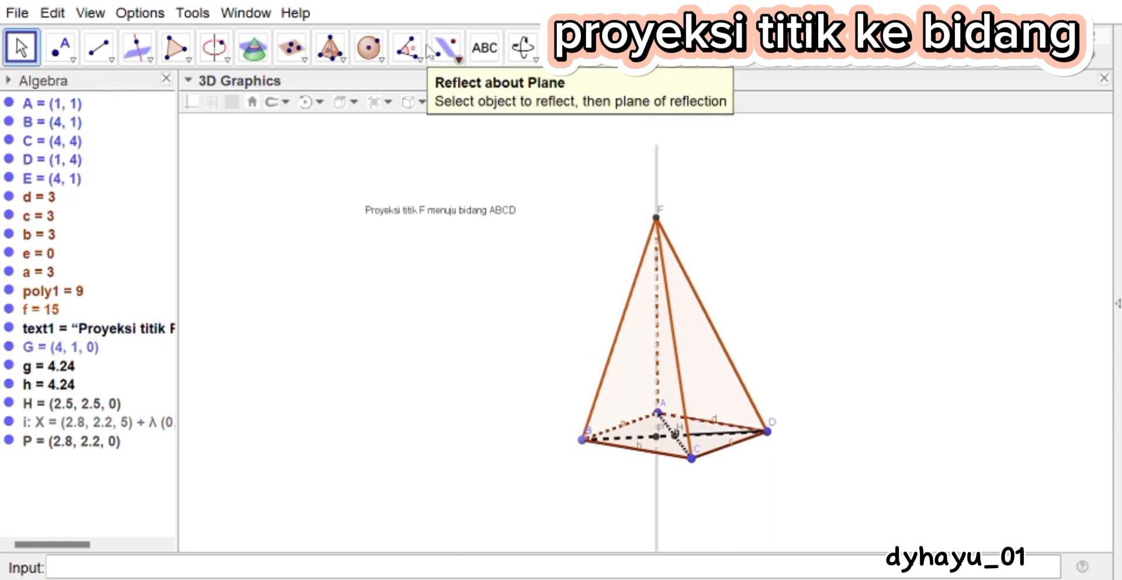
# Step: Measure the angle between the perpendicular line through F and base diagonal BD
pyautogui.click(407, 48)
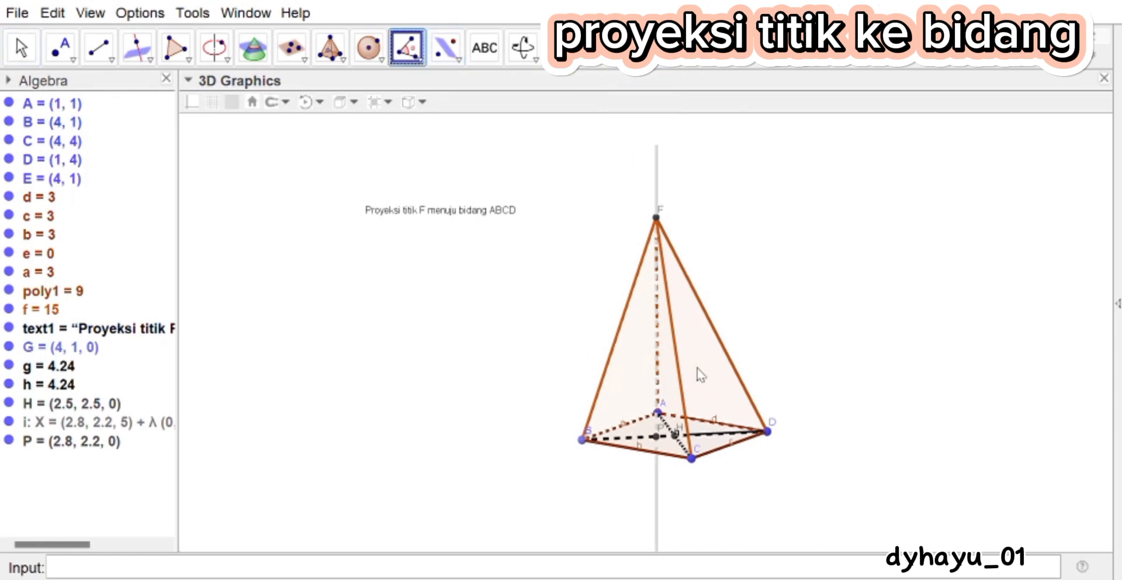
pyautogui.moveTo(759, 366); pyautogui.dragTo(789, 370)
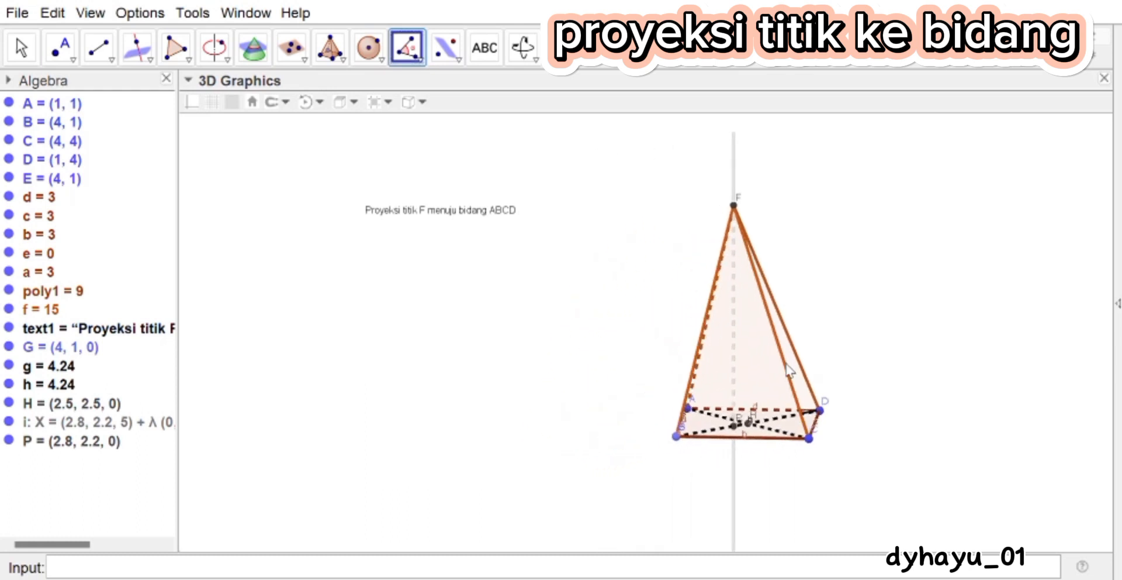
pyautogui.click(733, 354)
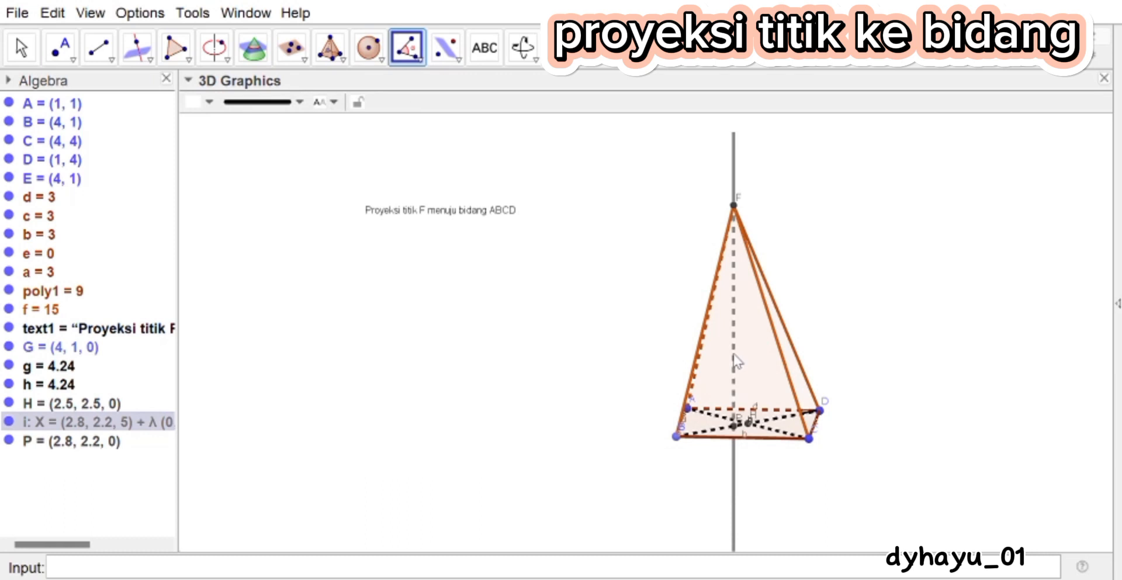
pyautogui.click(723, 434)
pyautogui.click(732, 393)
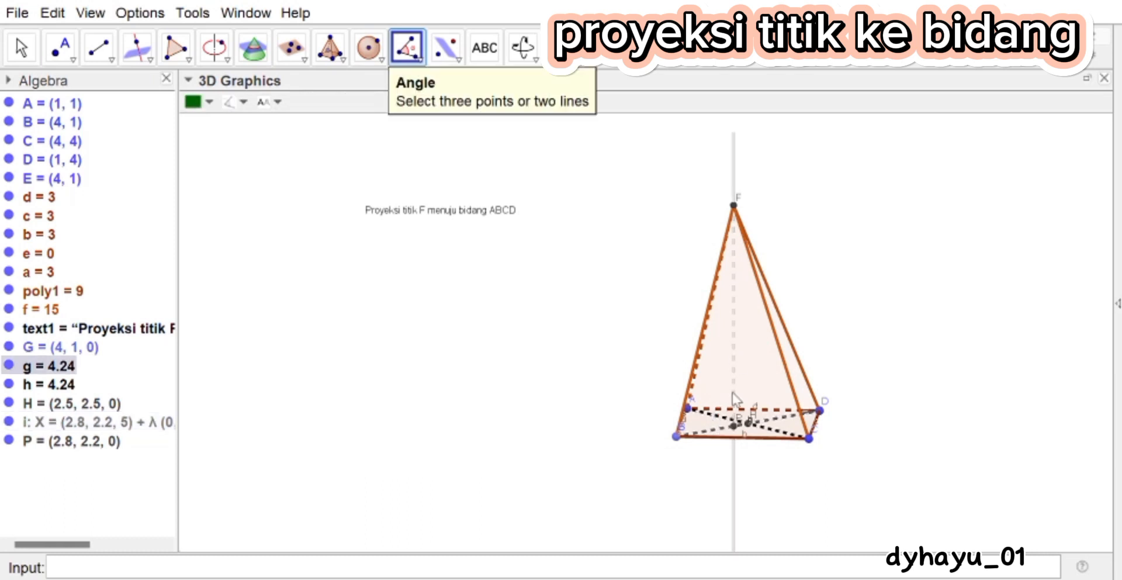
pyautogui.click(734, 399)
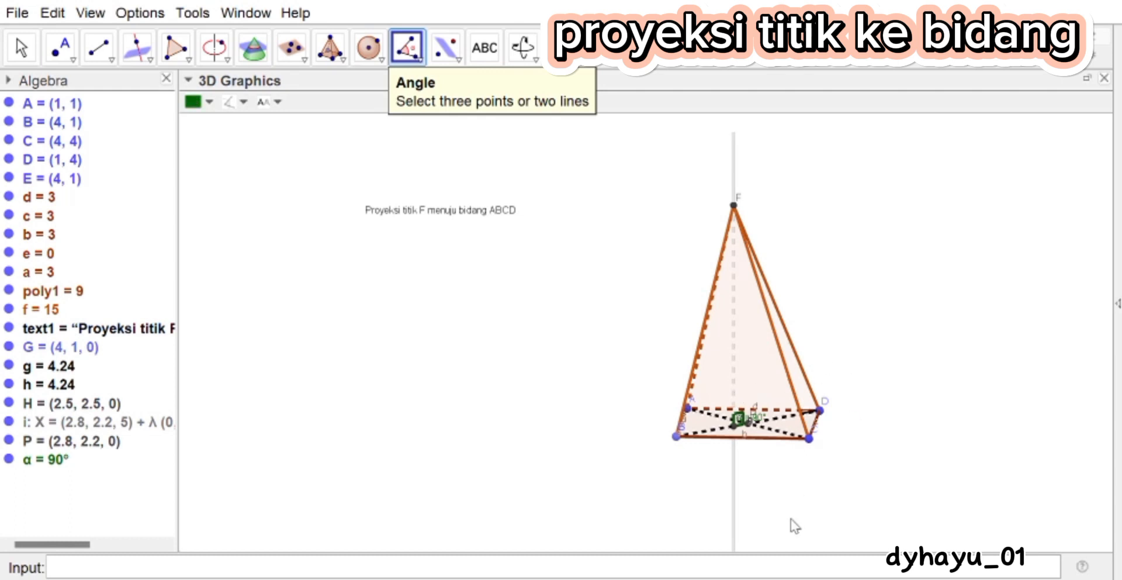
pyautogui.scroll(2, 784, 502)
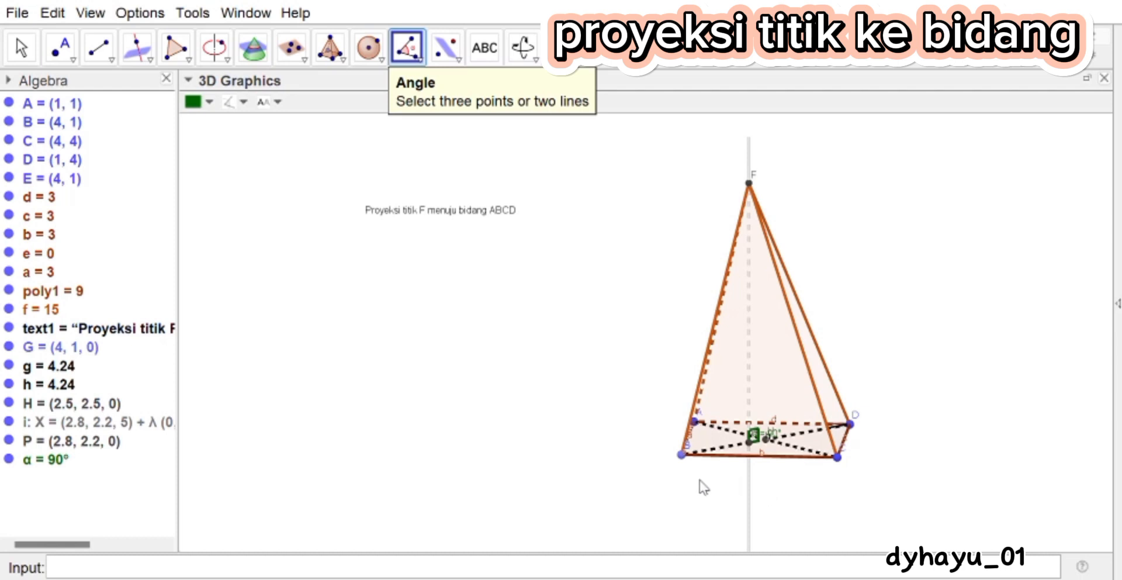
# Step: Change the caption beside the pyramid to "Proyeksi garis CF menuju garis b"
pyautogui.click(21, 46)
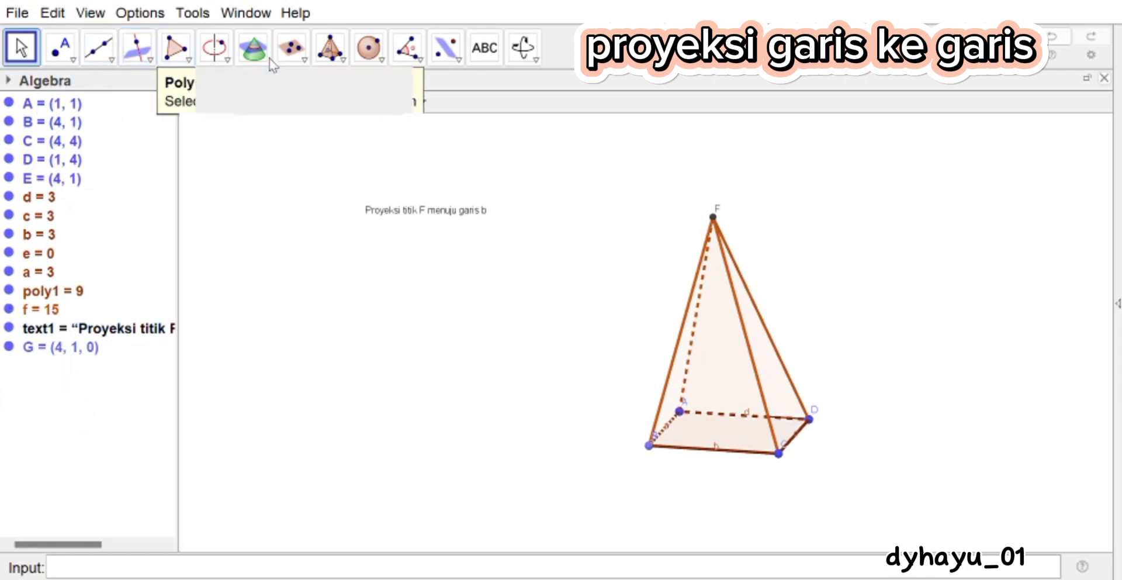
pyautogui.click(486, 49)
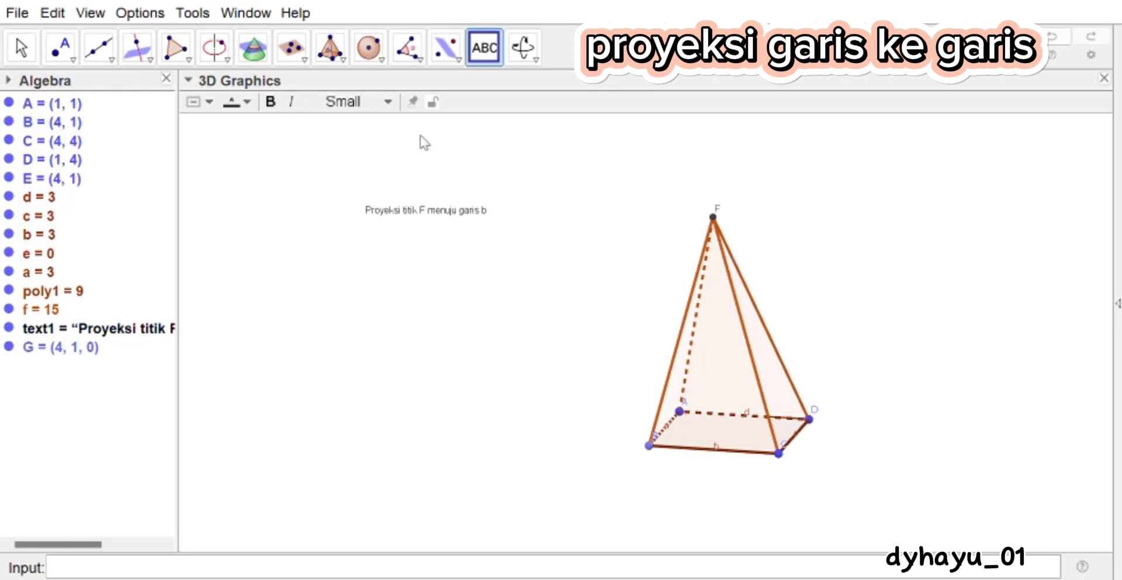
pyautogui.press('Escape')
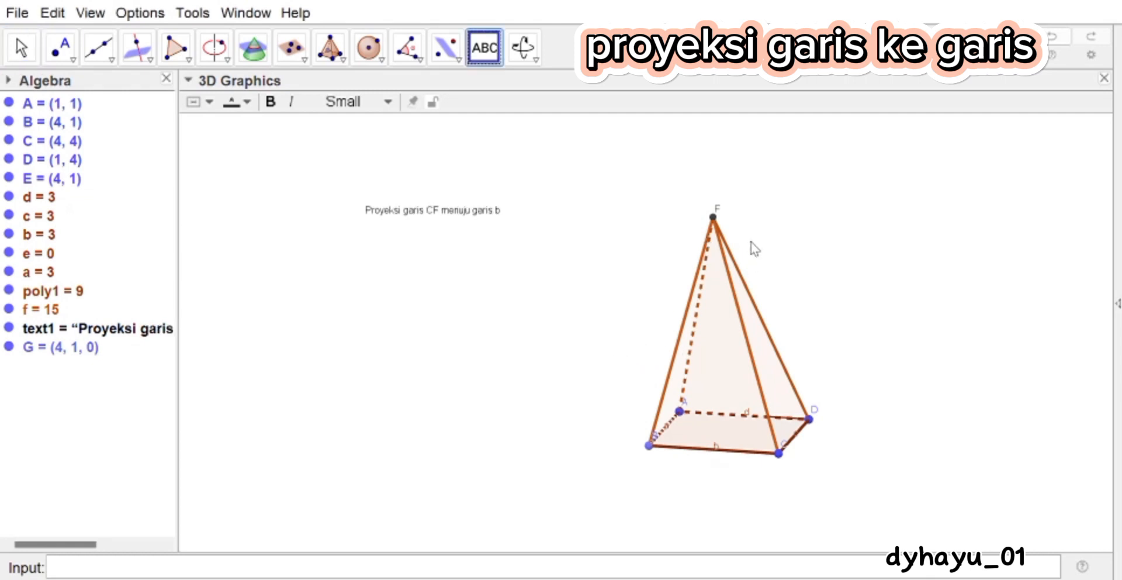
pyautogui.click(617, 334)
pyautogui.press('Escape')
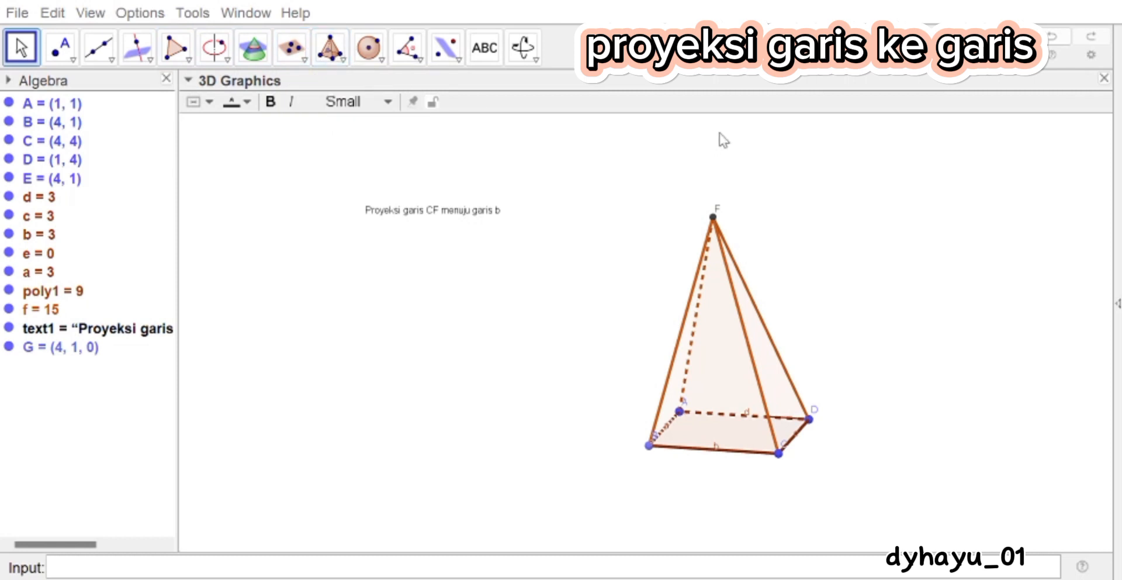
# Step: Draw a line through apex F perpendicular to base edge b
pyautogui.click(770, 129)
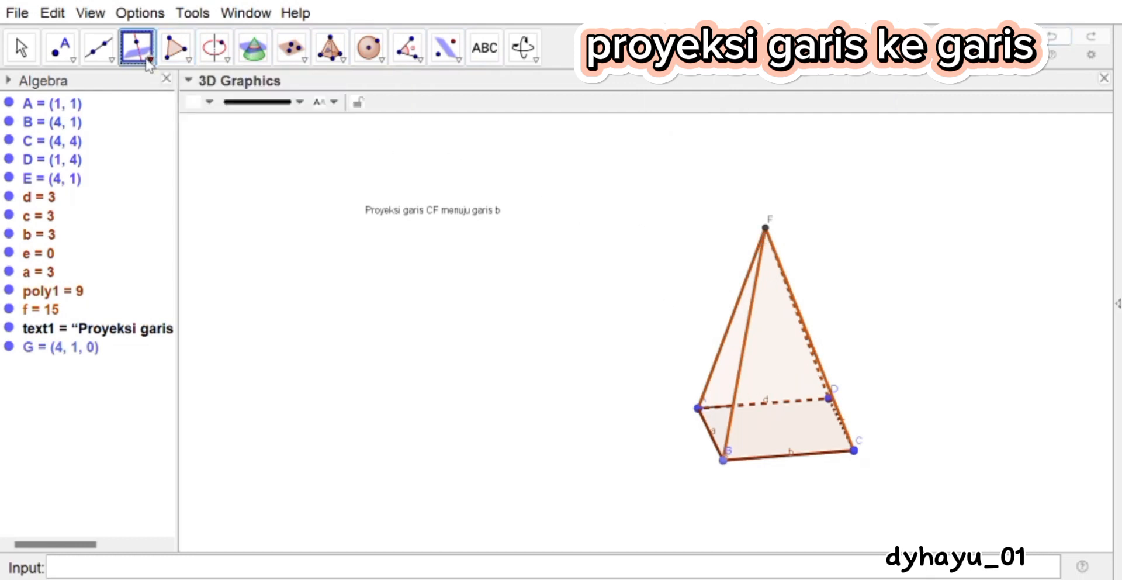
pyautogui.press('Tab')
pyautogui.click(99, 47)
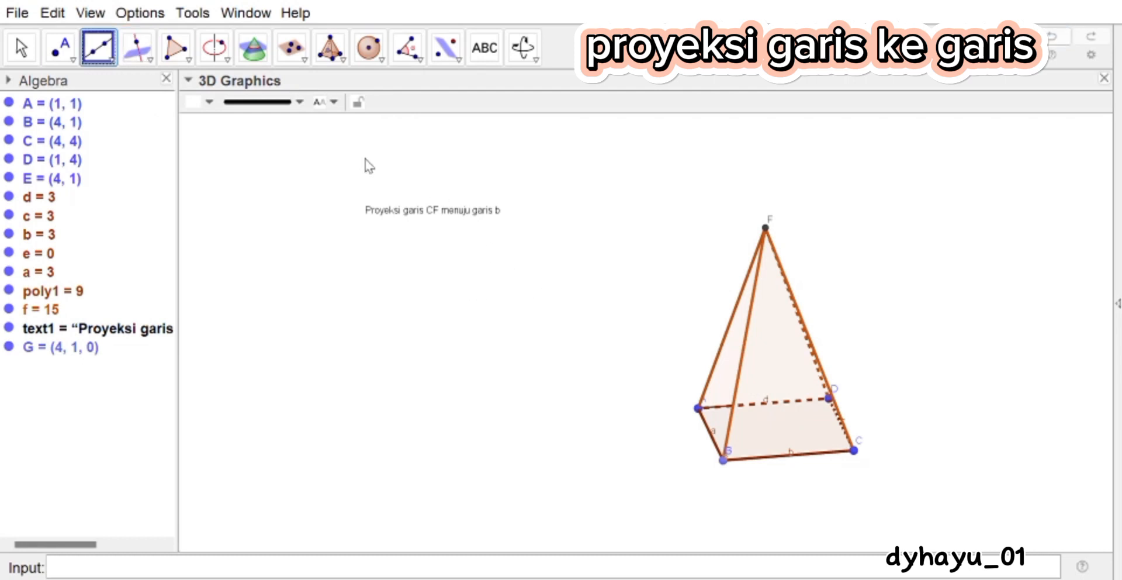
pyautogui.click(138, 48)
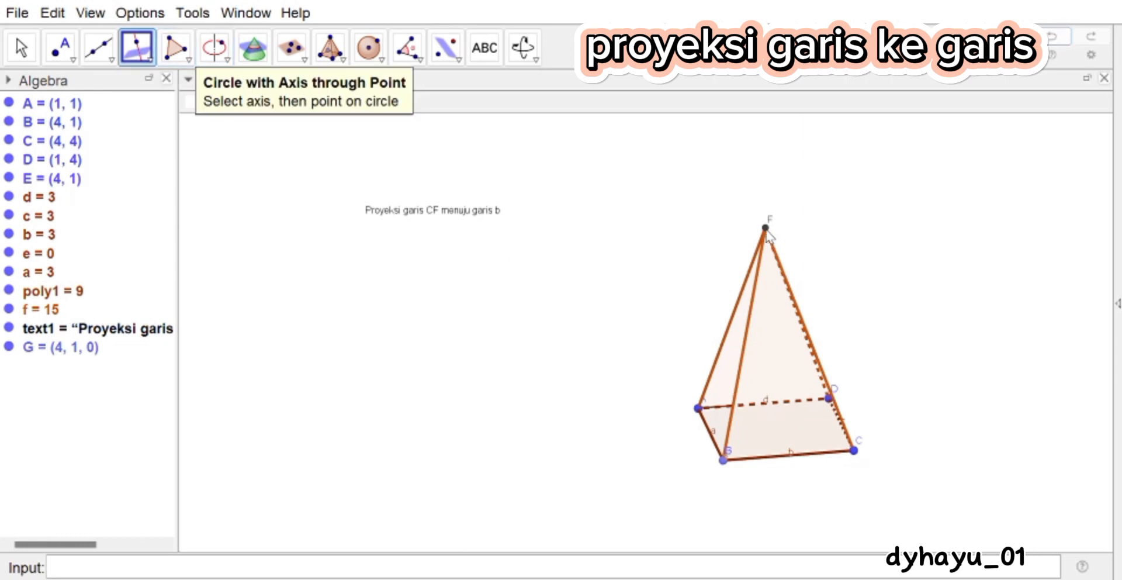
pyautogui.click(806, 461)
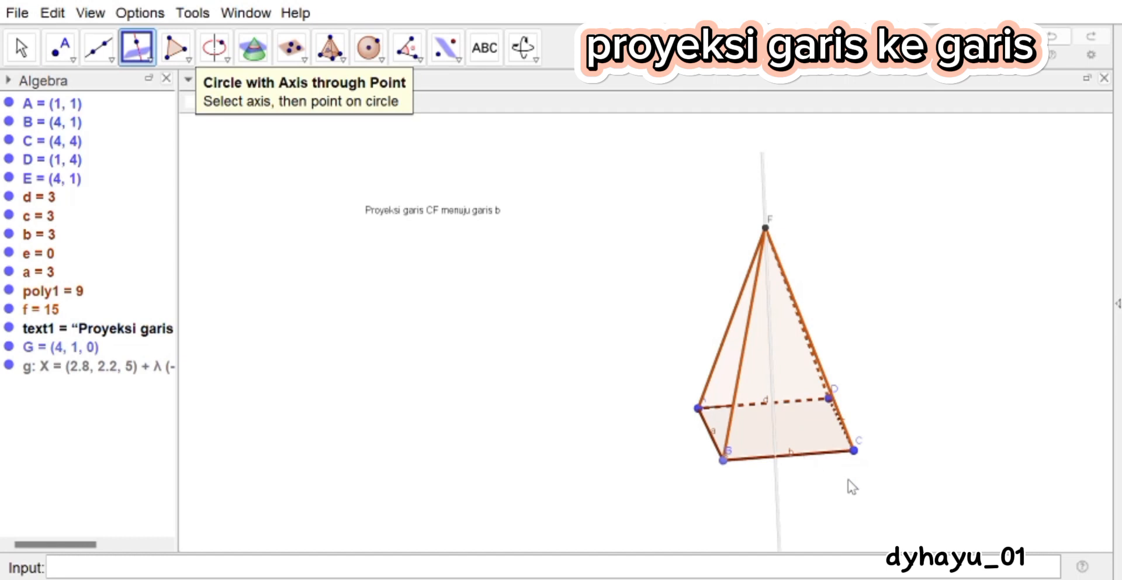
# Step: Colour the perpendicular line through F blue
pyautogui.press('Escape')
pyautogui.click(763, 176)
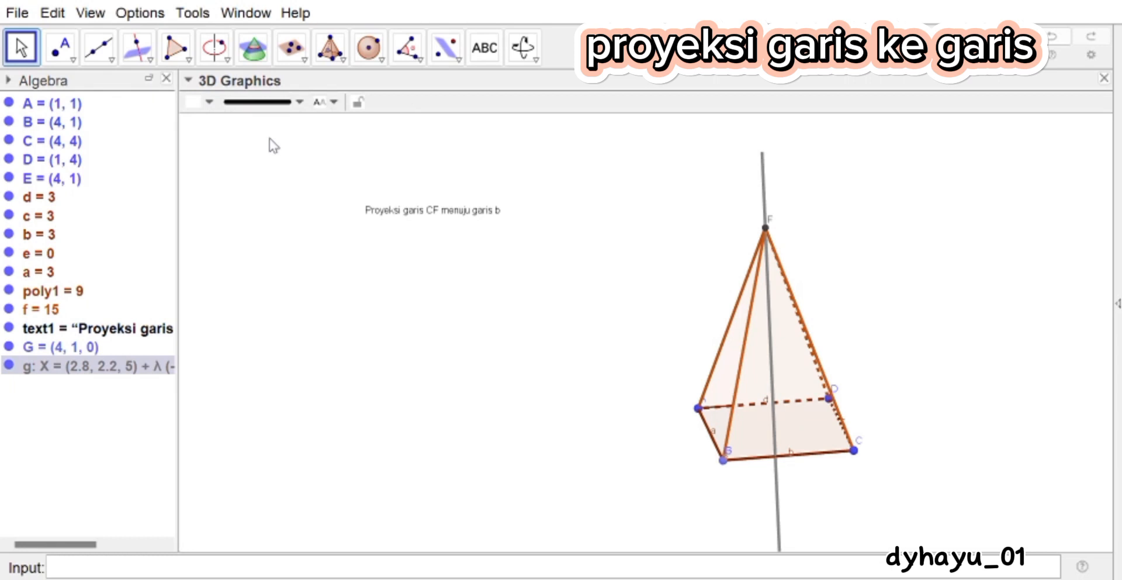
pyautogui.click(551, 336)
pyautogui.moveTo(684, 334); pyautogui.dragTo(666, 332)
pyautogui.moveTo(666, 331); pyautogui.dragTo(667, 328)
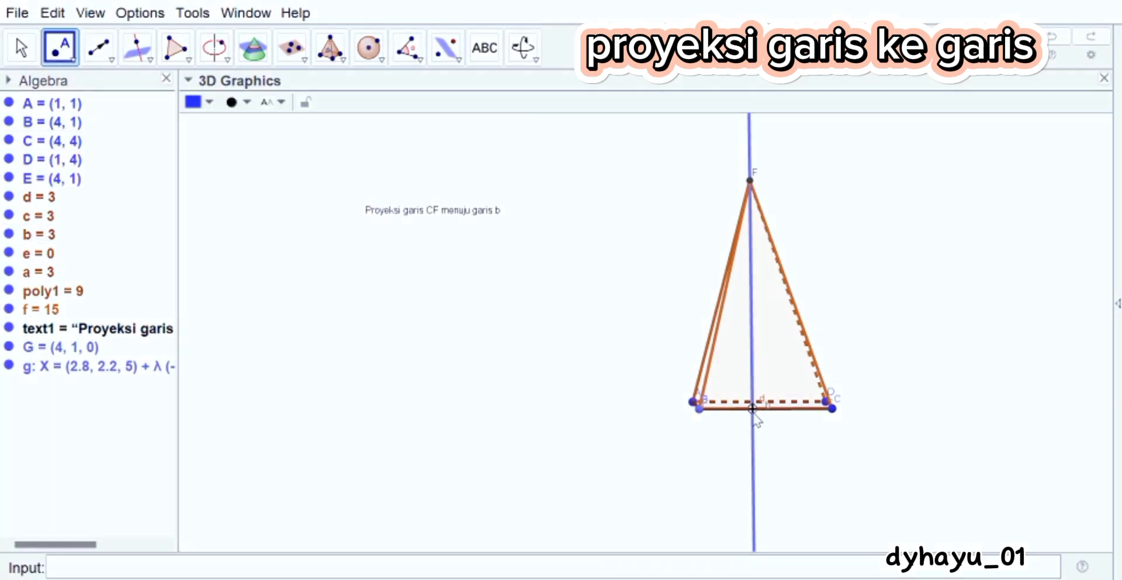
# Step: Mark the intersection of the blue perpendicular with edge b, and measure the right angle there and the angles of face BCF
pyautogui.click(753, 409)
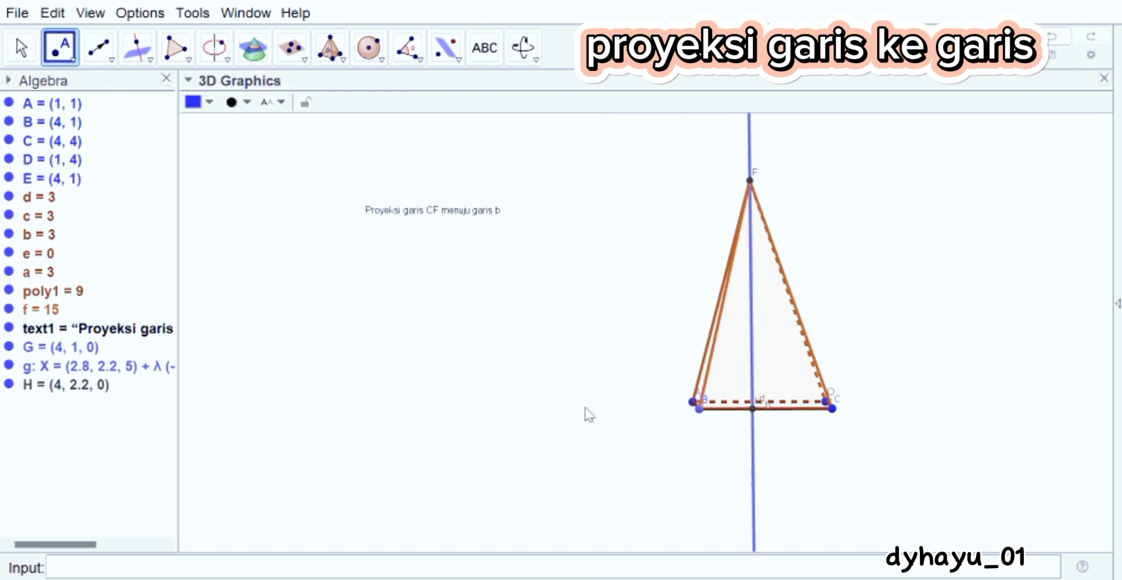
pyautogui.click(21, 48)
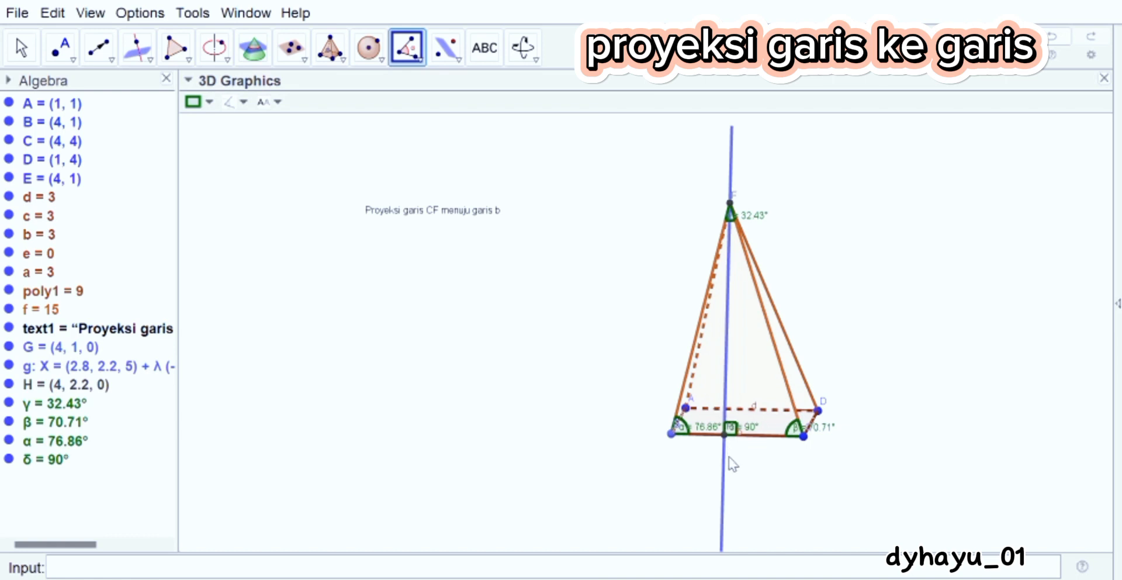
pyautogui.click(814, 450)
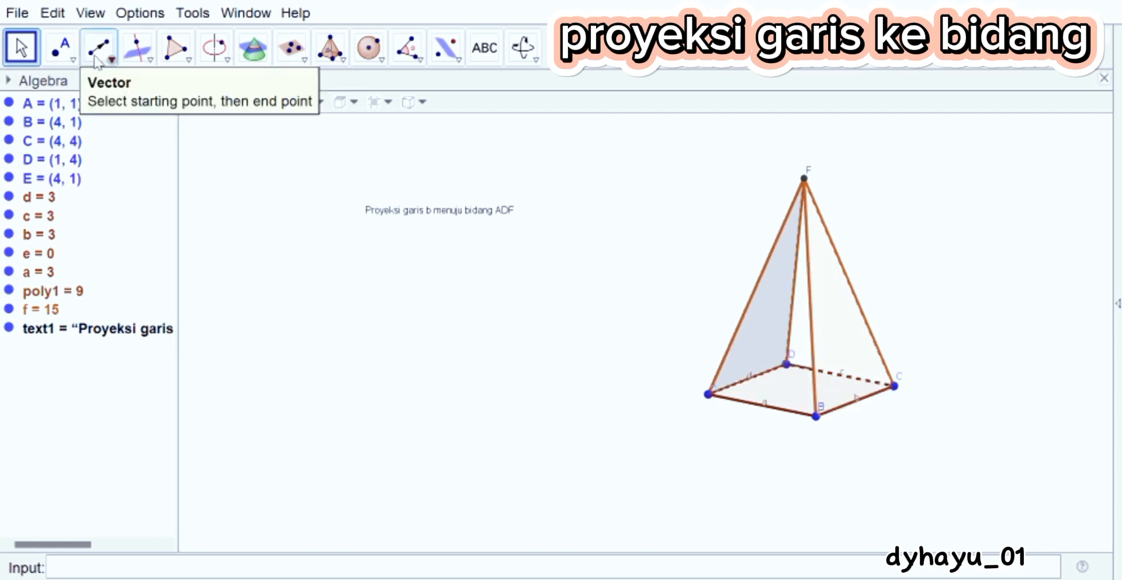
# Step: Draw a line through B perpendicular to plane ADF and mark its intersection point on edge AF
pyautogui.click(153, 69)
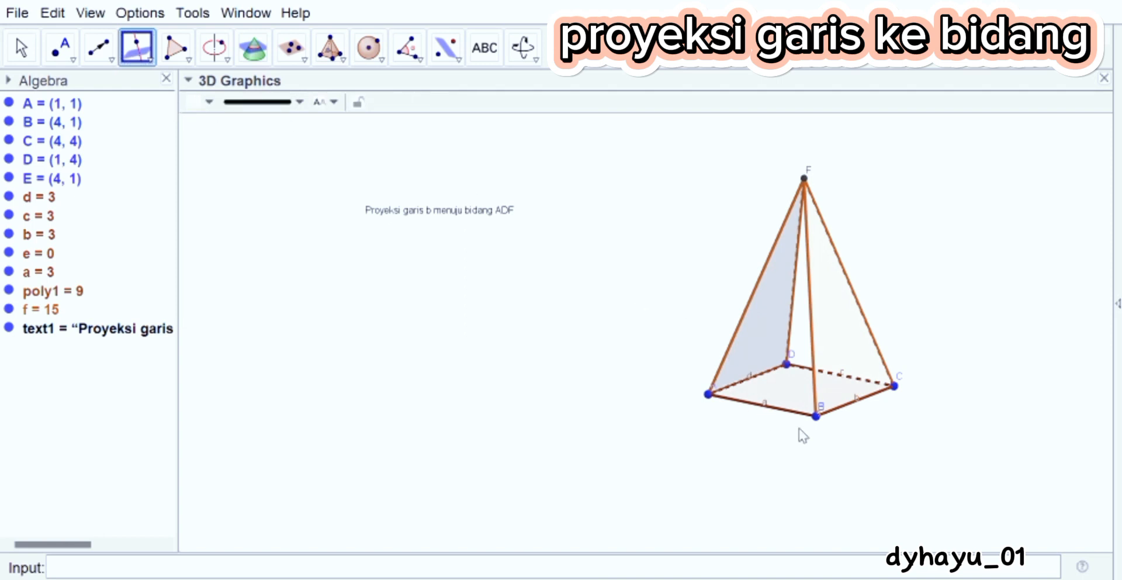
pyautogui.click(815, 416)
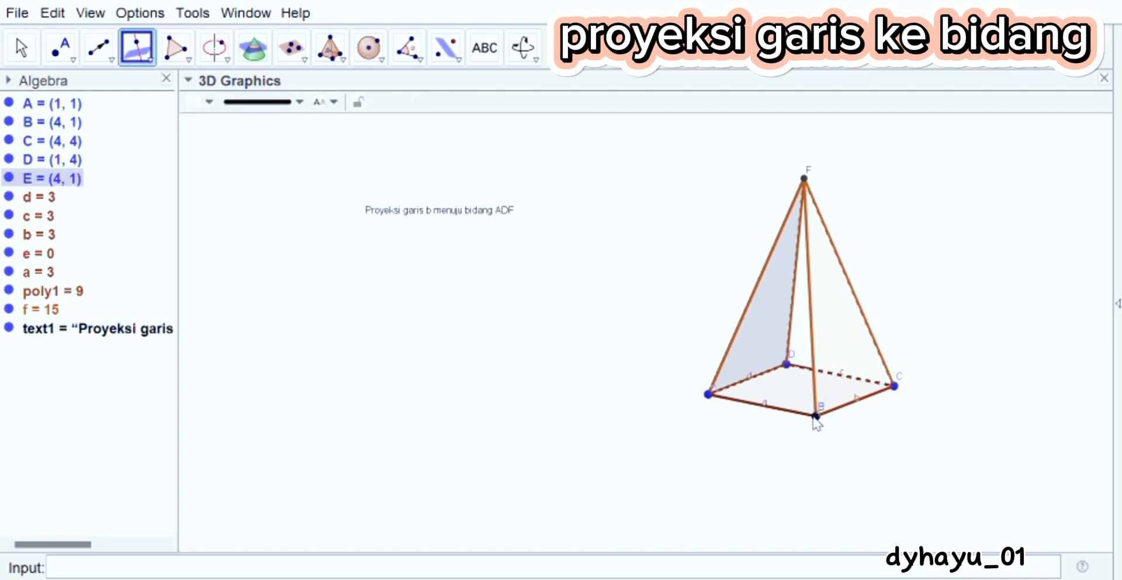
pyautogui.click(746, 321)
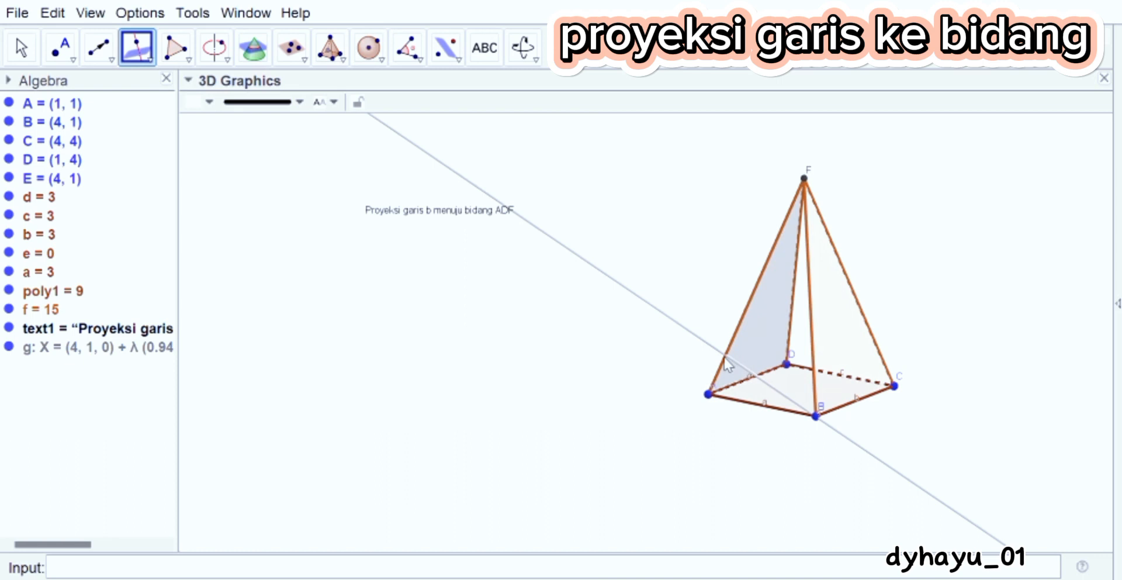
pyautogui.click(61, 48)
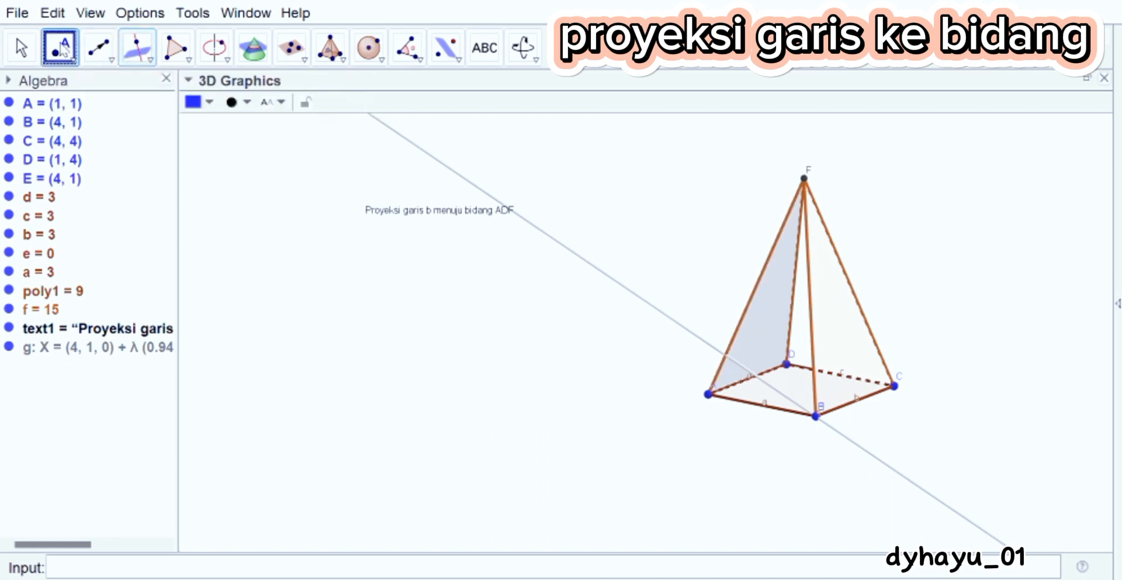
pyautogui.click(725, 354)
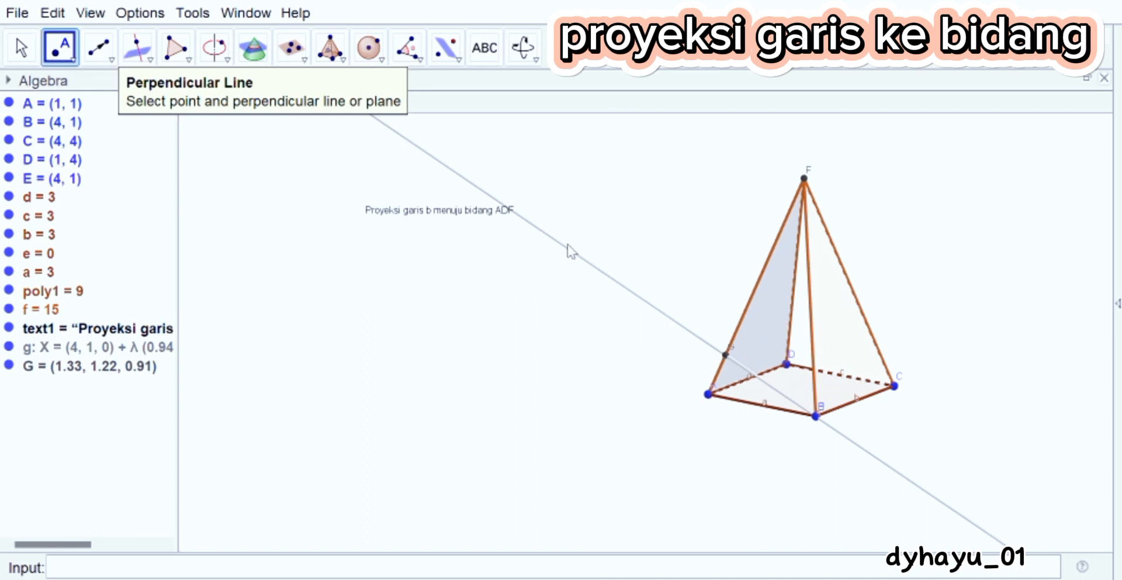
# Step: Draw a line through C perpendicular to plane ADF and mark its intersection point on edge DF
pyautogui.click(19, 40)
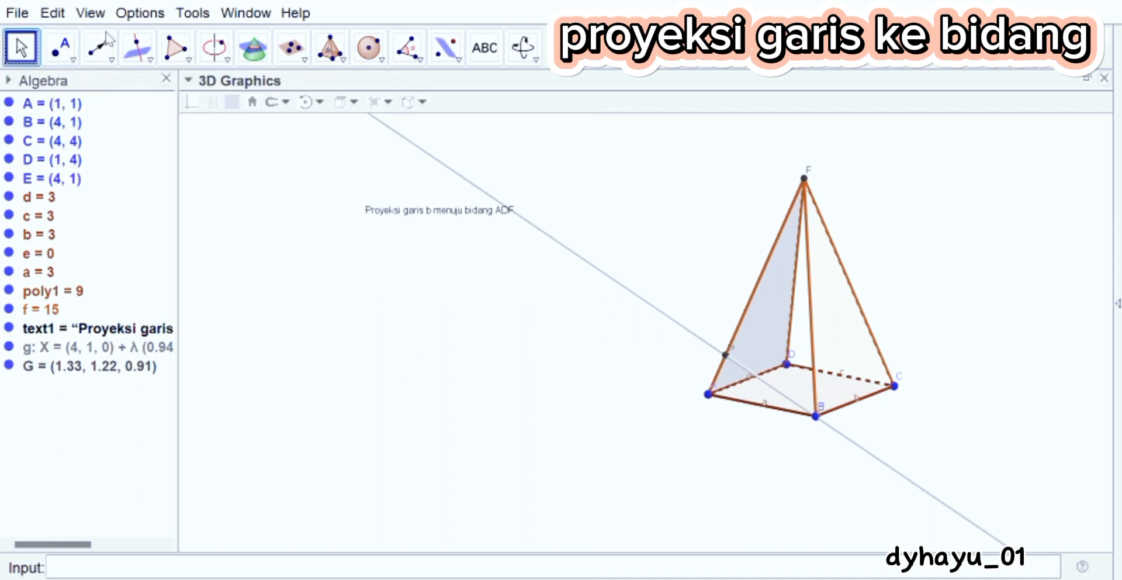
pyautogui.moveTo(693, 257); pyautogui.dragTo(604, 259)
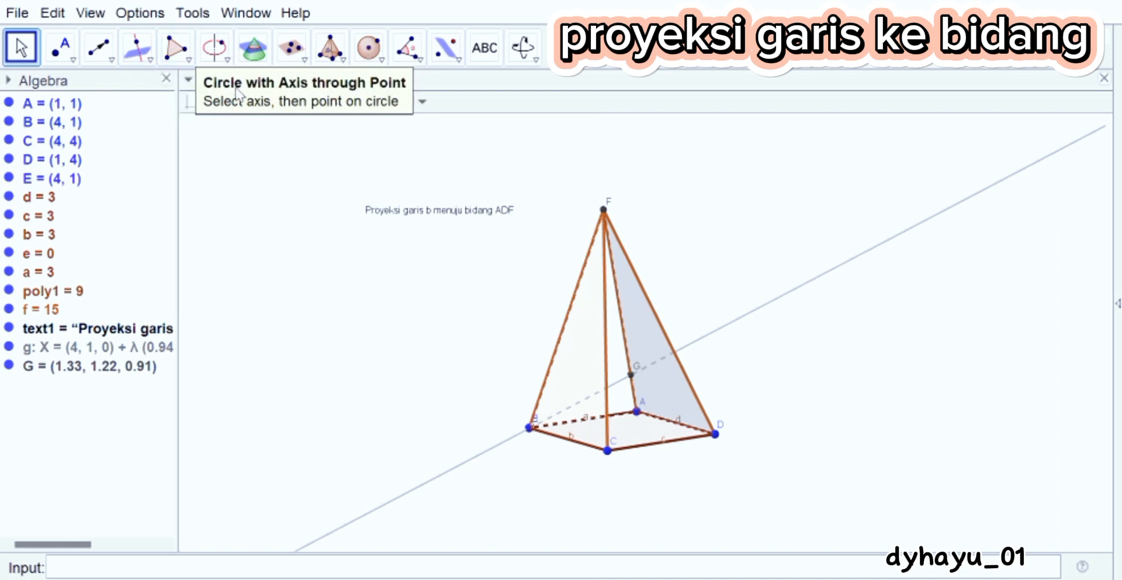
pyautogui.click(136, 46)
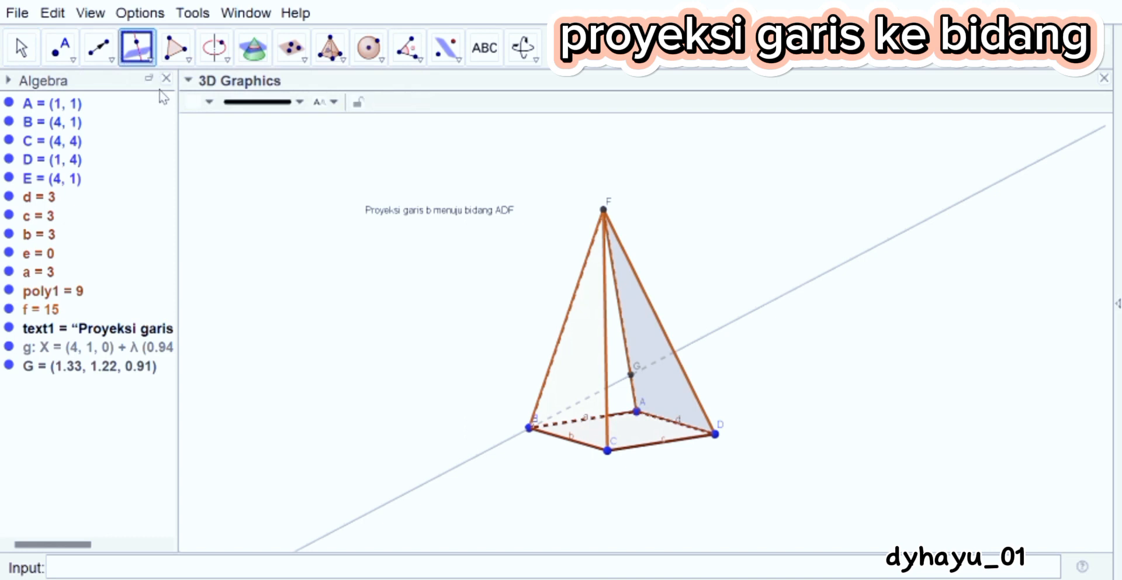
pyautogui.click(608, 452)
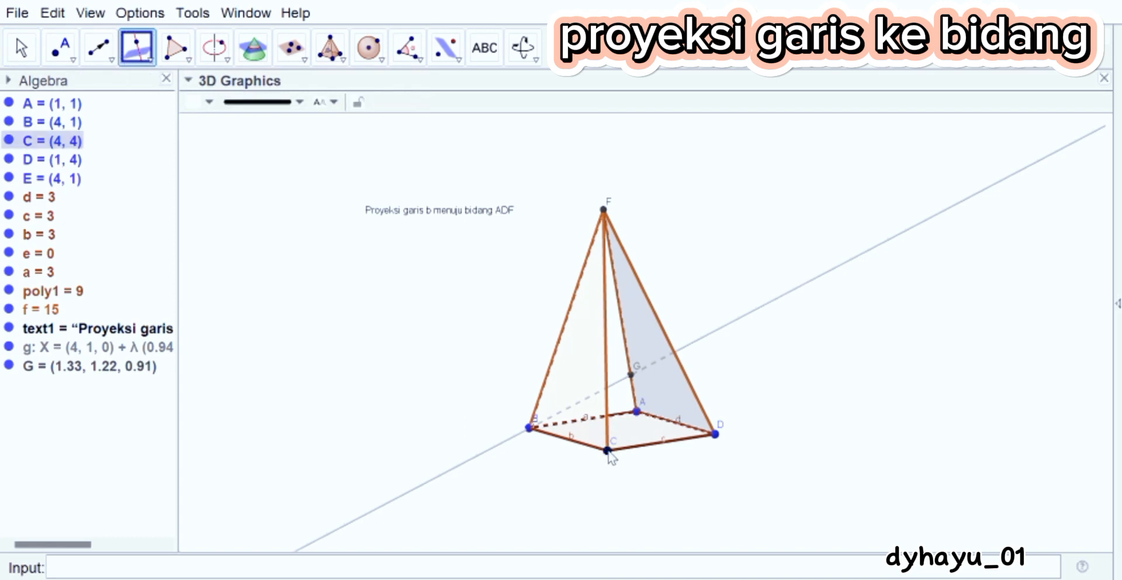
pyautogui.click(690, 384)
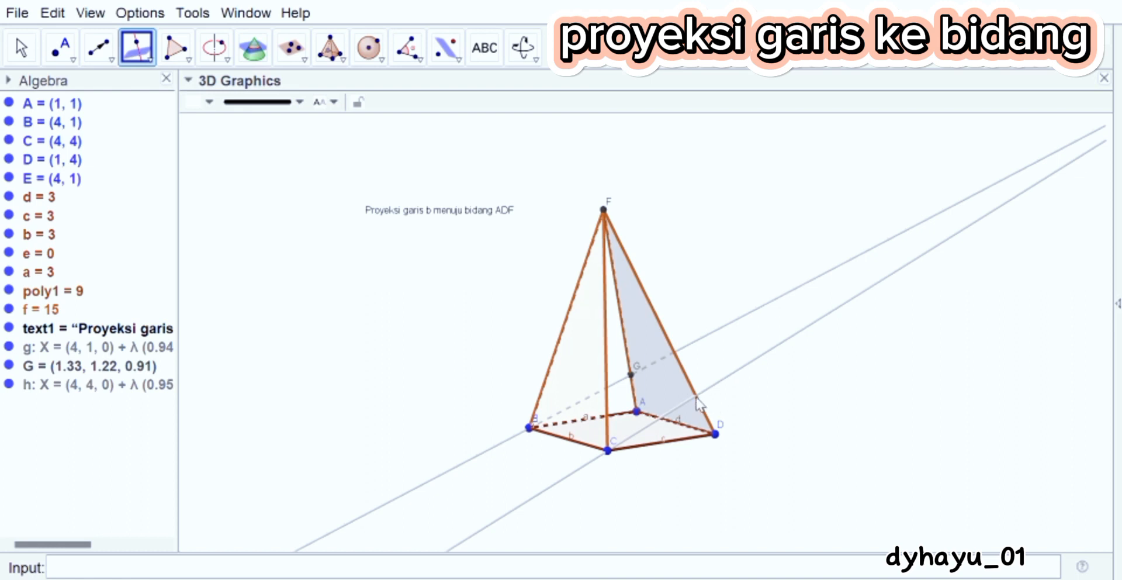
pyautogui.click(61, 49)
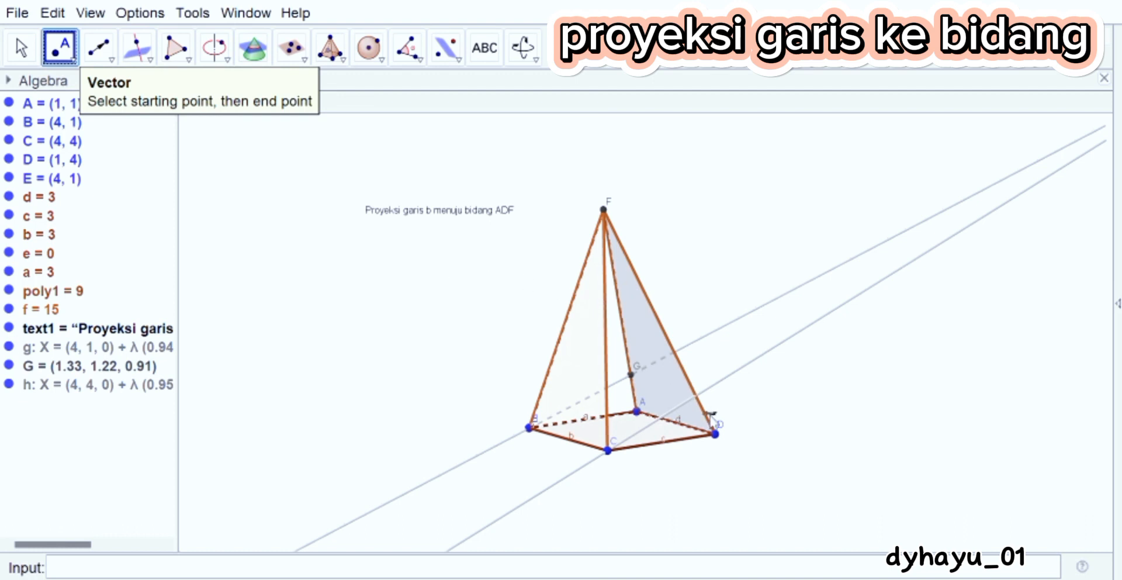
pyautogui.click(696, 395)
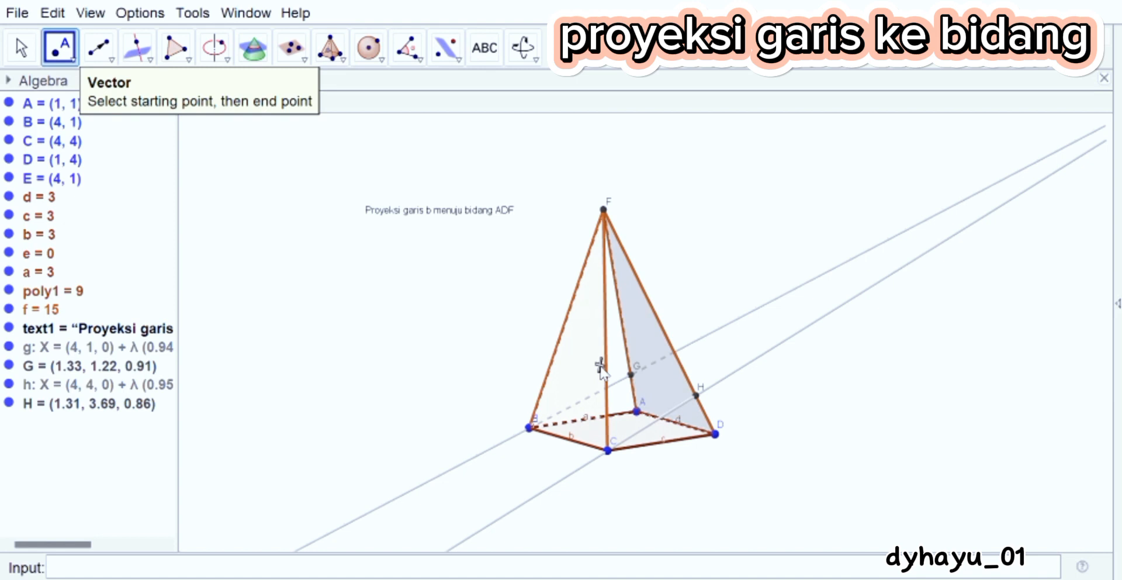
# Step: Join points G and H with a segment on face ADF, and select the perpendicular line through B for an angle measurement
pyautogui.click(109, 56)
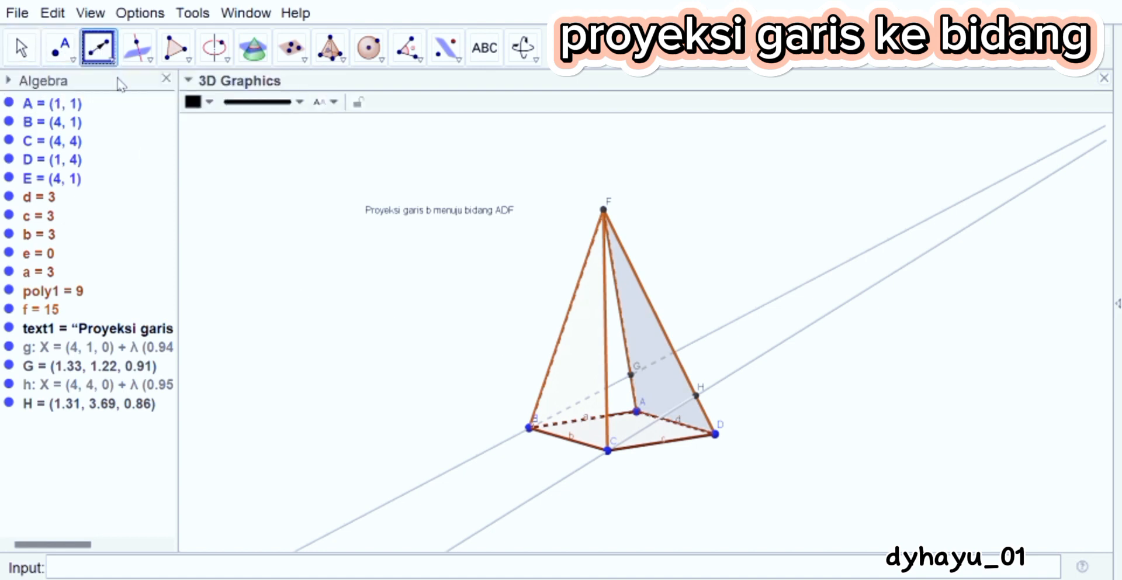
pyautogui.click(631, 374)
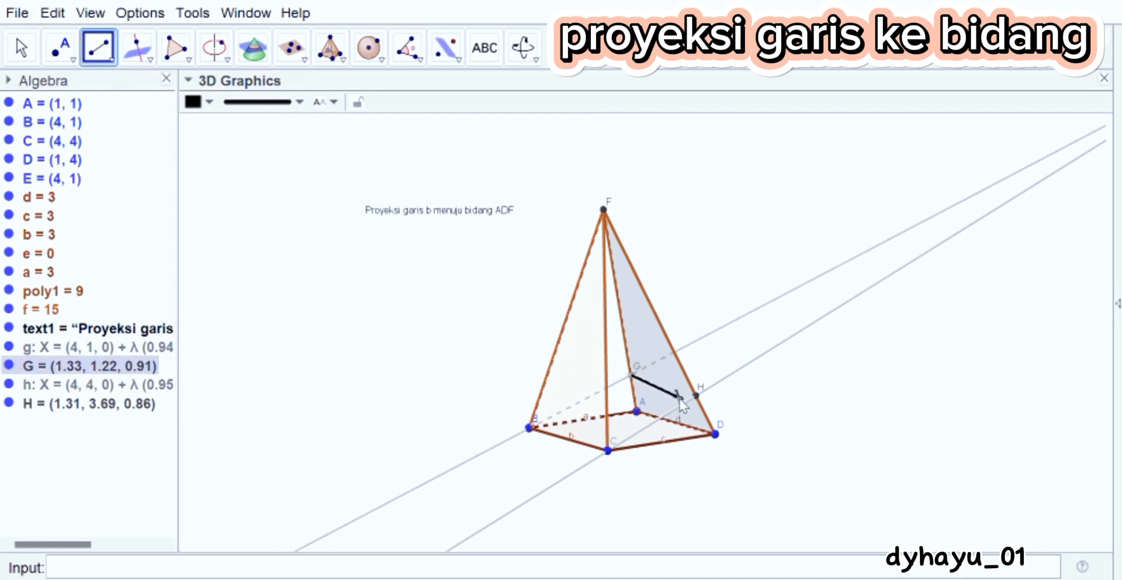
pyautogui.click(694, 397)
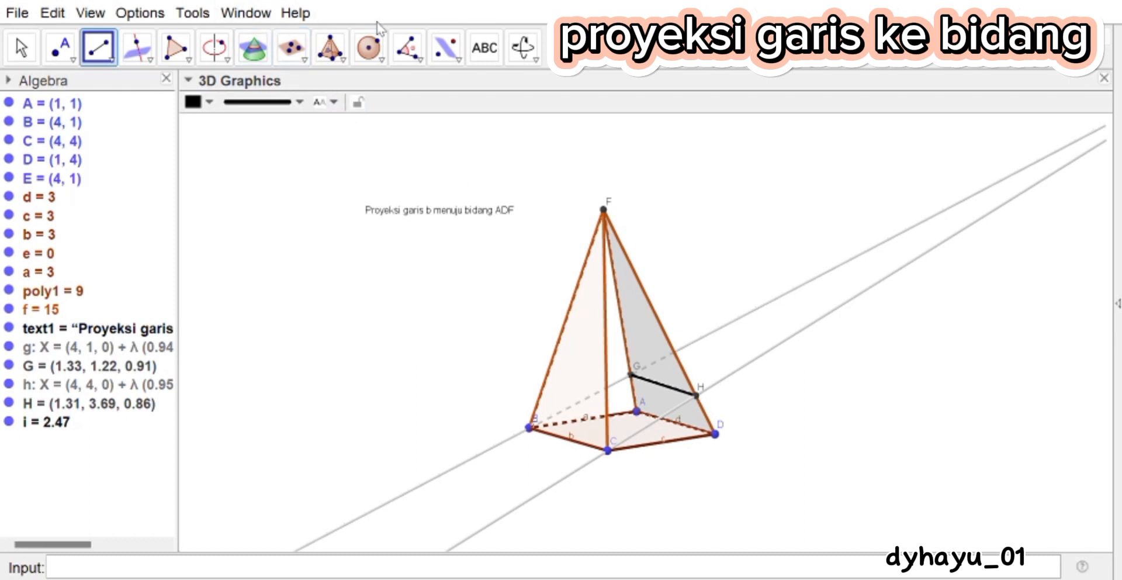
pyautogui.click(415, 53)
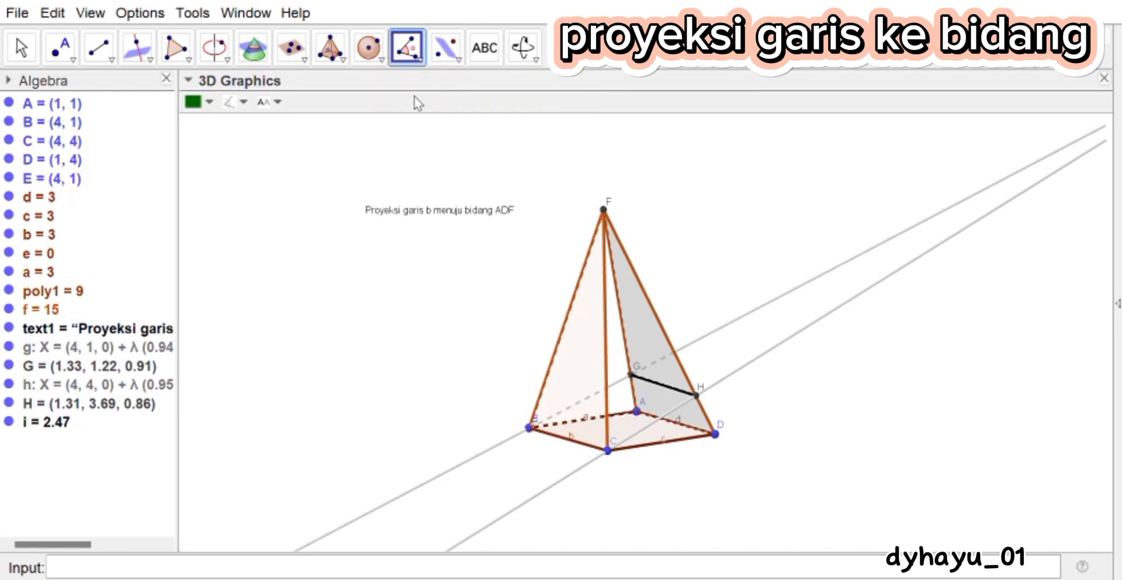
pyautogui.click(657, 367)
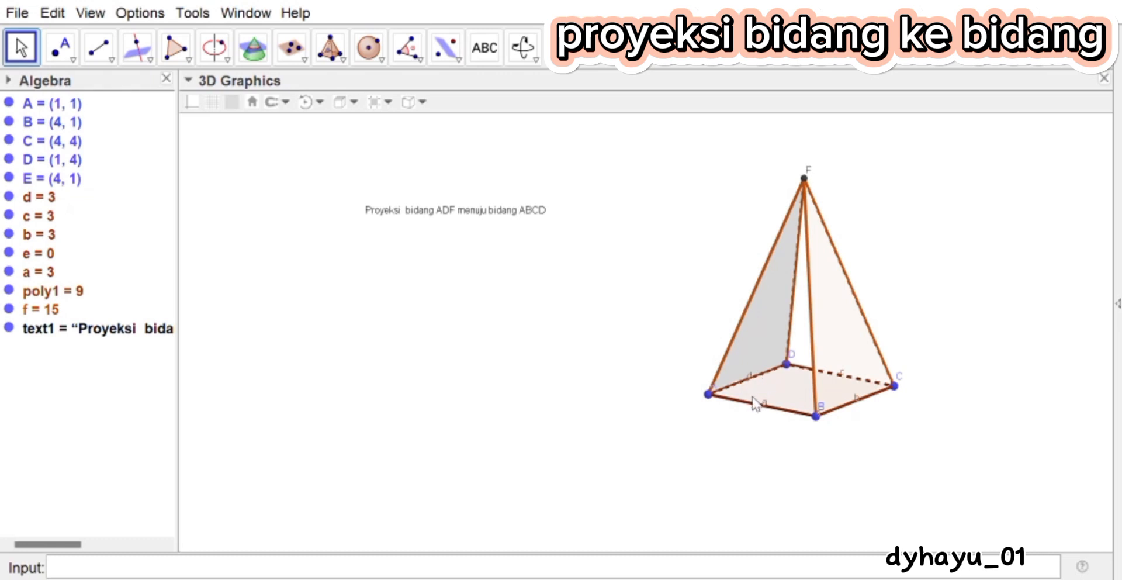
# Step: Draw the base diagonals AC and BD of the pyramid
pyautogui.moveTo(722, 417); pyautogui.dragTo(730, 420)
pyautogui.click(105, 62)
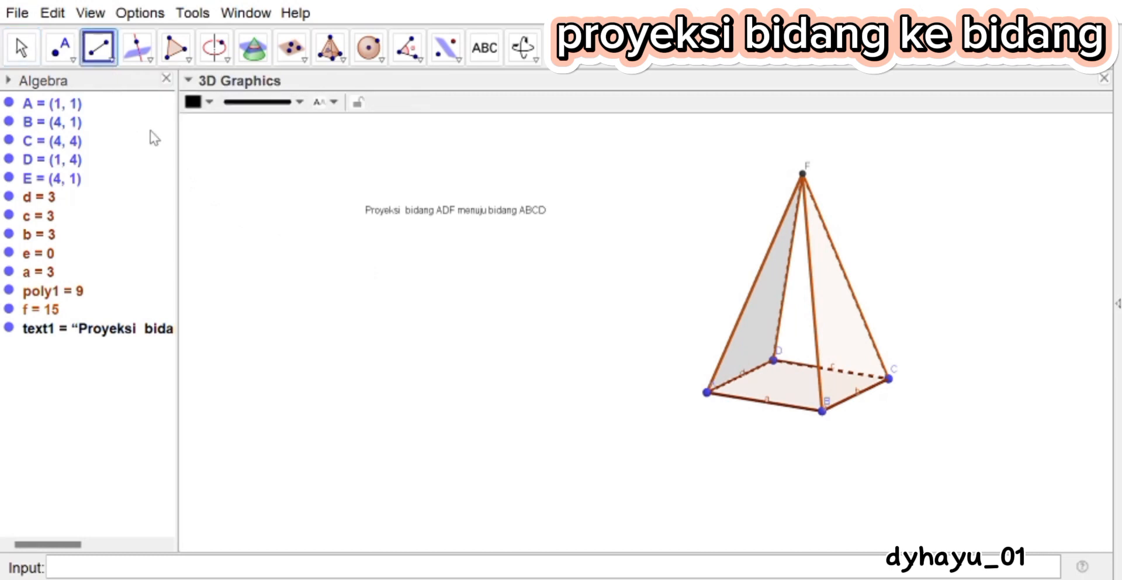
pyautogui.click(708, 392)
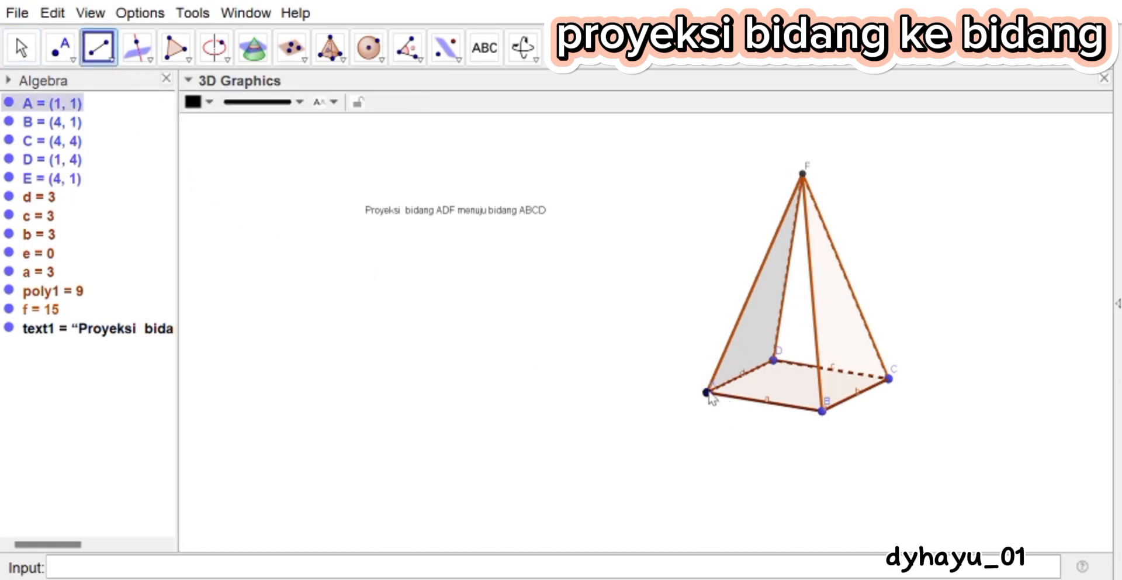
pyautogui.click(886, 380)
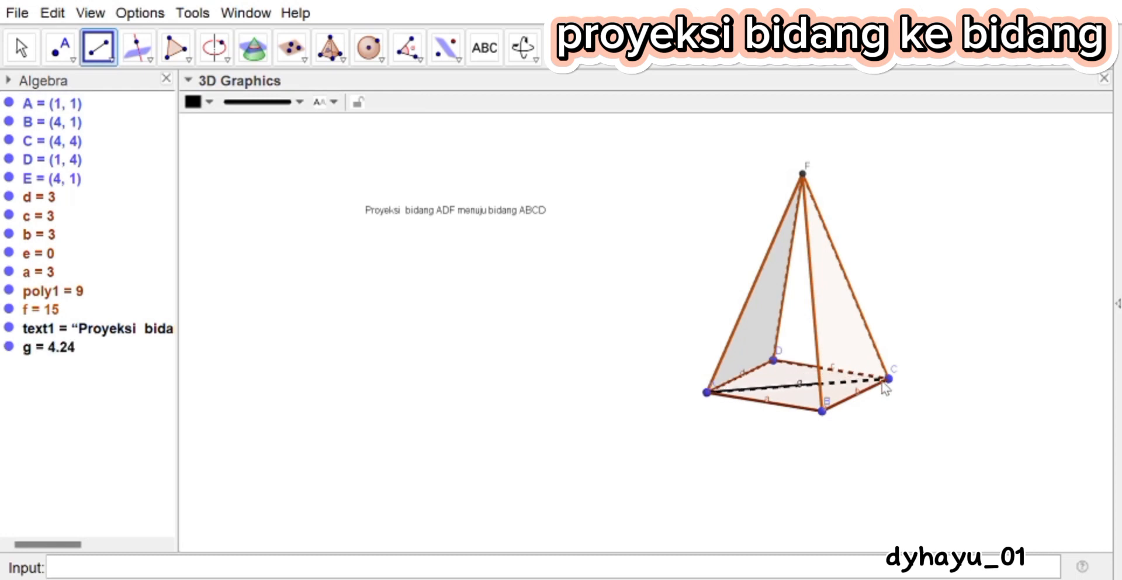
pyautogui.click(775, 360)
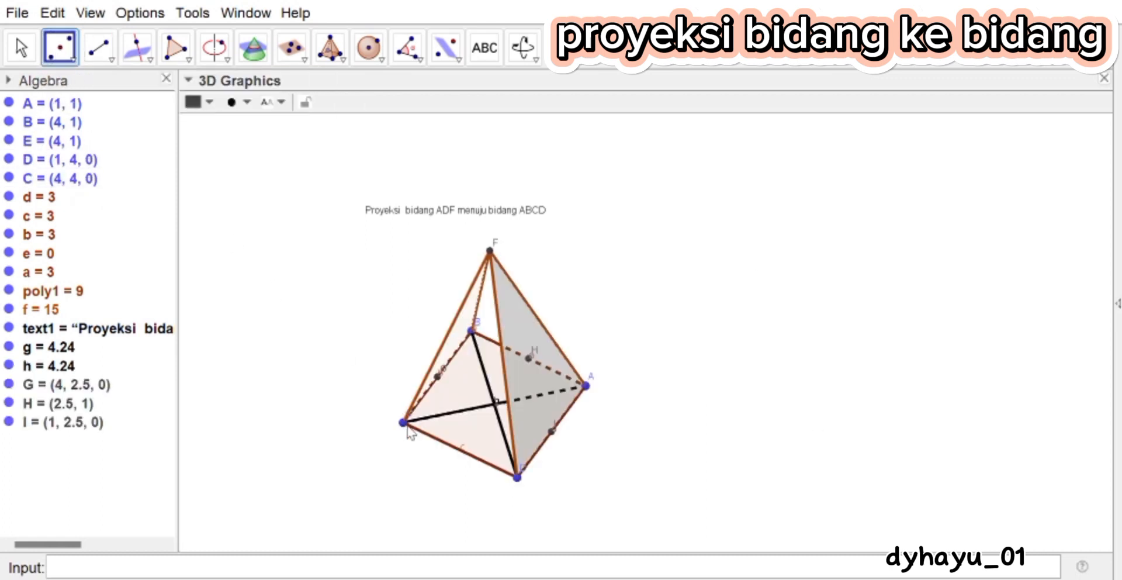
# Step: Mark the midpoint of base edge CD
pyautogui.click(403, 422)
pyautogui.click(517, 476)
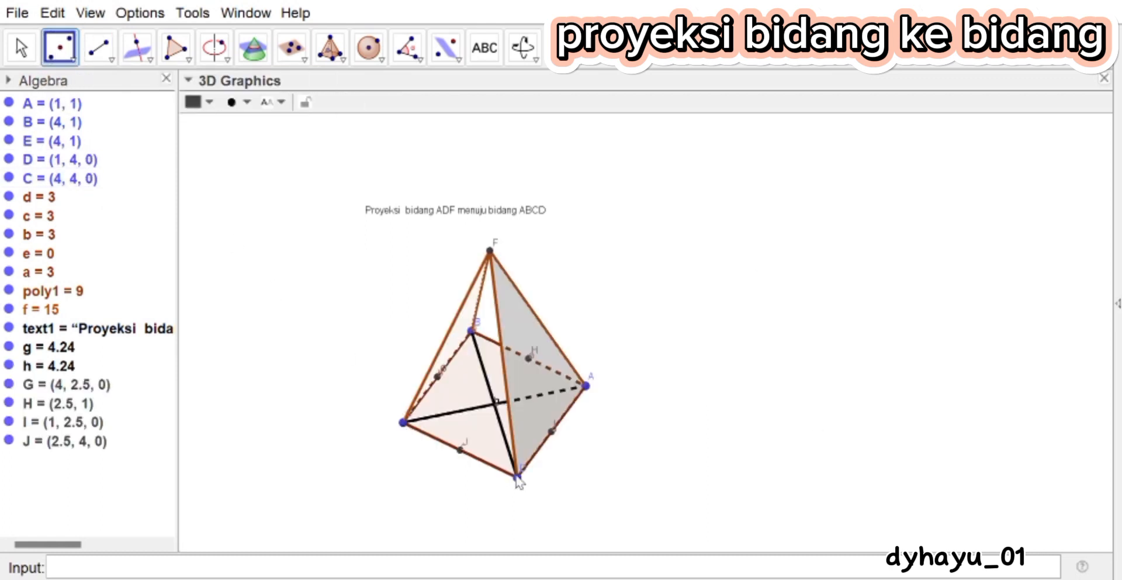
# Step: Join the midpoints of opposite base edges with segments GI and HJ
pyautogui.click(98, 46)
pyautogui.click(460, 449)
pyautogui.click(529, 357)
pyautogui.click(437, 375)
pyautogui.click(552, 431)
pyautogui.press('Escape')
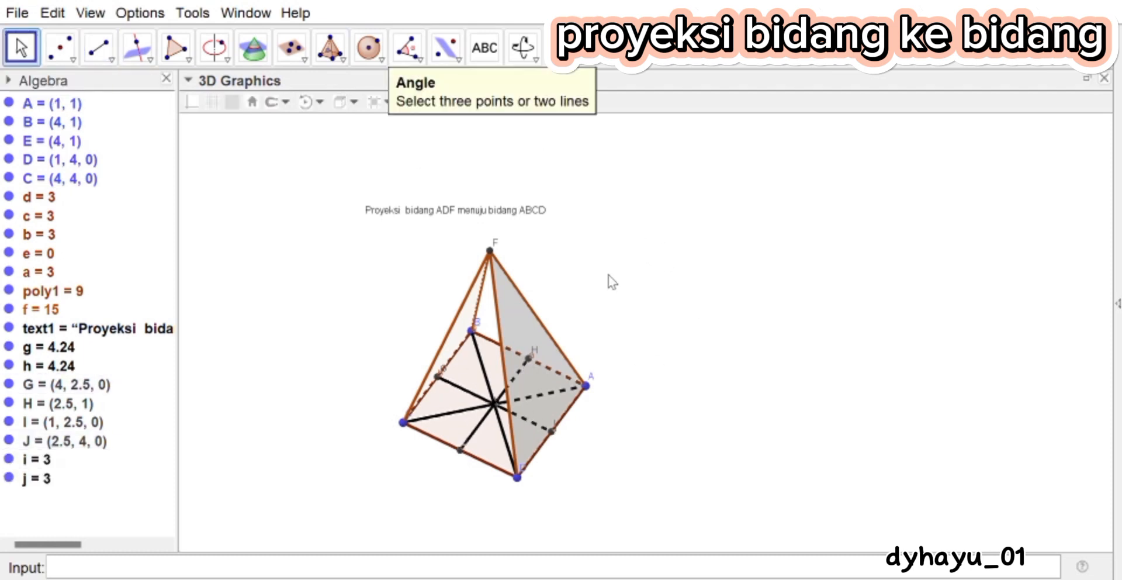
# Step: Draw a line through apex F perpendicular to base ABCD
pyautogui.moveTo(611, 280); pyautogui.dragTo(652, 255)
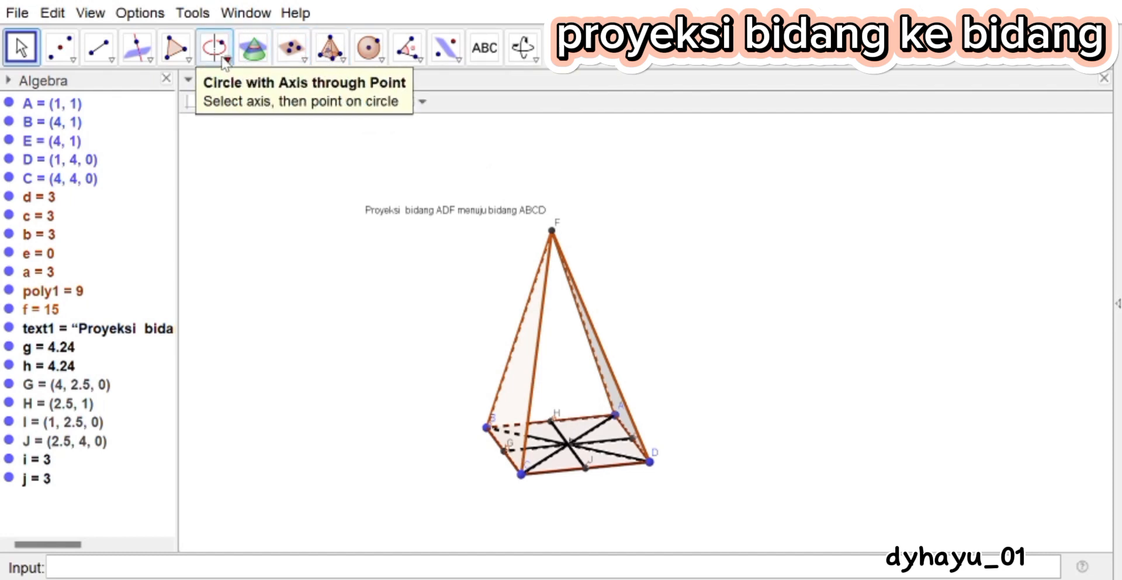
pyautogui.click(138, 59)
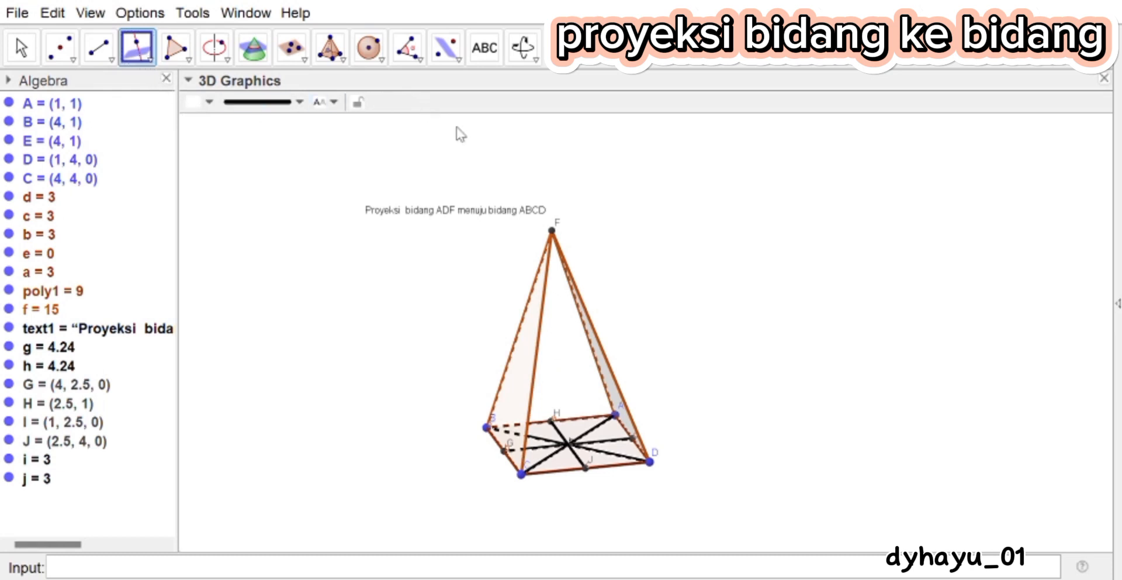
pyautogui.click(552, 231)
pyautogui.click(554, 441)
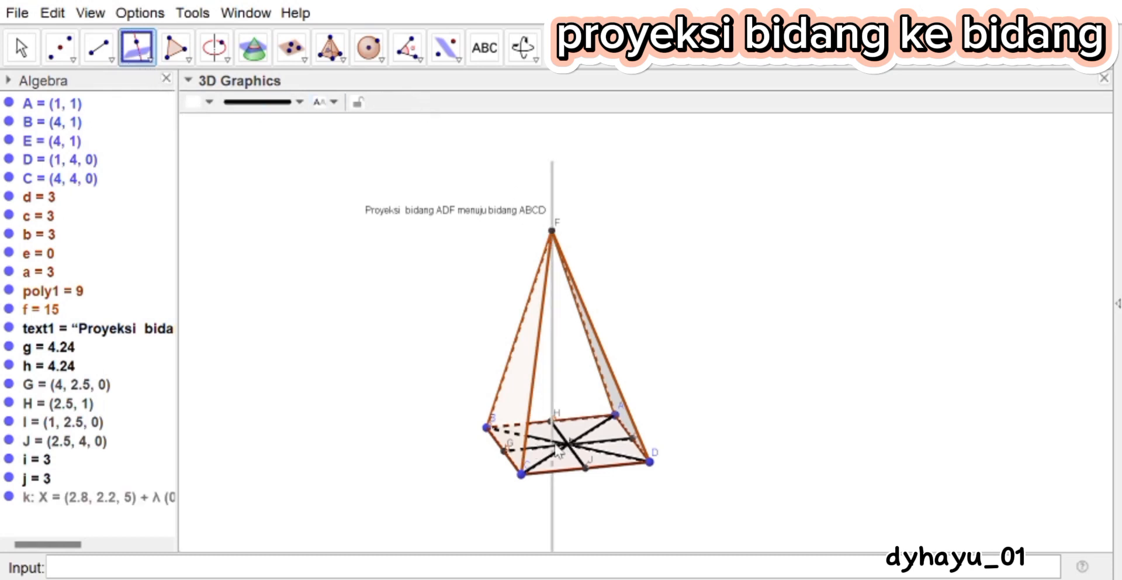
# Step: Place a point on the base near the perpendicular line, and delete it together with the diagonals and midpoint segments
pyautogui.click(553, 445)
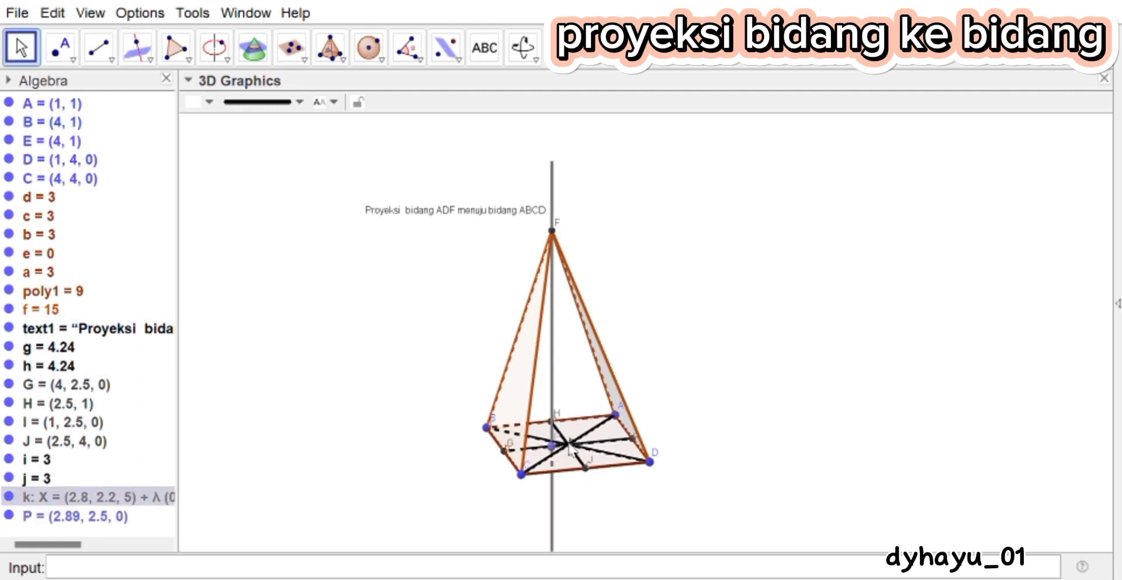
pyautogui.press('Escape')
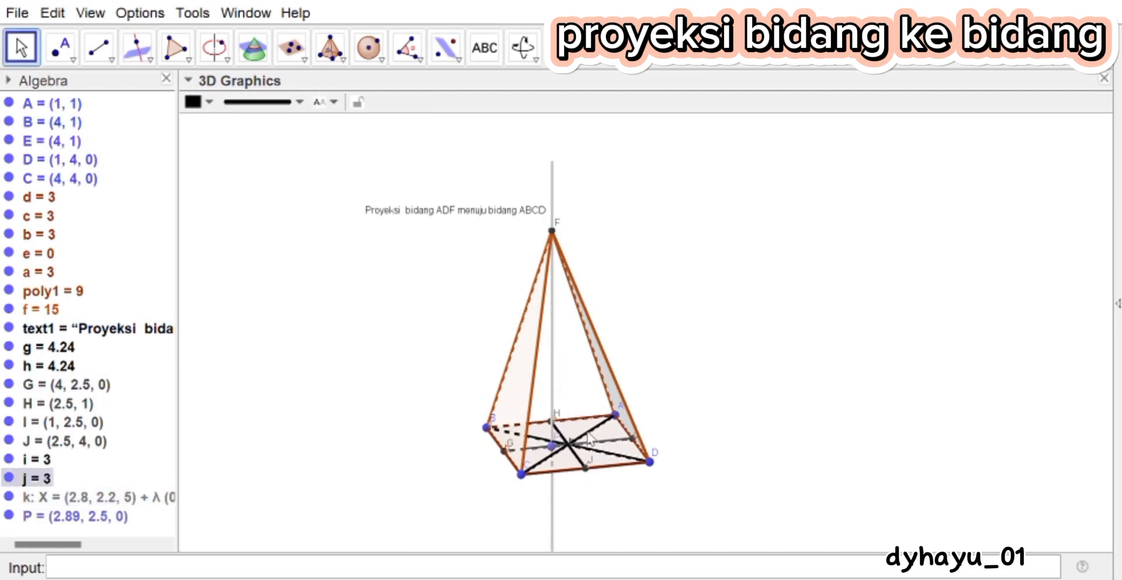
pyautogui.click(589, 439)
pyautogui.press('Delete')
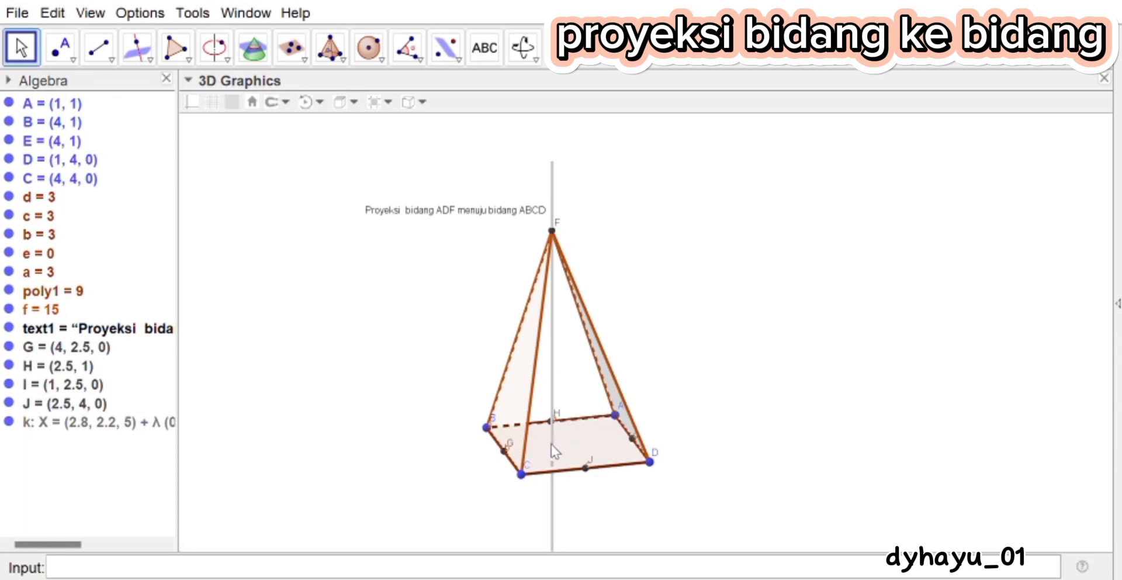
# Step: Mark the intersection of the perpendicular line through F with base ABCD and rename that point X
pyautogui.moveTo(625, 230); pyautogui.dragTo(628, 266)
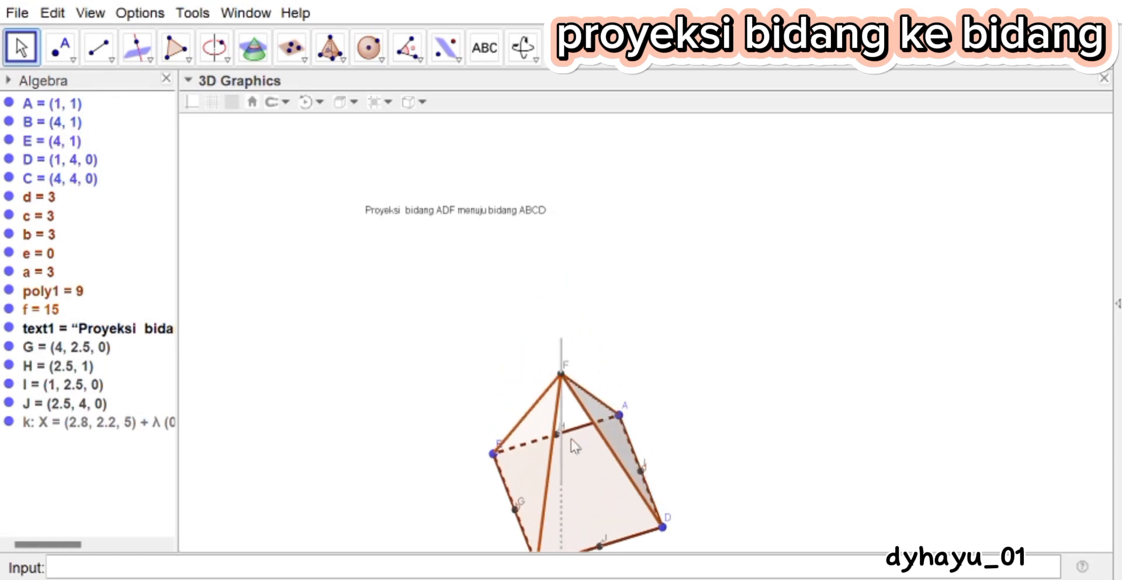
pyautogui.click(561, 486)
pyautogui.click(60, 47)
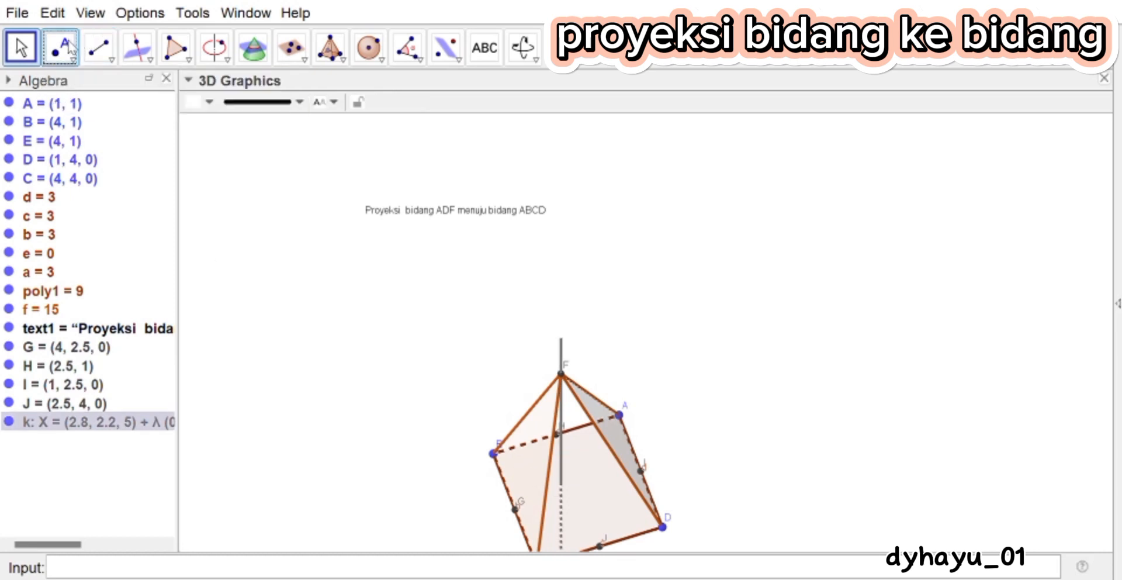
pyautogui.click(562, 491)
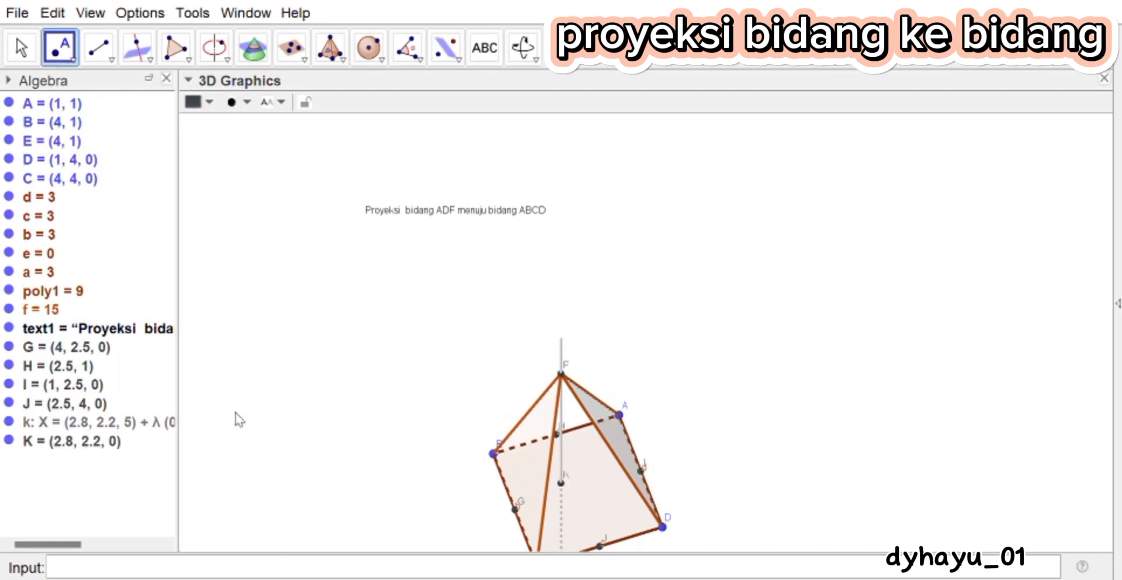
pyautogui.doubleClick(103, 440)
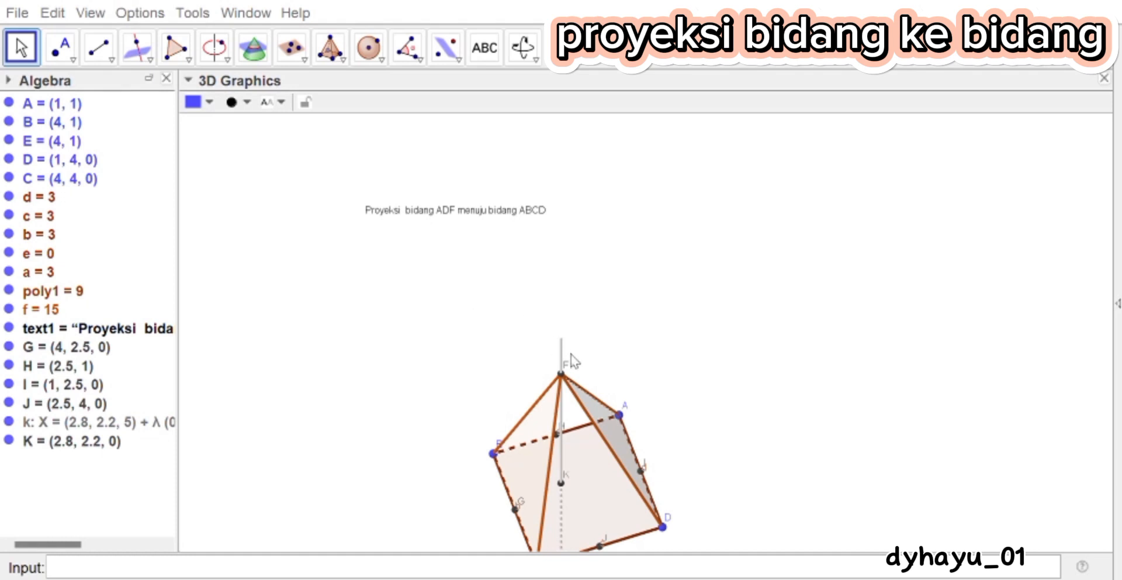
pyautogui.click(638, 325)
# Step: Draw segments on the base from A to X and from X to D
pyautogui.moveTo(654, 327); pyautogui.dragTo(659, 305)
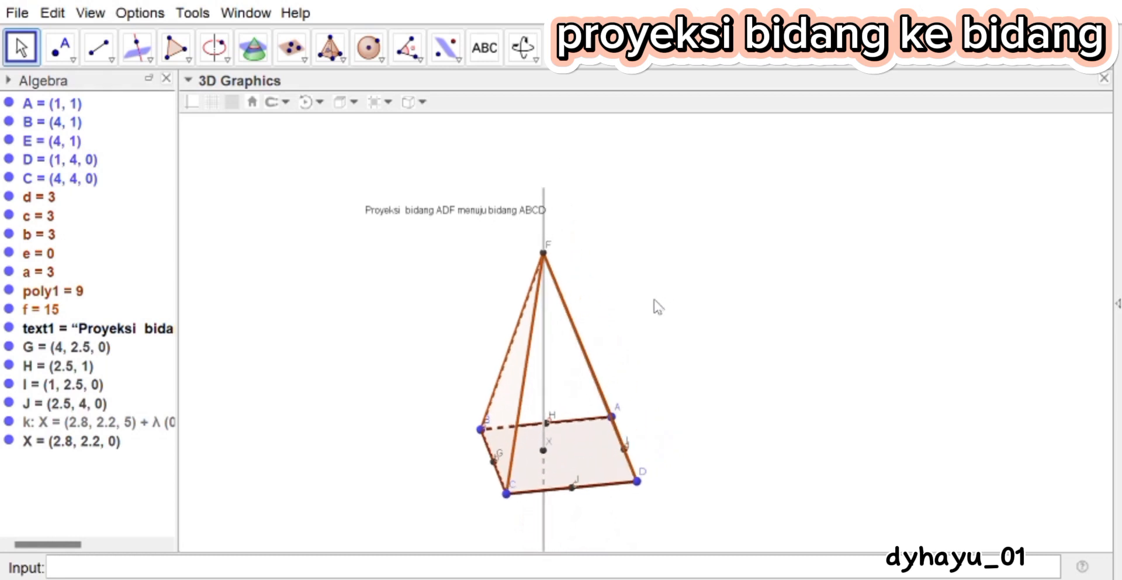
pyautogui.click(98, 46)
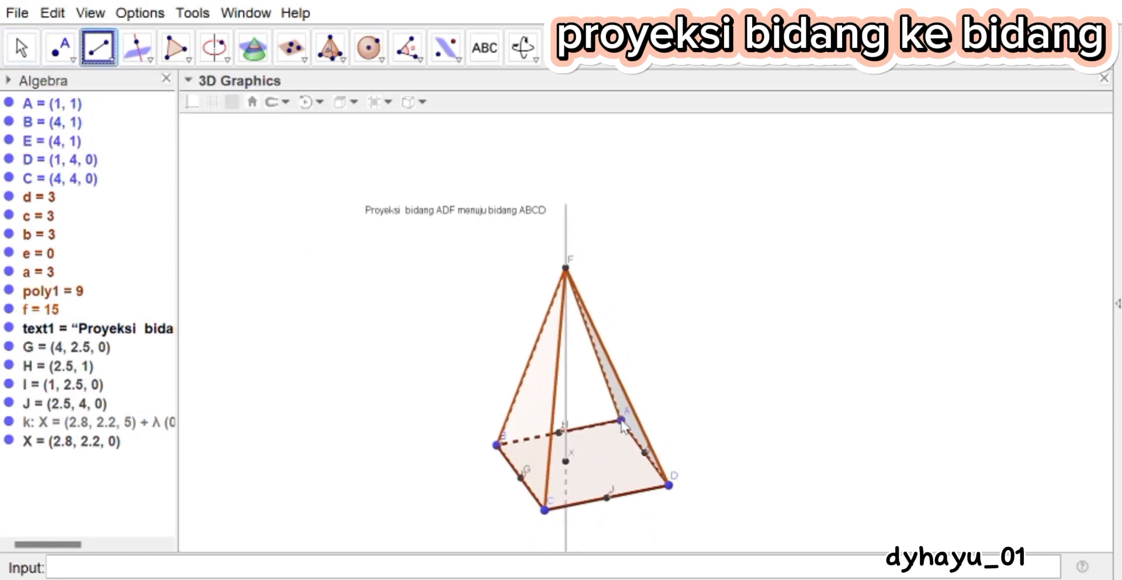
pyautogui.click(621, 420)
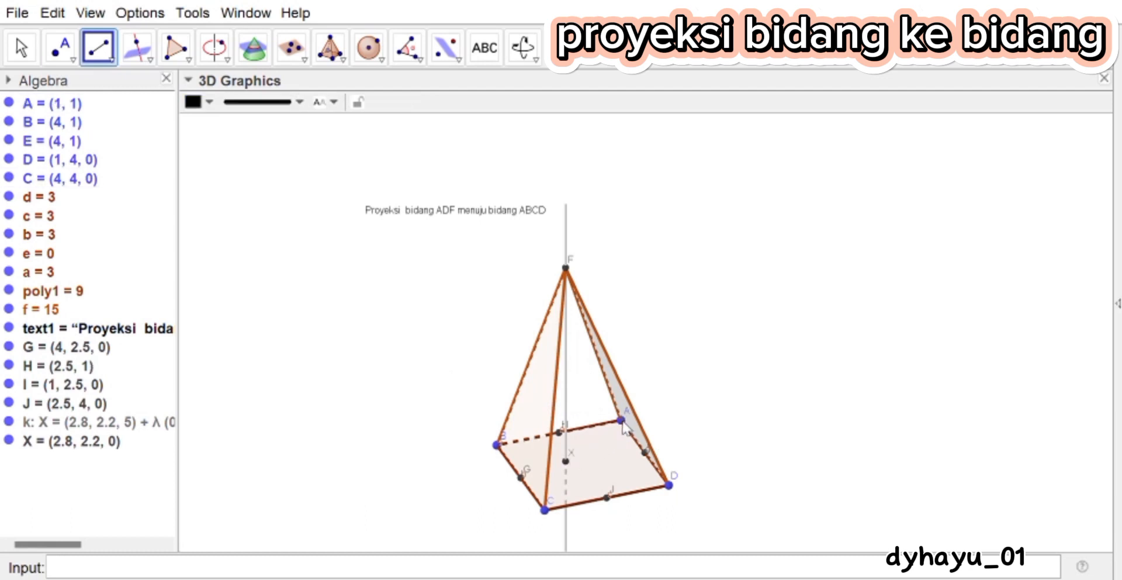
pyautogui.click(622, 422)
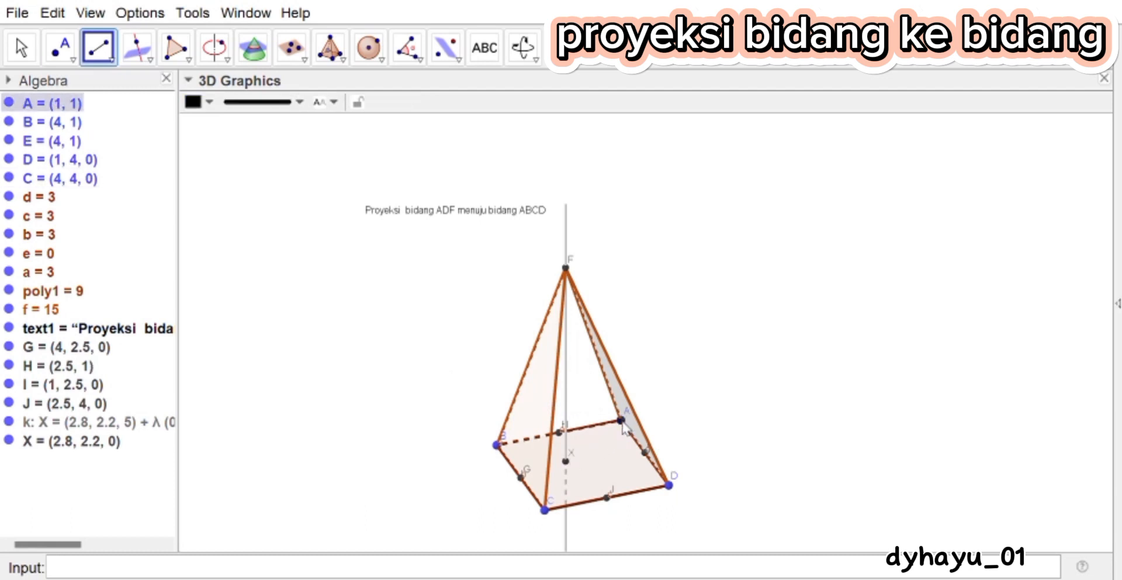
pyautogui.click(566, 462)
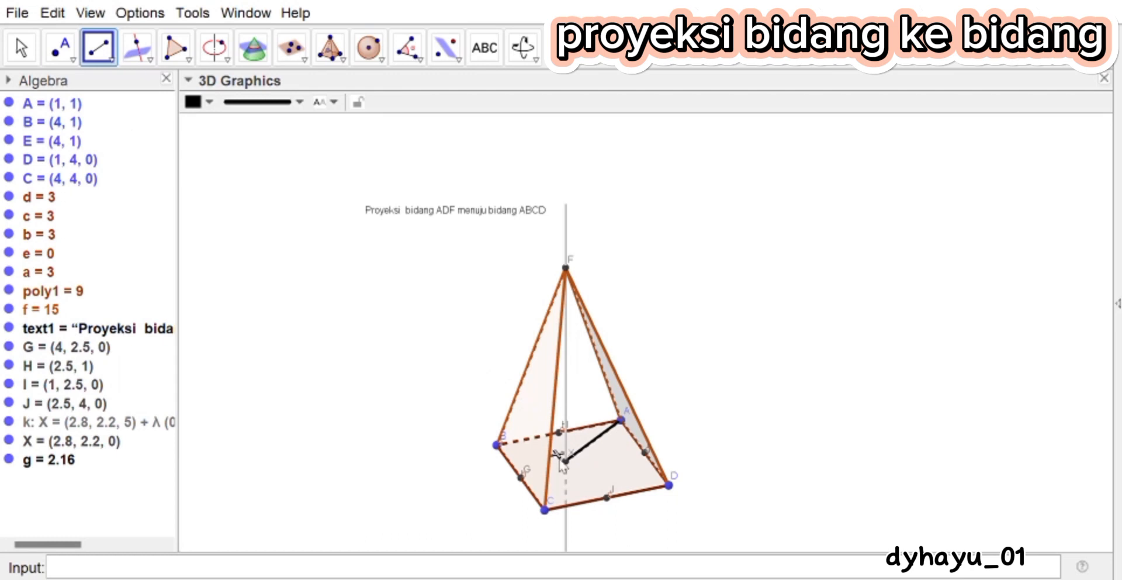
pyautogui.click(566, 462)
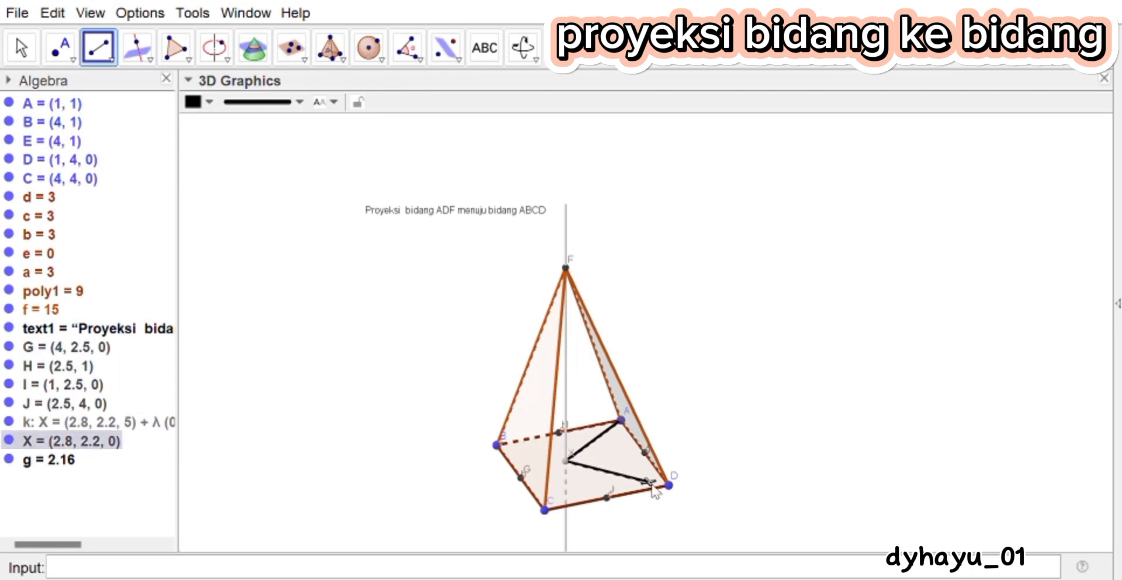
pyautogui.click(669, 484)
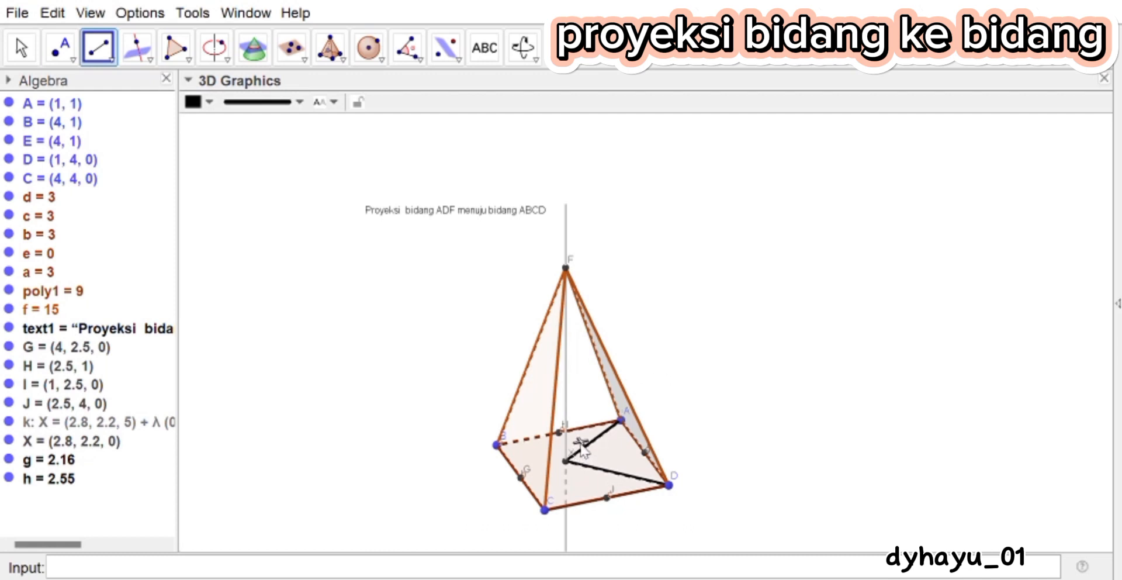
# Step: Add an angle measurement between the perpendicular line through F and segment AX
pyautogui.click(401, 59)
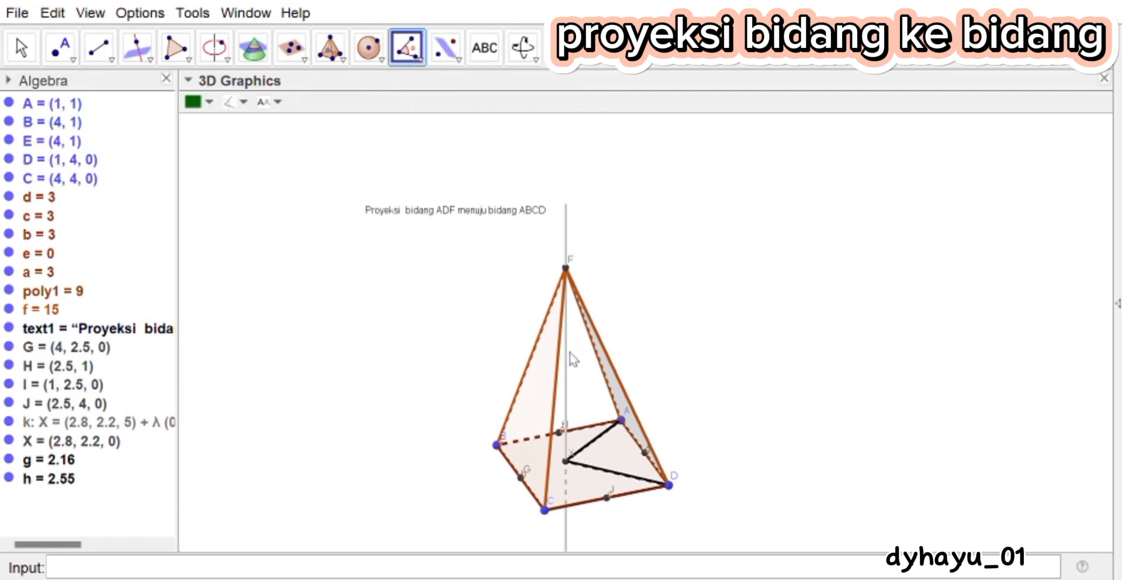
pyautogui.click(567, 365)
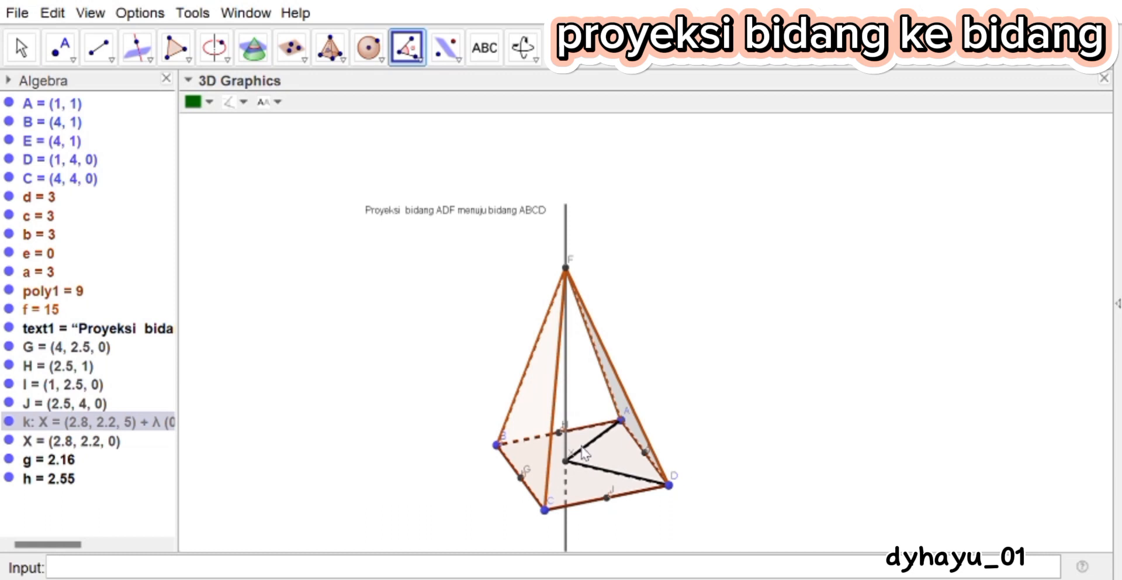
pyautogui.click(584, 449)
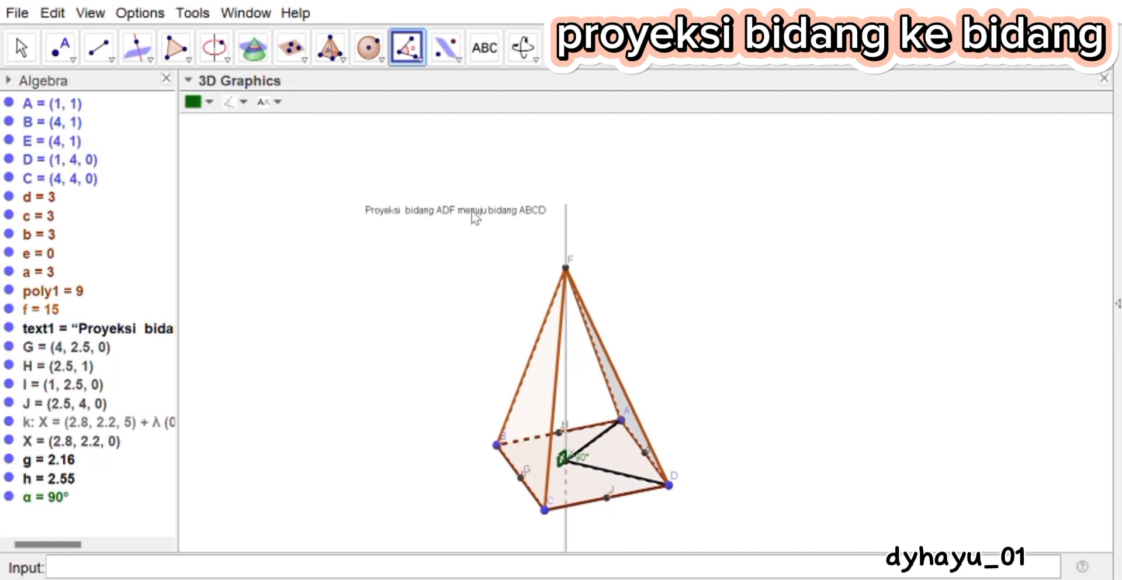
pyautogui.press('Escape')
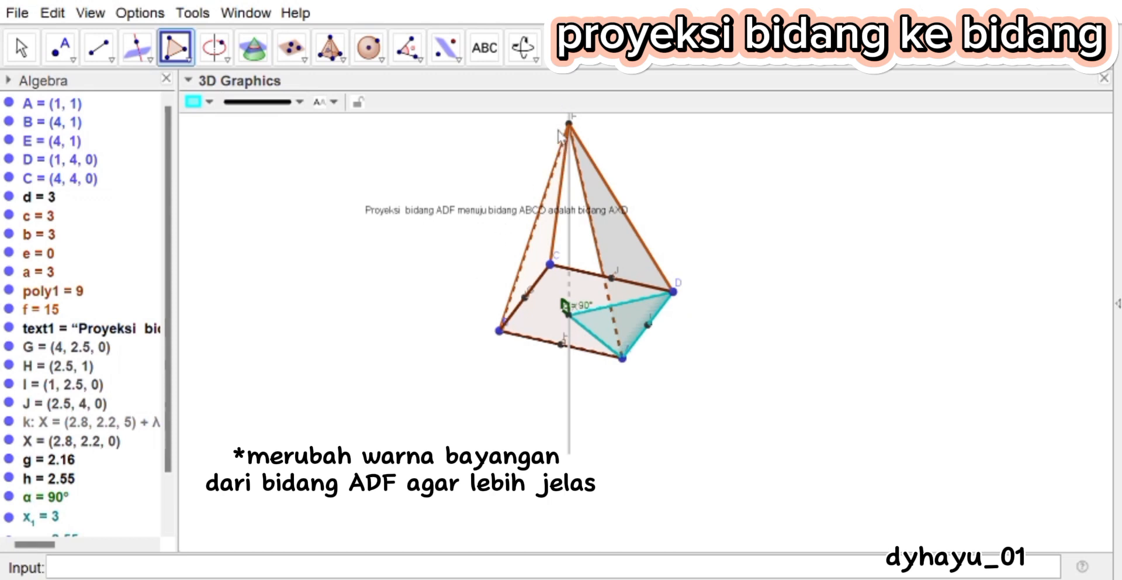
pyautogui.click(26, 53)
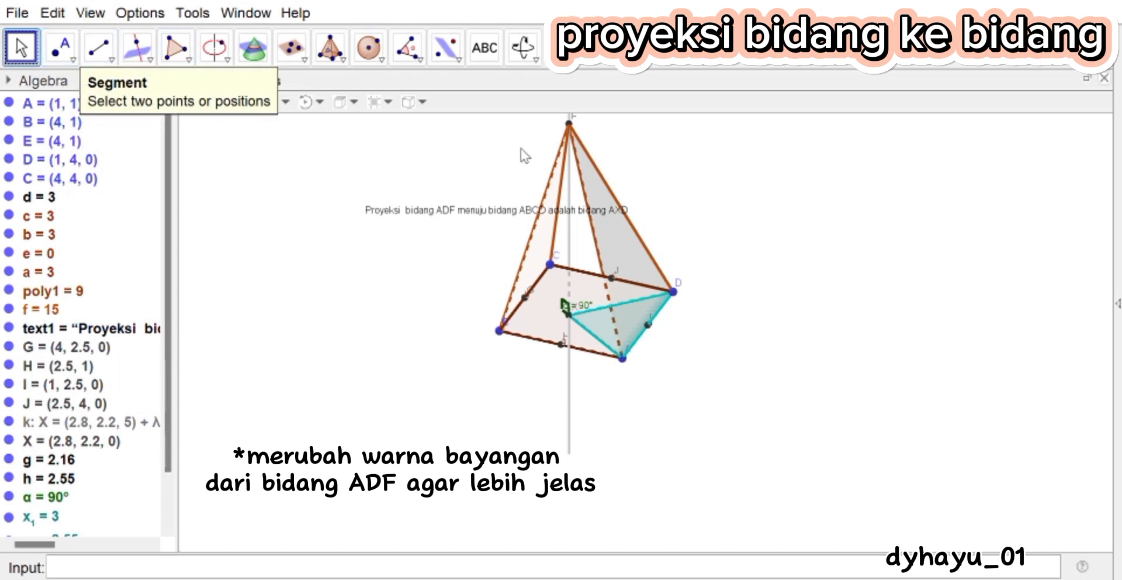
pyautogui.moveTo(528, 150); pyautogui.dragTo(535, 201)
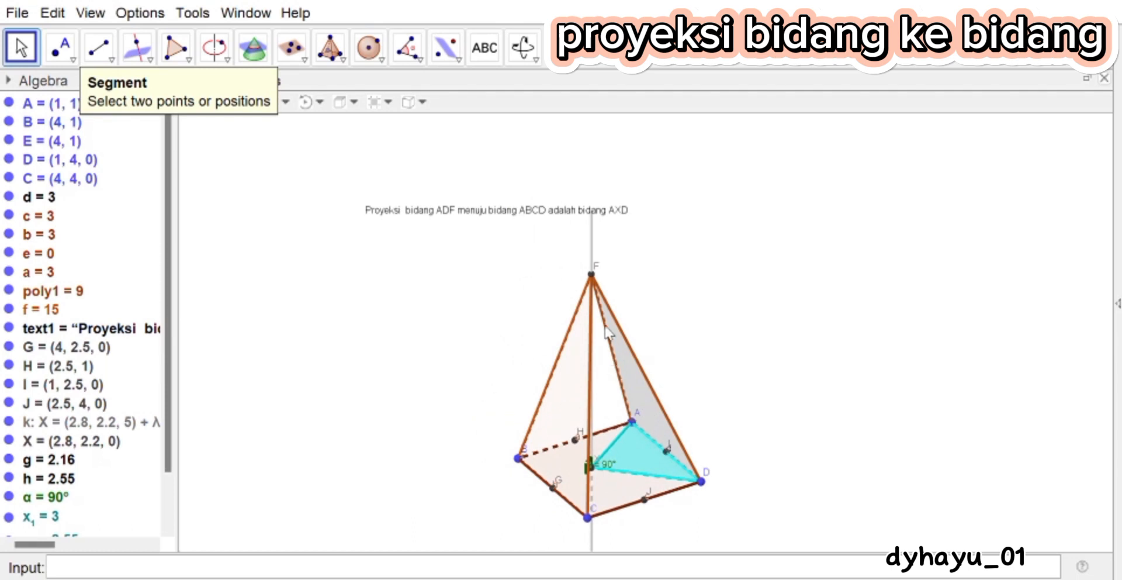